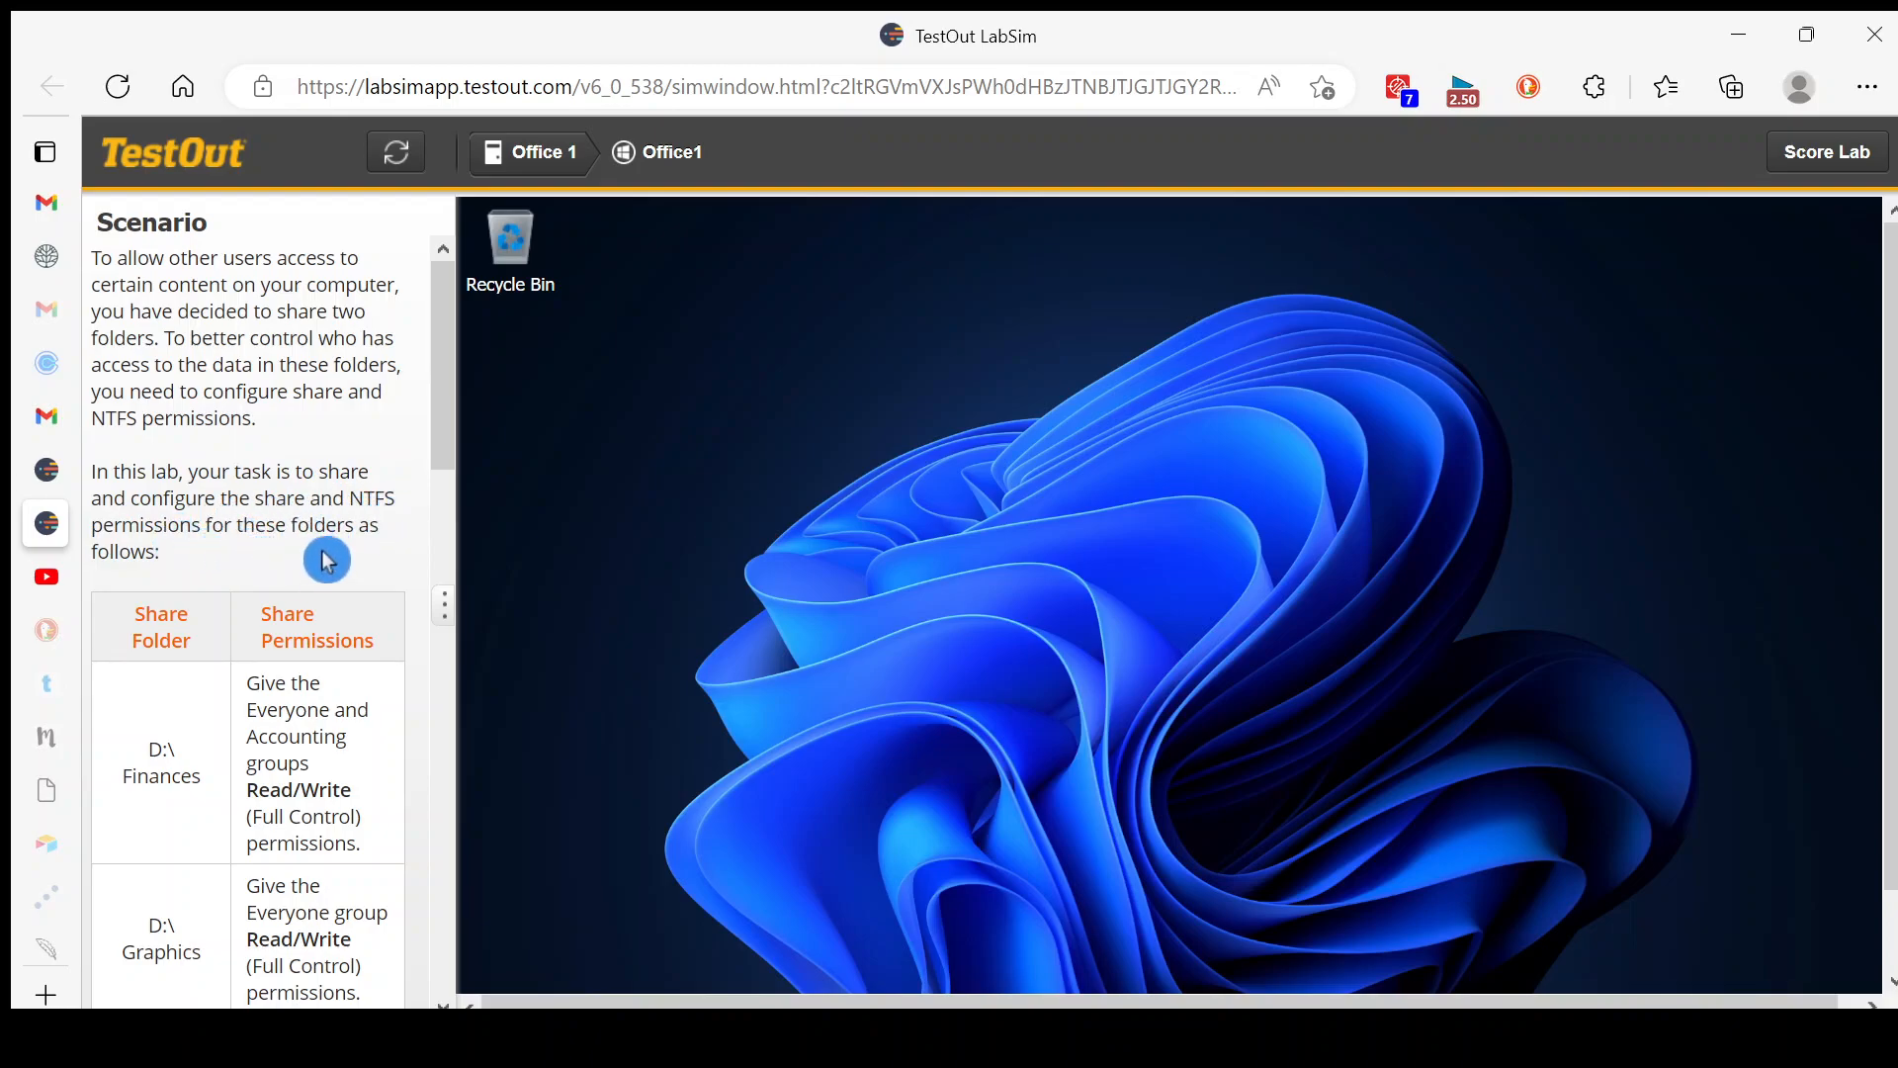
Step: Open File Explorer and expand the Data (D:) drive under This PC to list its folders
{"action": "left_click_drag", "start_coordinate": [439, 375], "coordinate": [429, 475]}
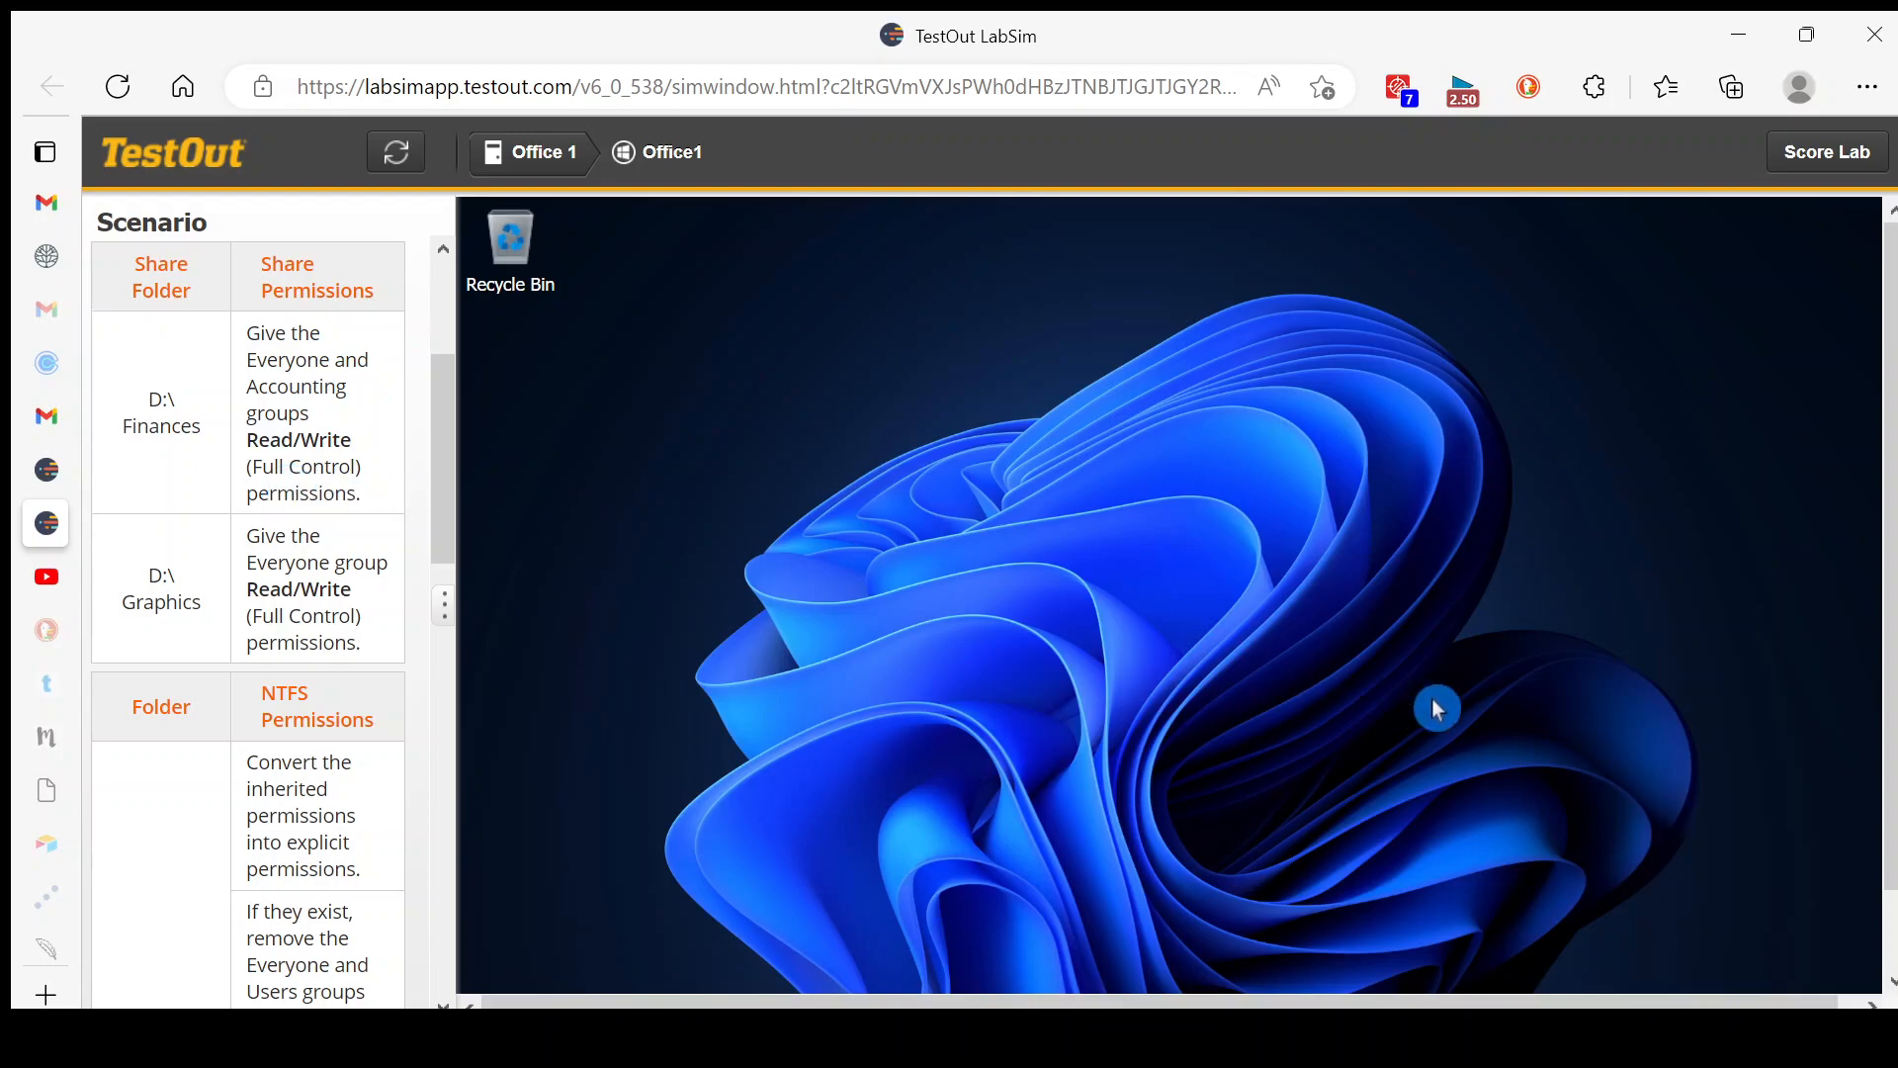
{"action": "scroll", "coordinate": [1888, 630], "scroll_direction": "down", "scroll_amount": 1}
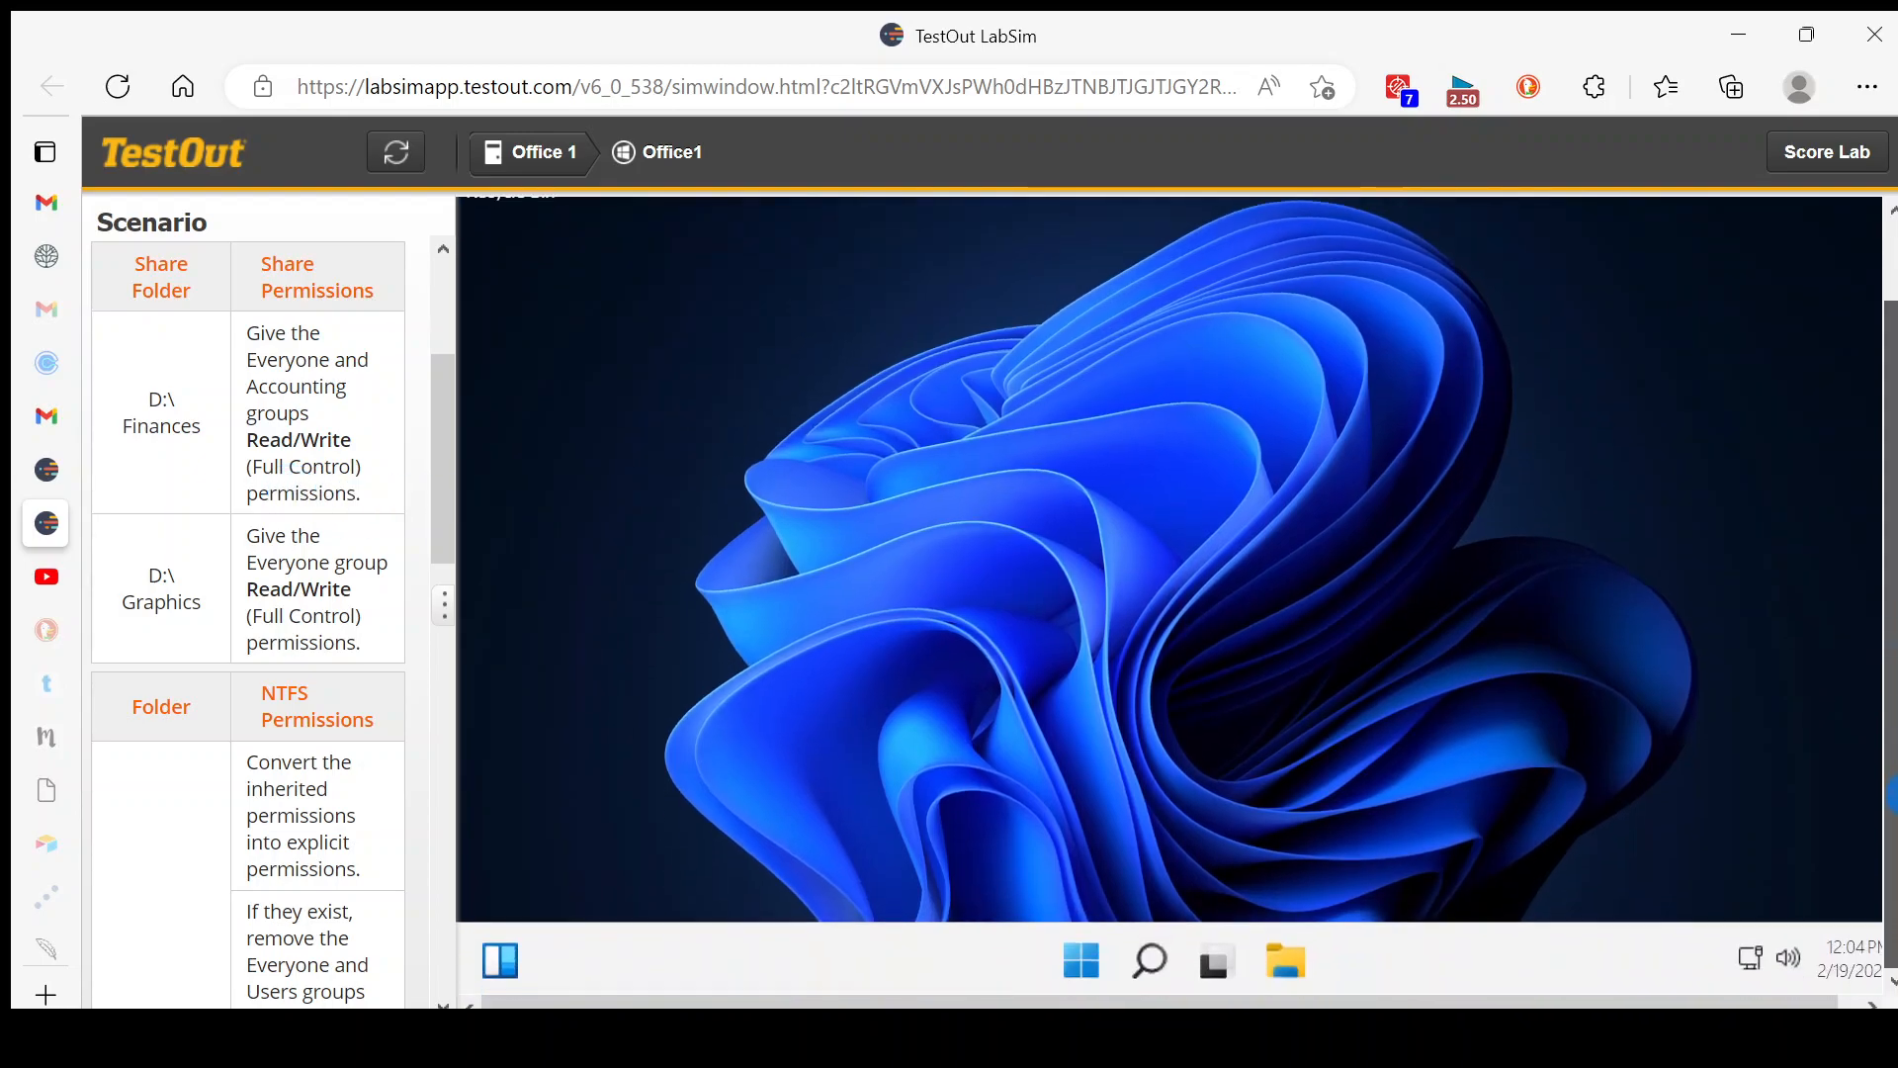
{"action": "left_click", "coordinate": [1296, 969]}
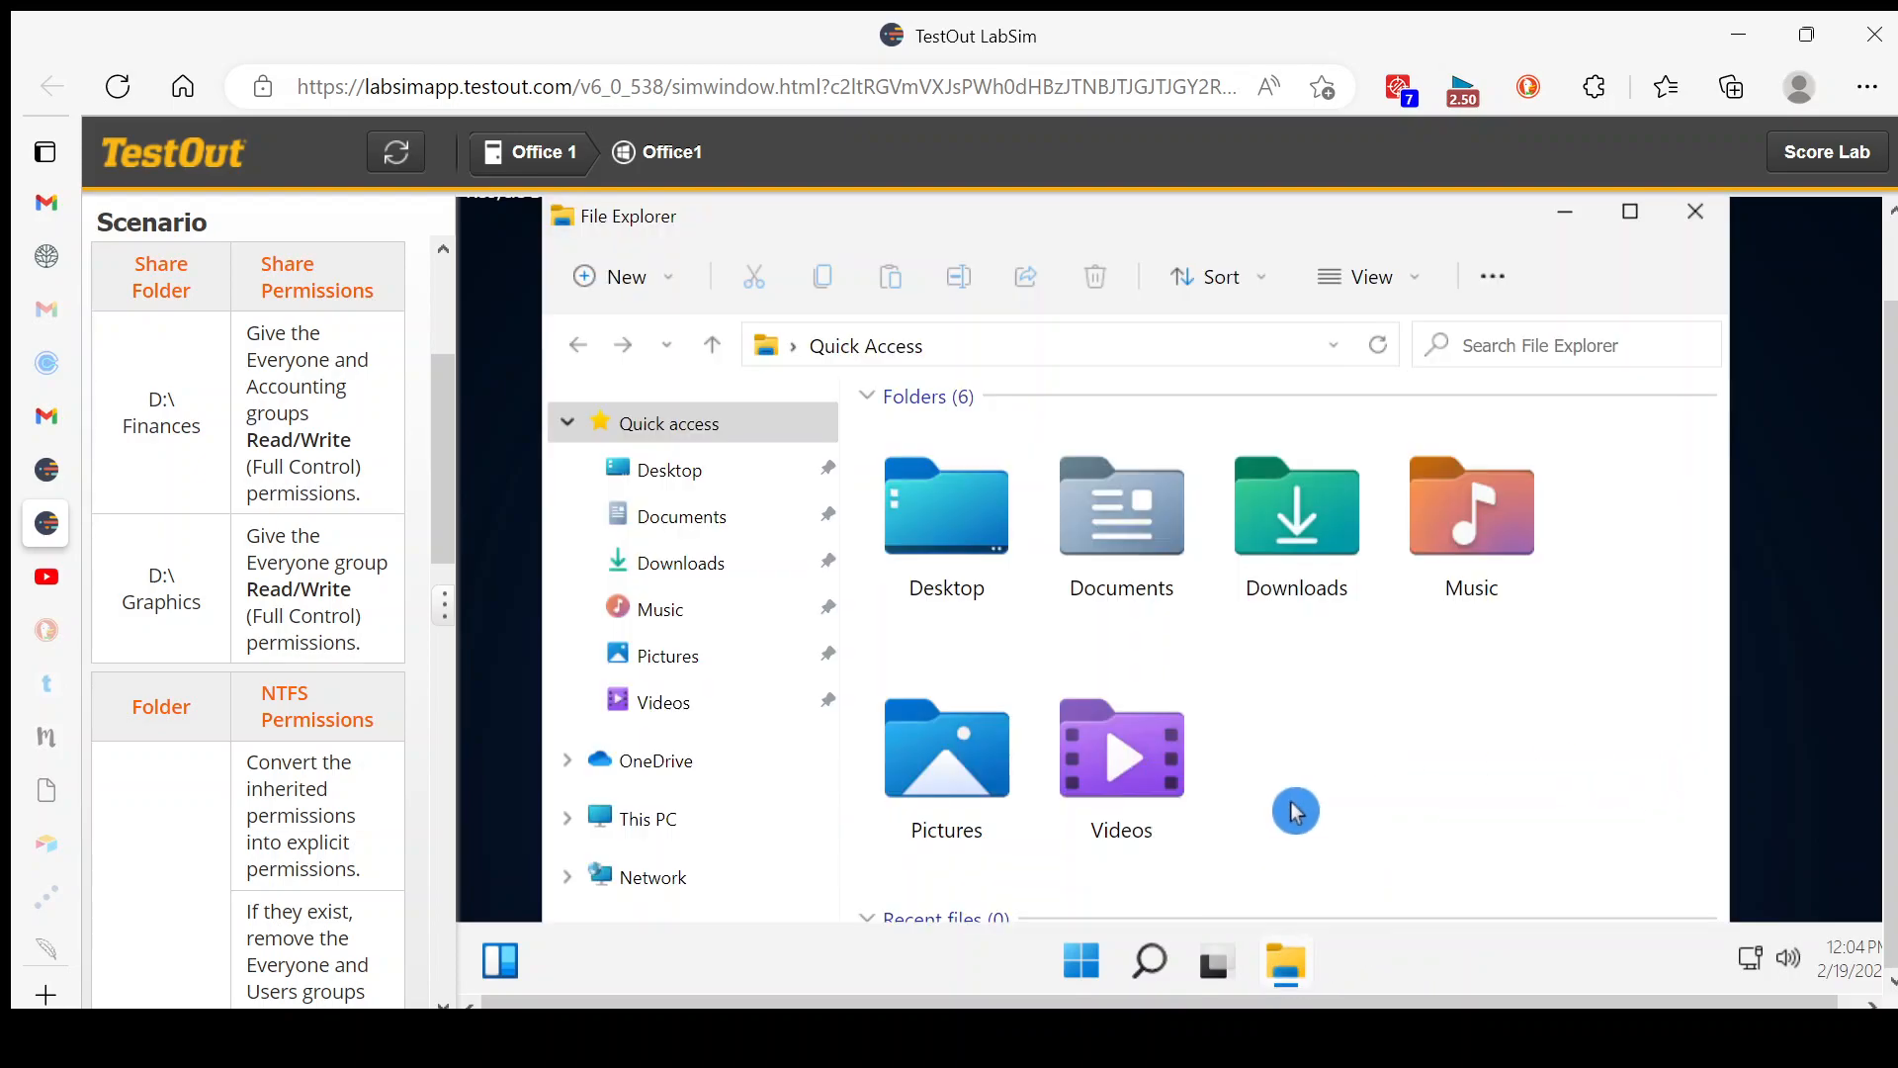
{"action": "left_click", "coordinate": [570, 426]}
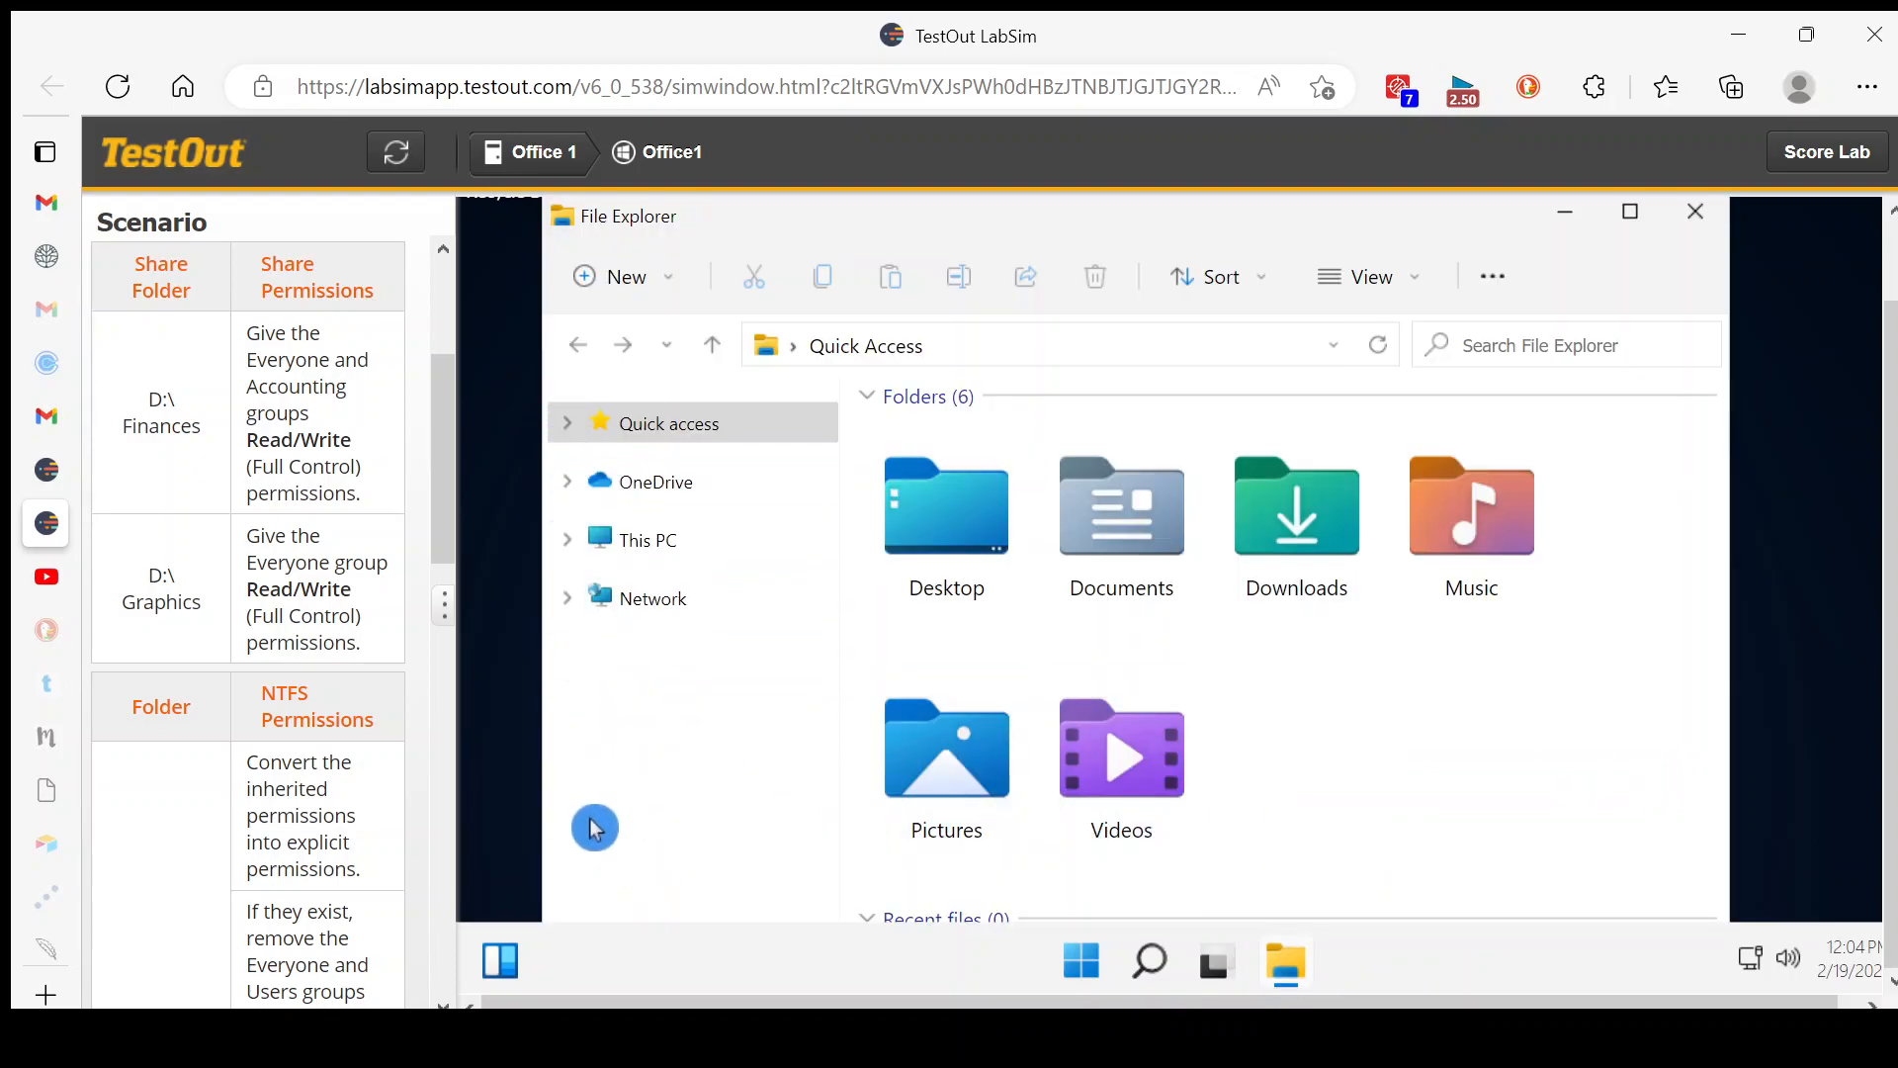
{"action": "left_click", "coordinate": [569, 552]}
{"action": "left_click_drag", "start_coordinate": [827, 614], "coordinate": [848, 848]}
{"action": "left_click", "coordinate": [585, 867]}
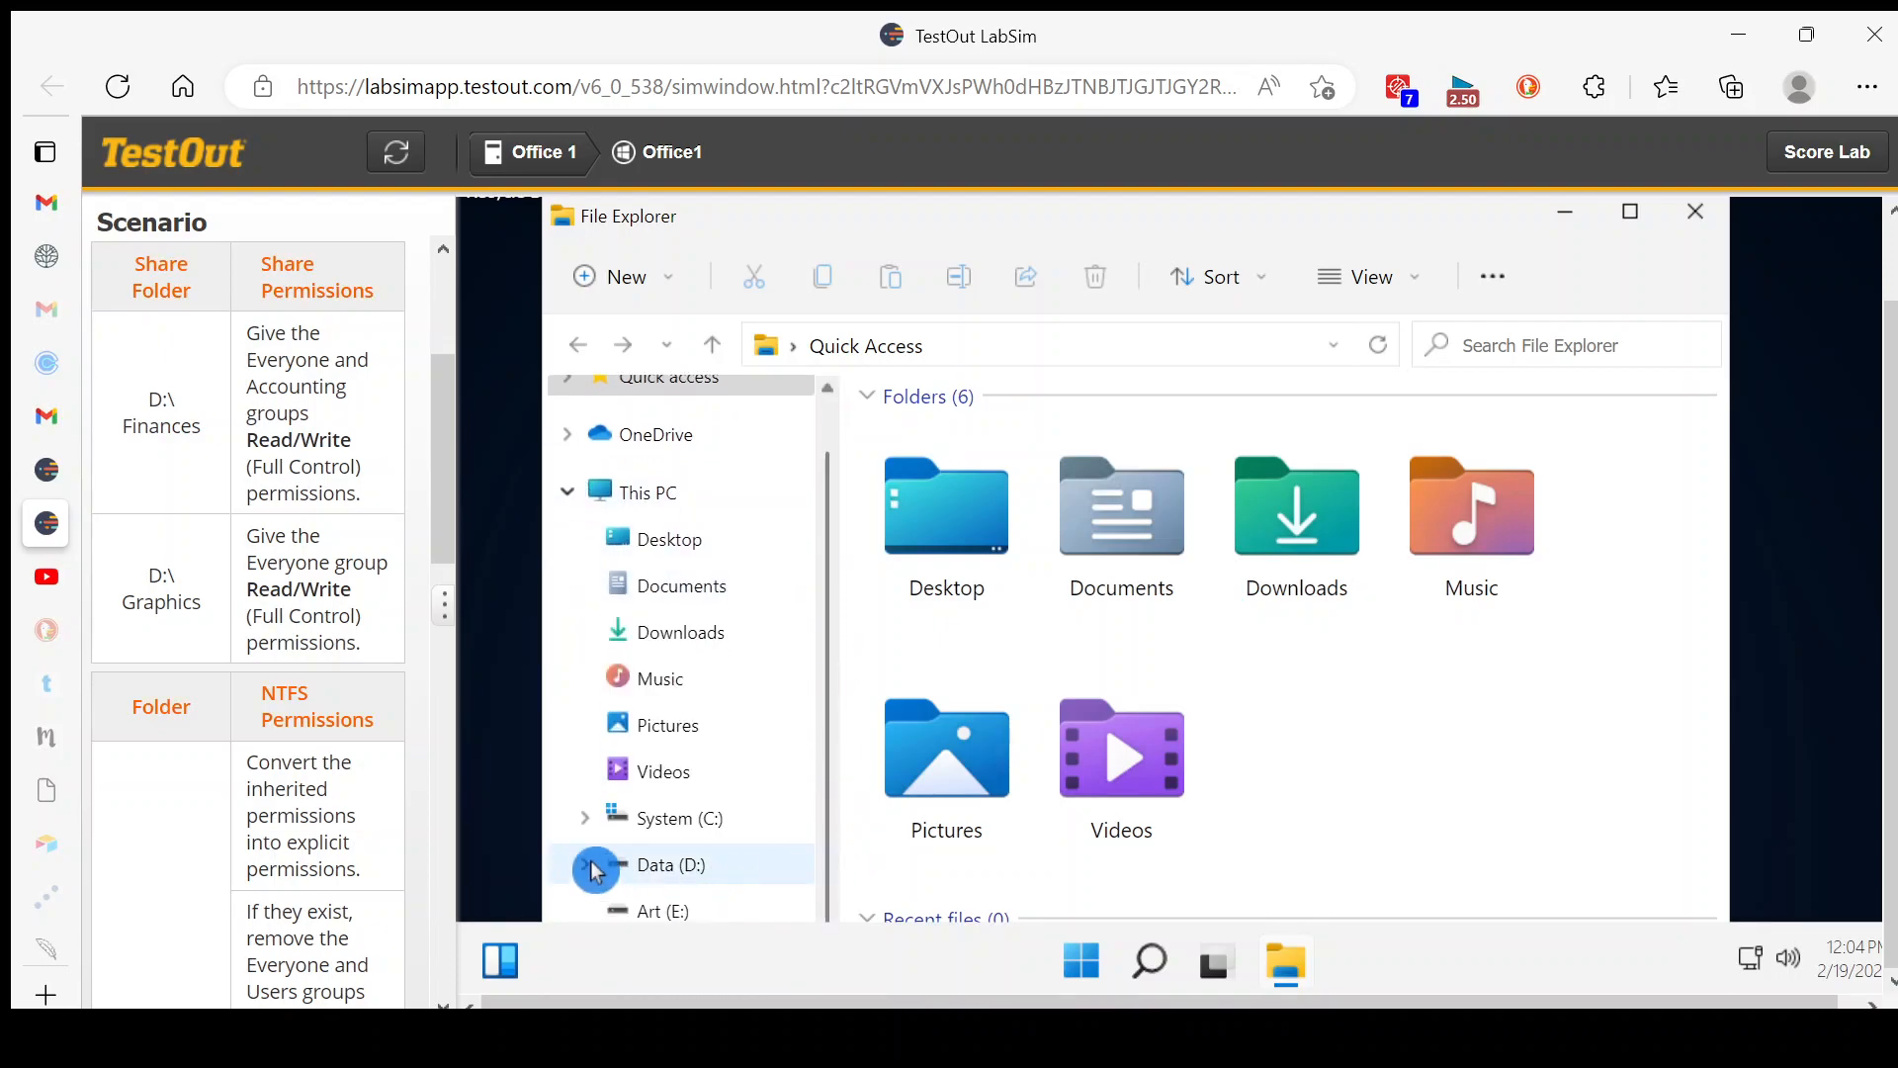
{"action": "left_click_drag", "start_coordinate": [830, 669], "coordinate": [827, 835]}
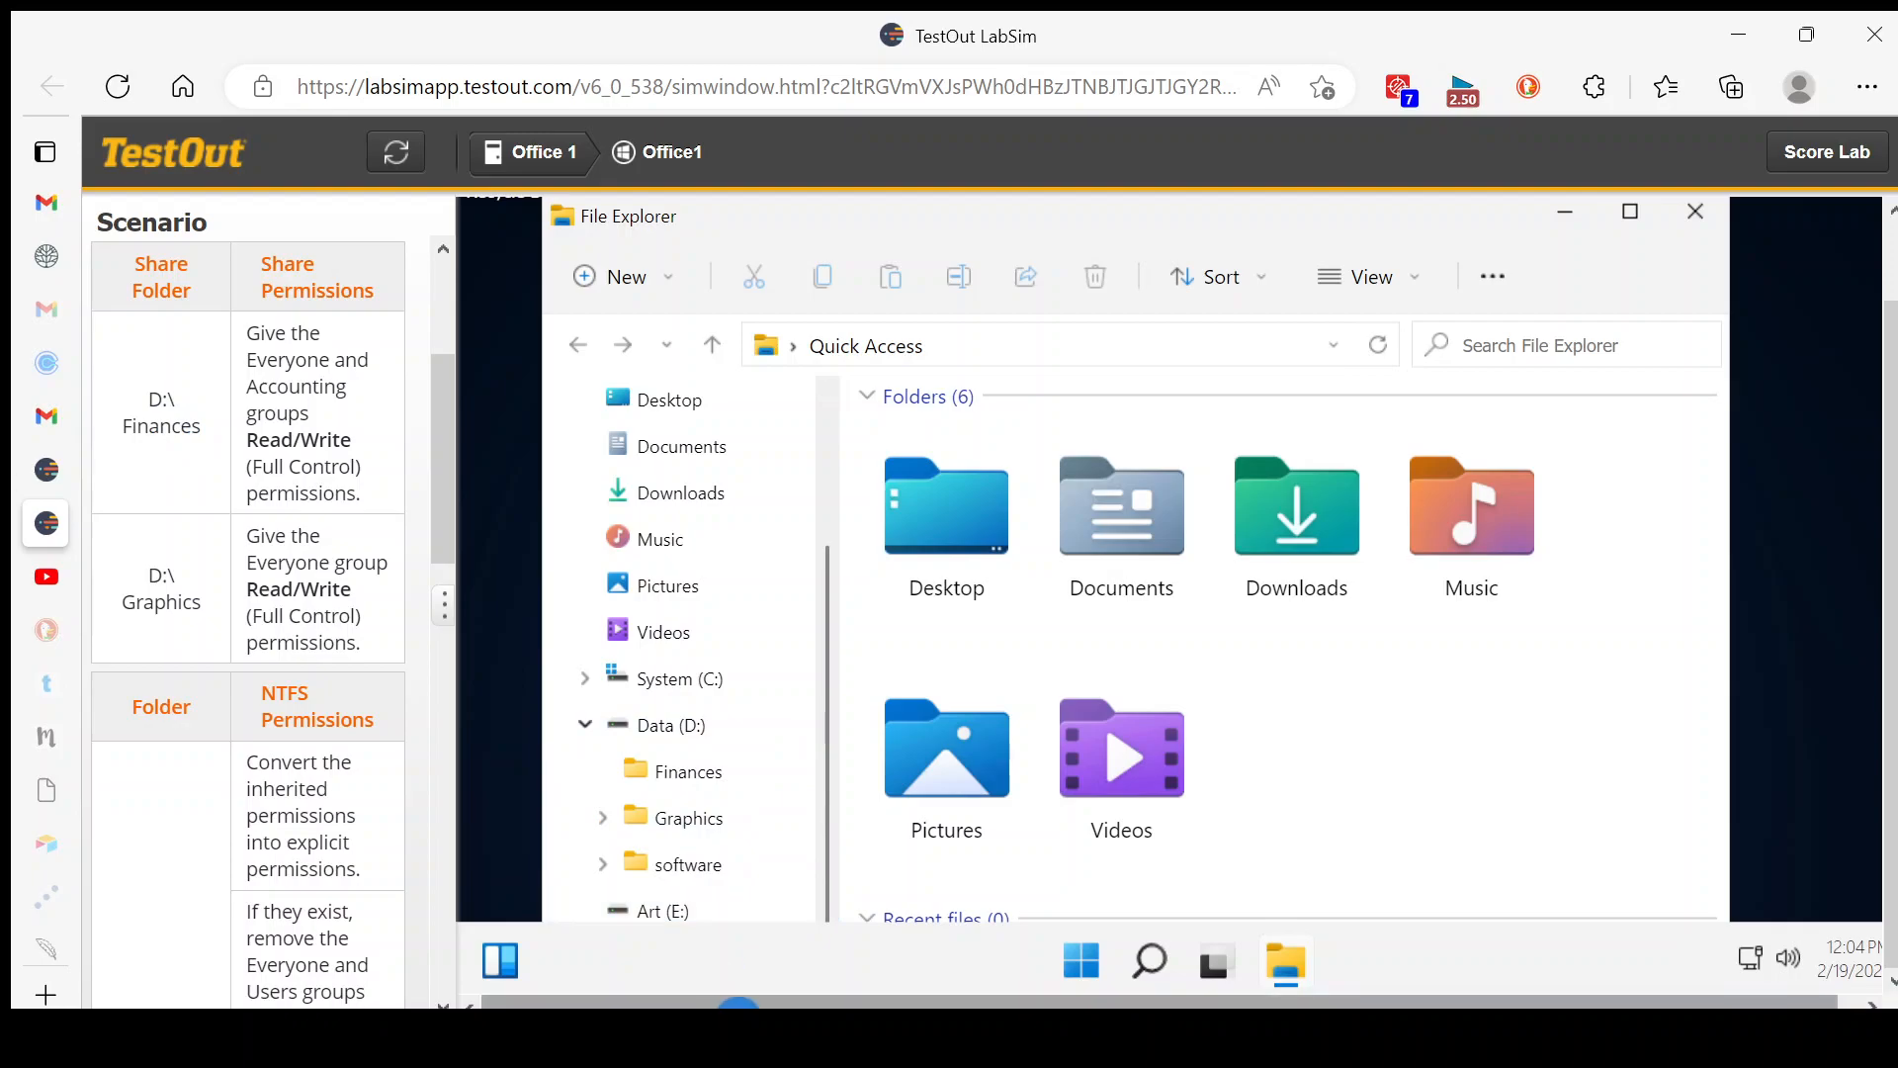
{"action": "left_click", "coordinate": [791, 1038]}
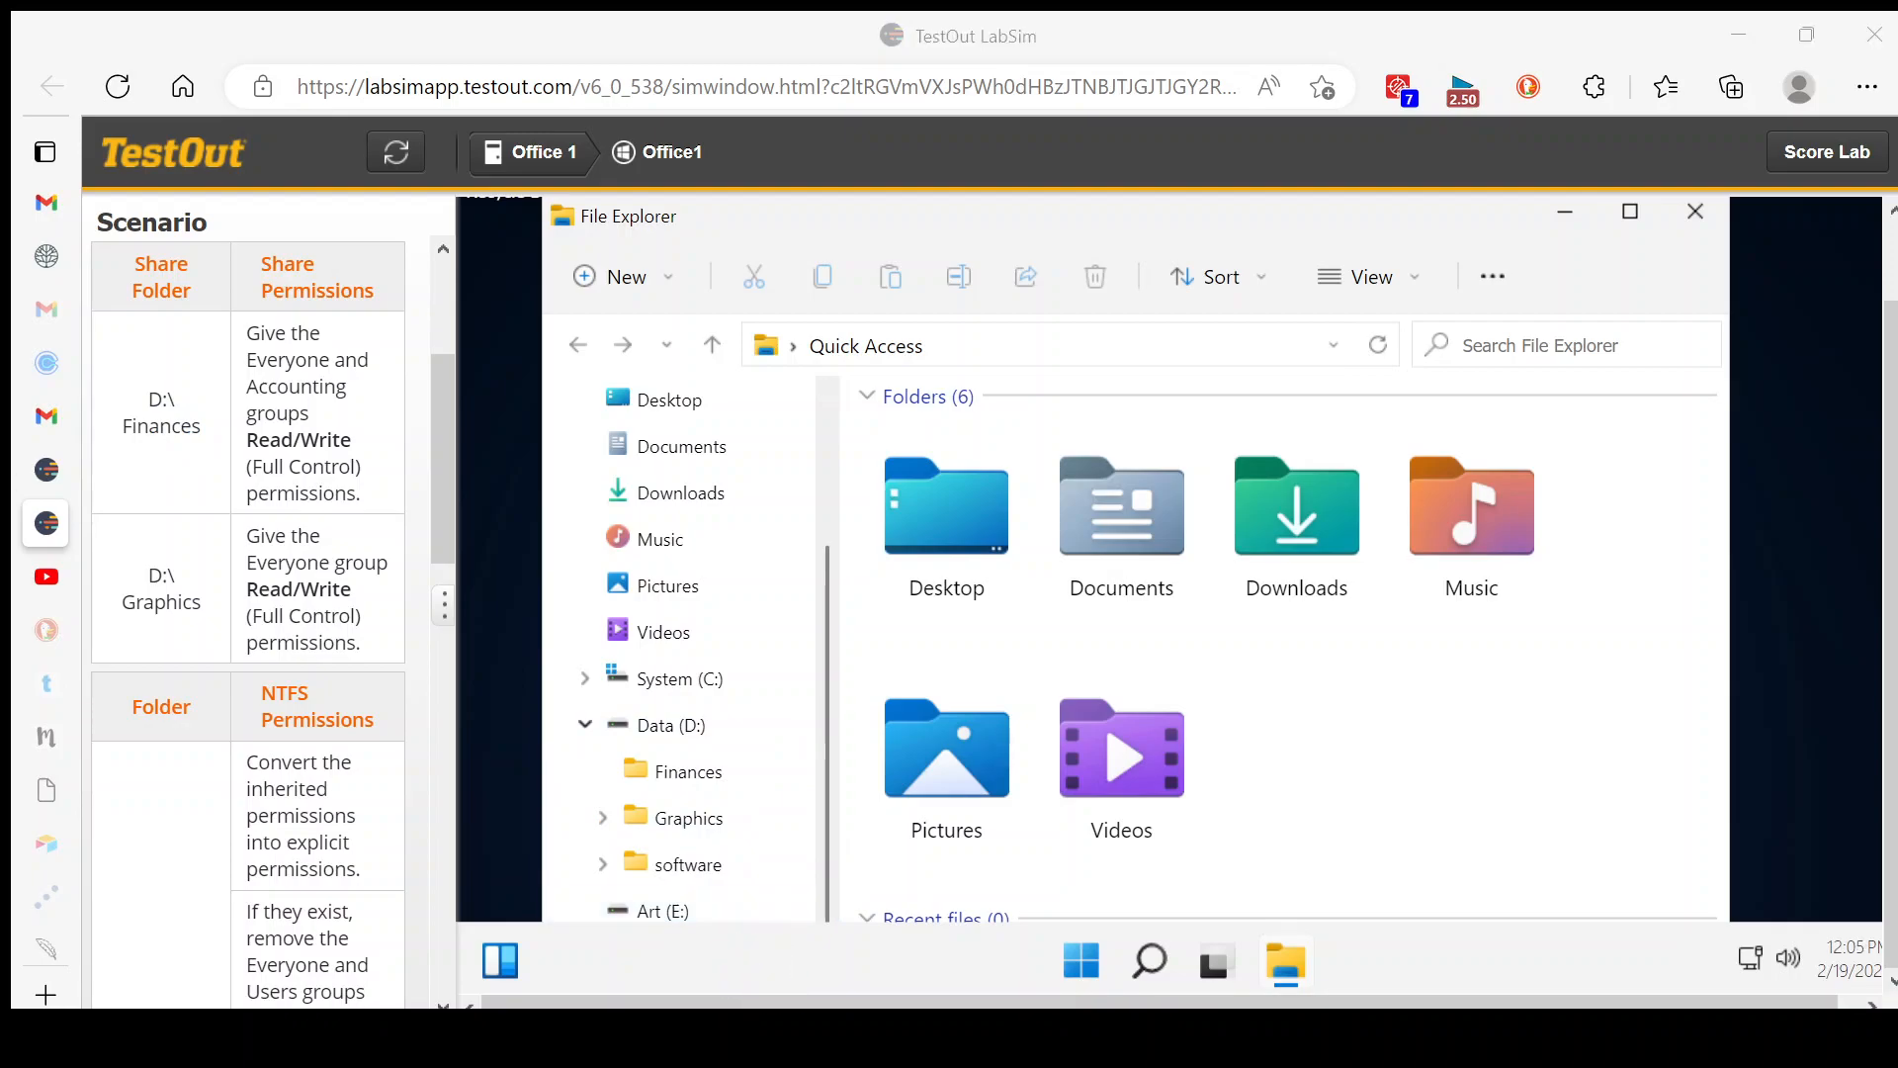
Step: Open the network access settings for sharing the D:\Finances folder with specific people
{"action": "right_click", "coordinate": [702, 776]}
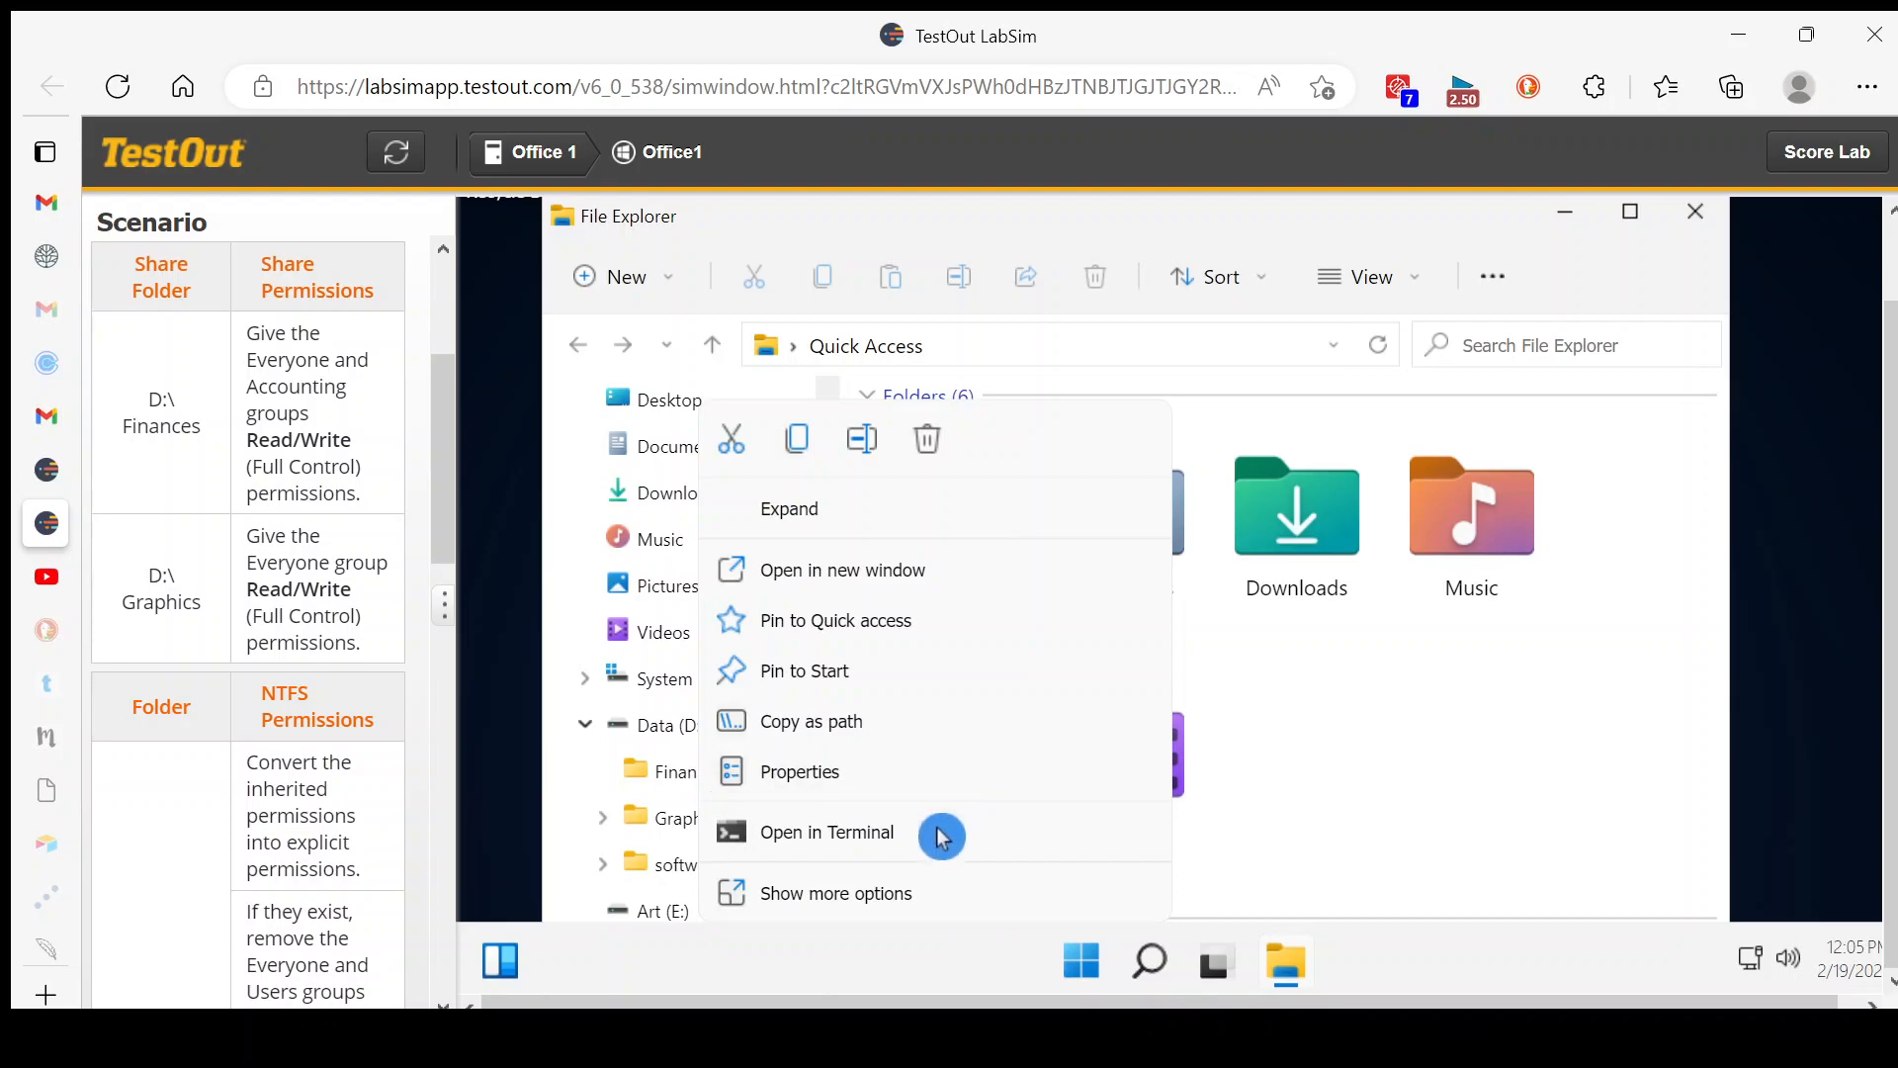
{"action": "left_click", "coordinate": [912, 896]}
{"action": "mouse_move", "coordinate": [1055, 551]}
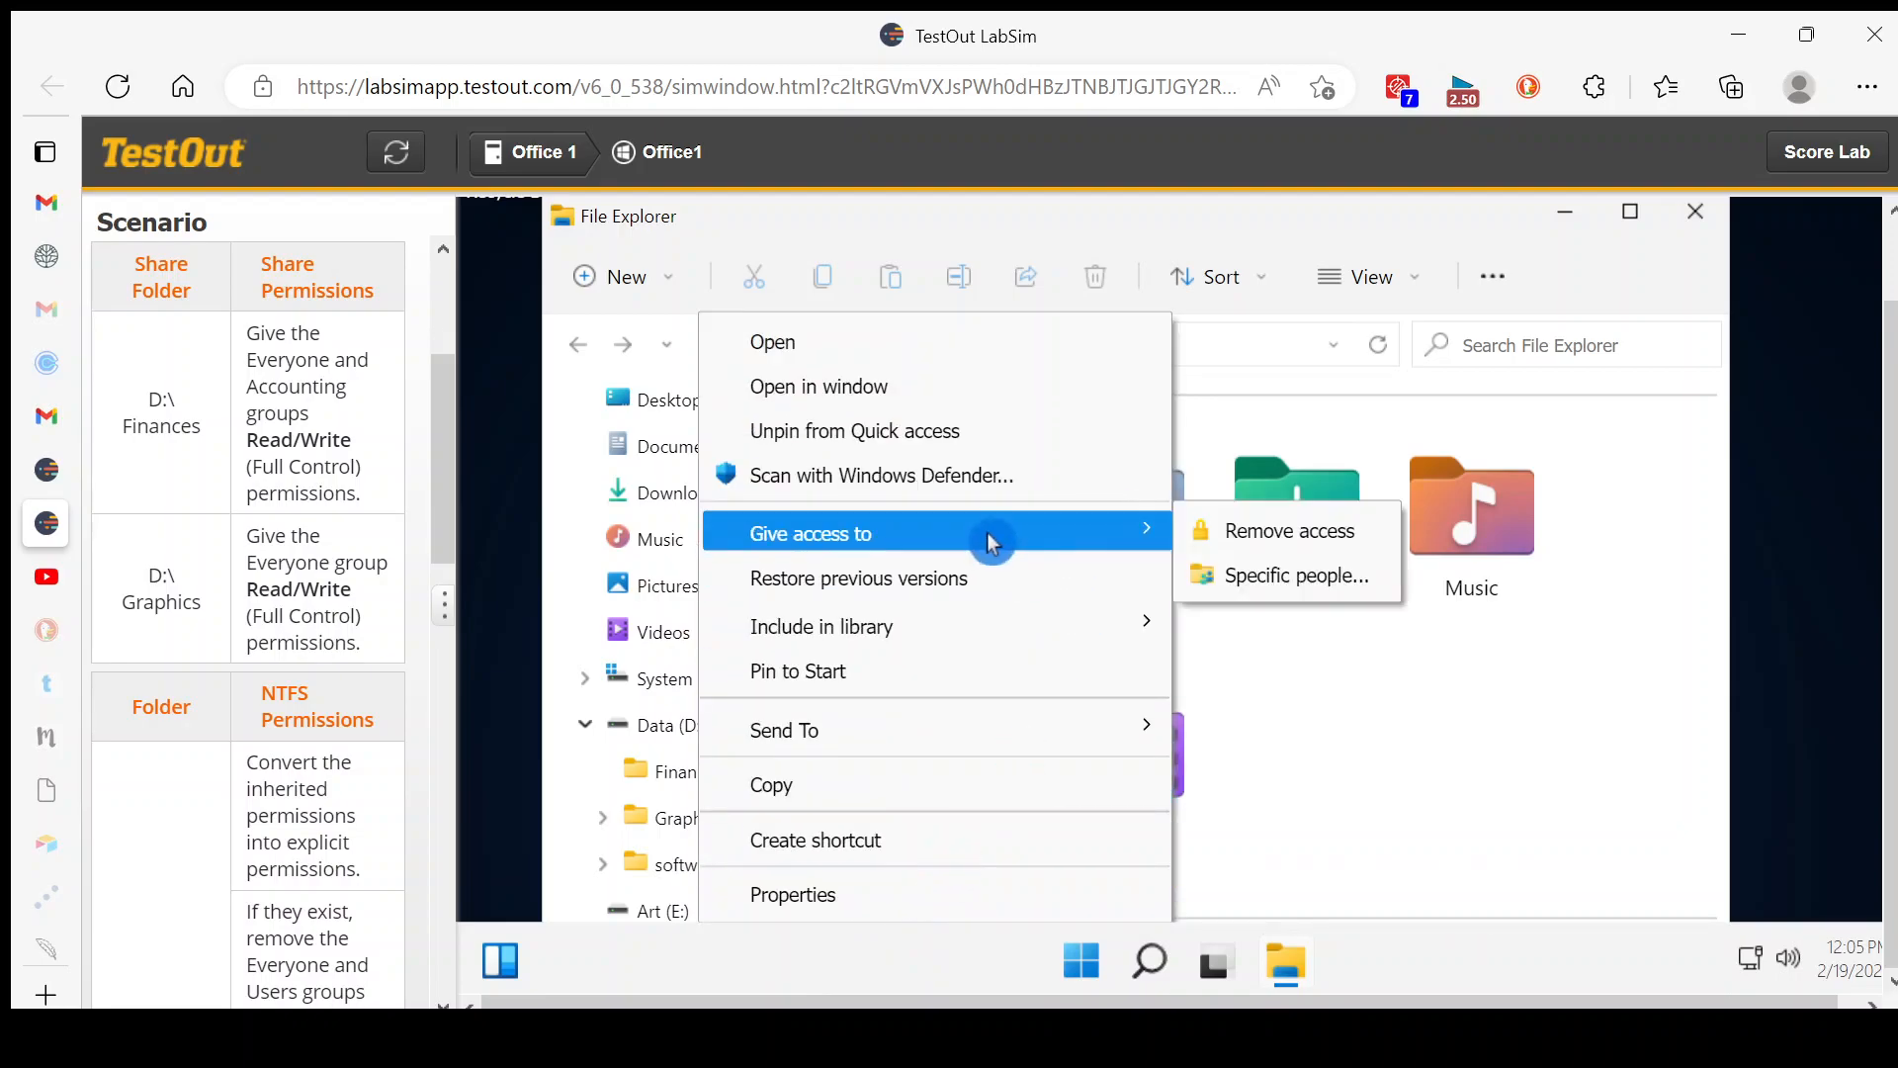
{"action": "mouse_move", "coordinate": [1018, 628]}
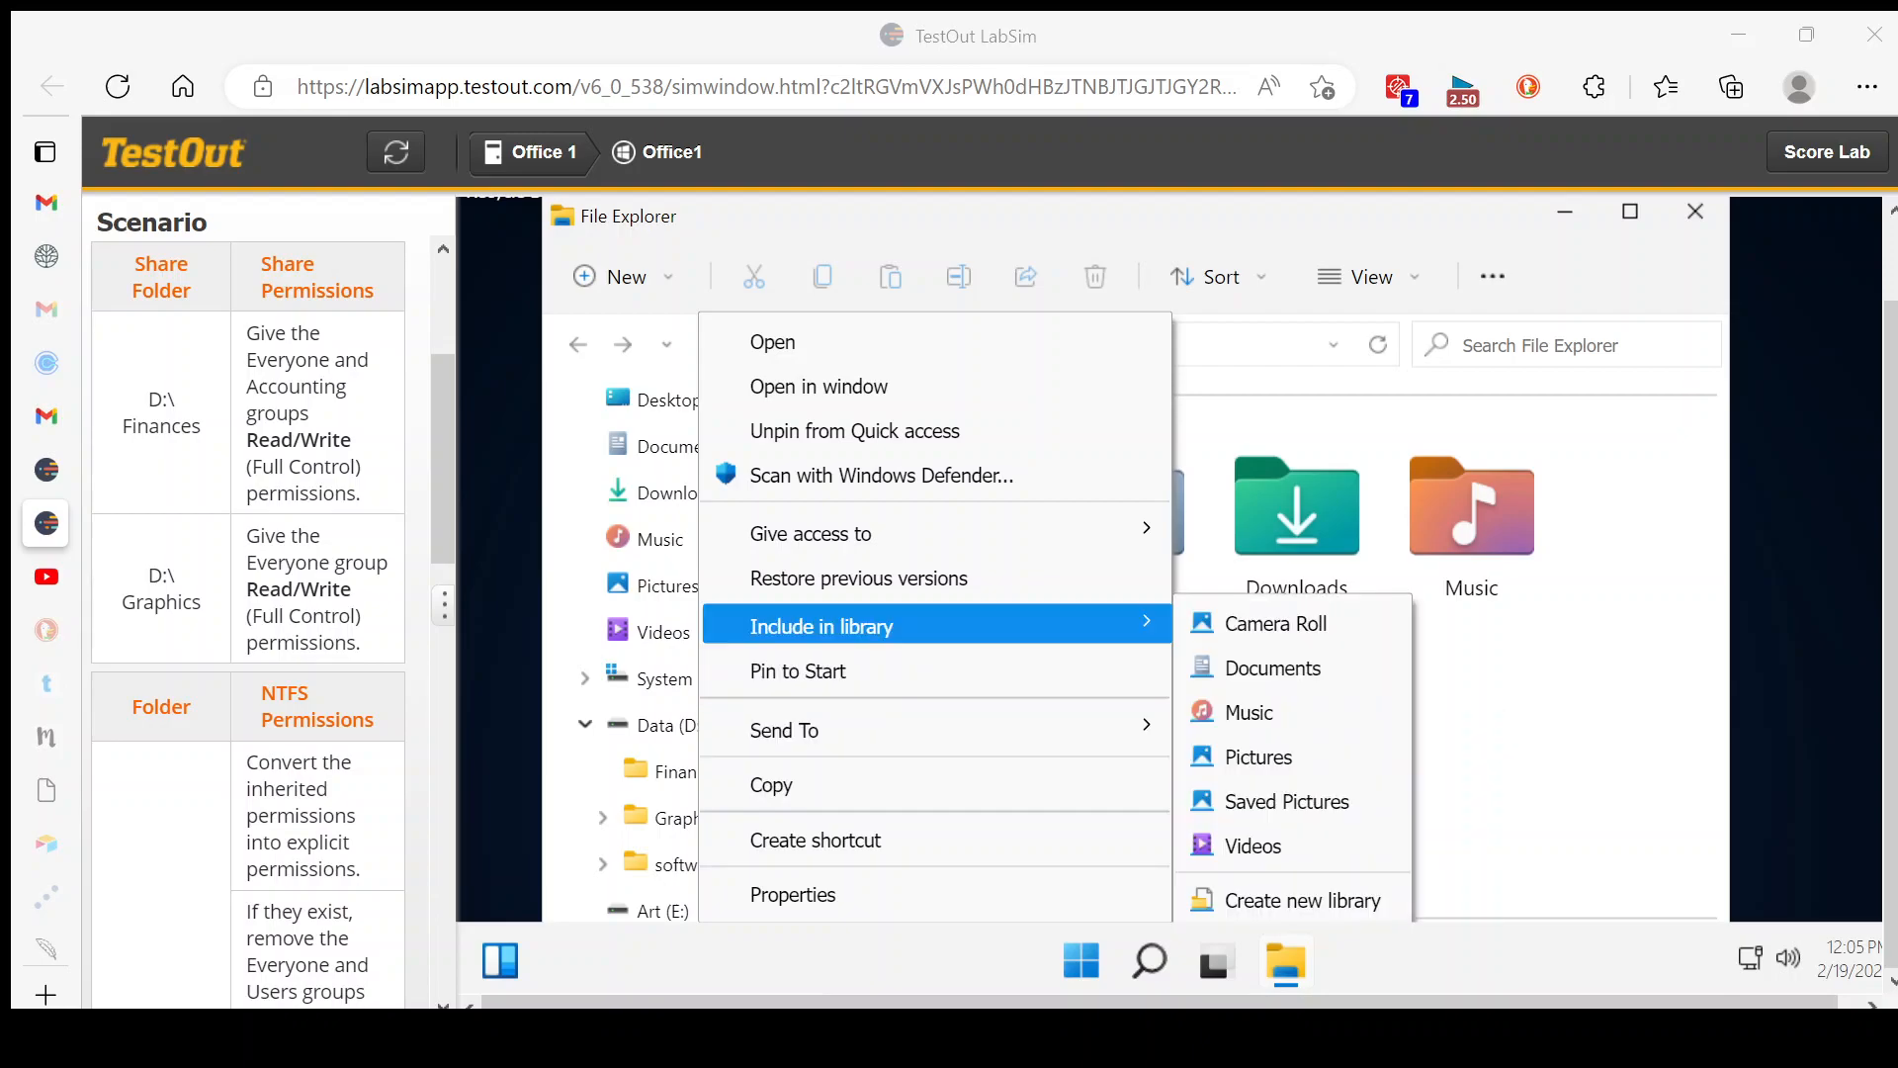
{"action": "mouse_move", "coordinate": [811, 533]}
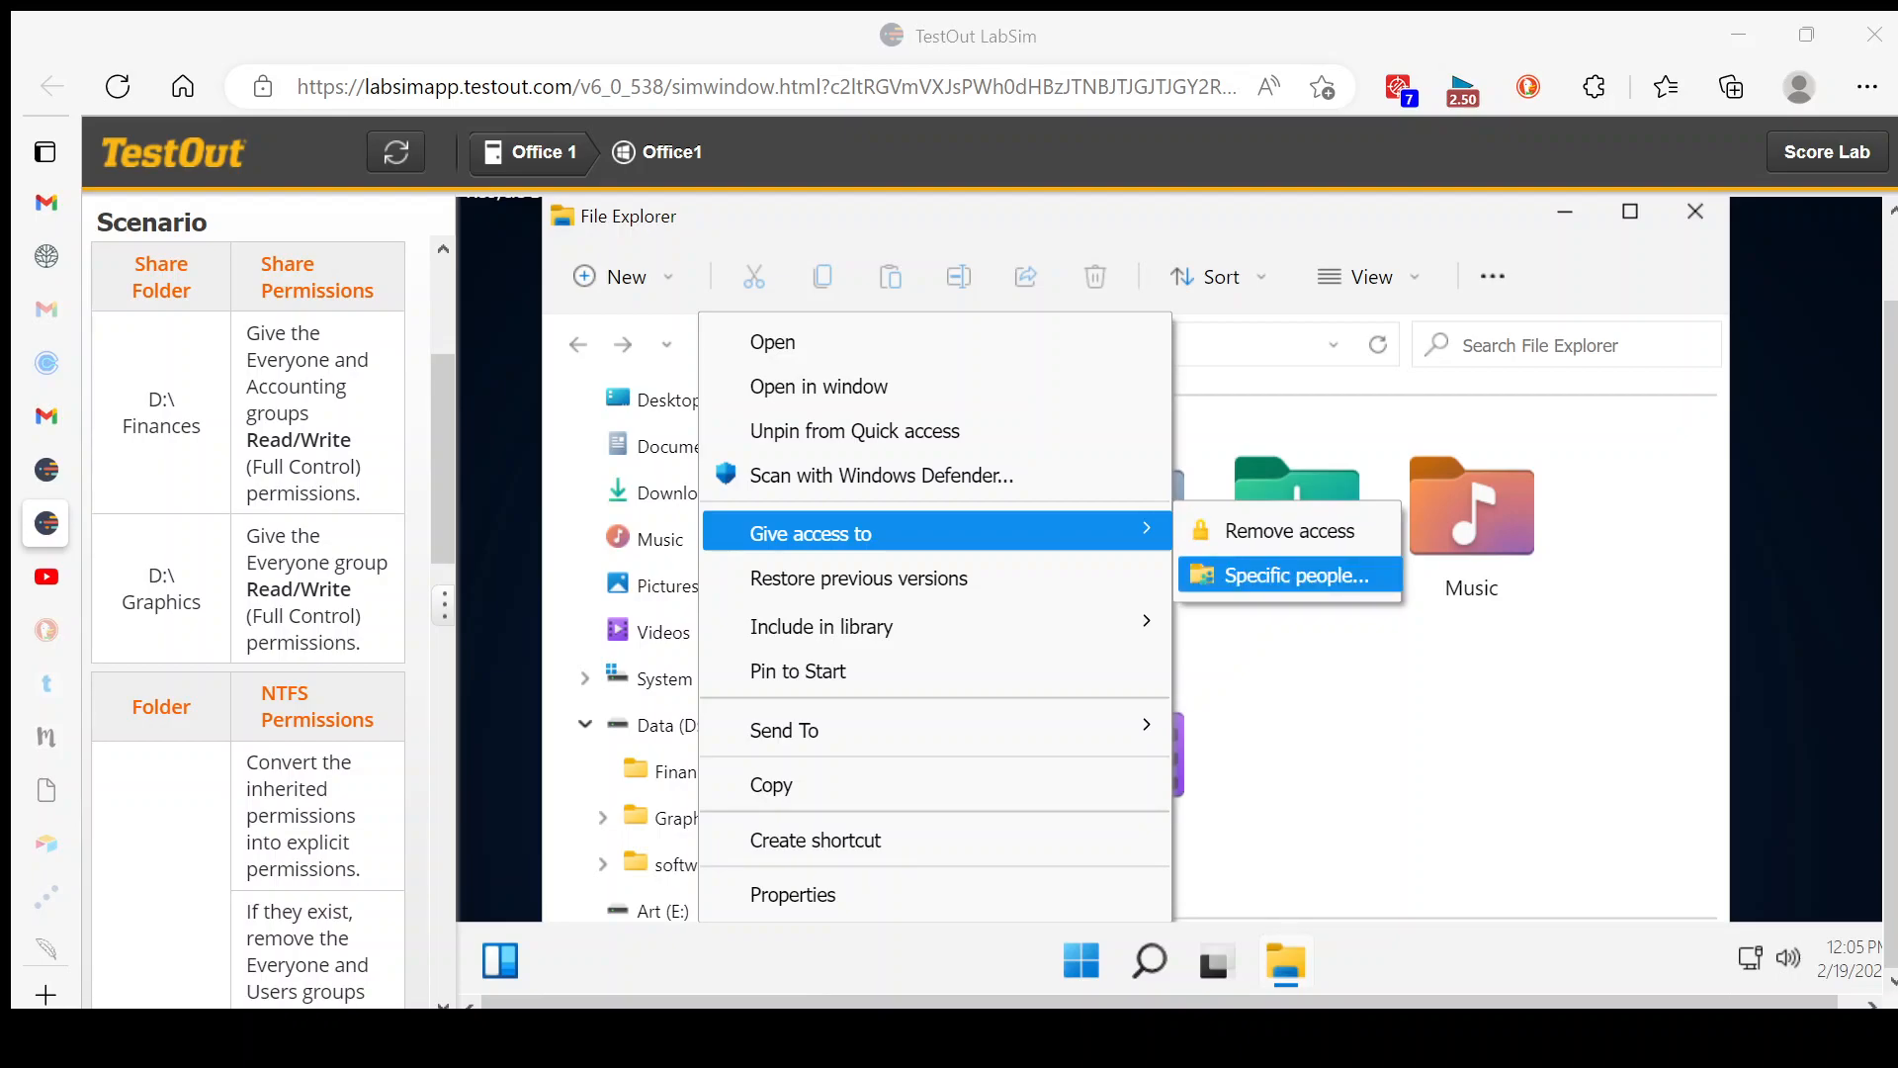
{"action": "left_click", "coordinate": [1370, 575]}
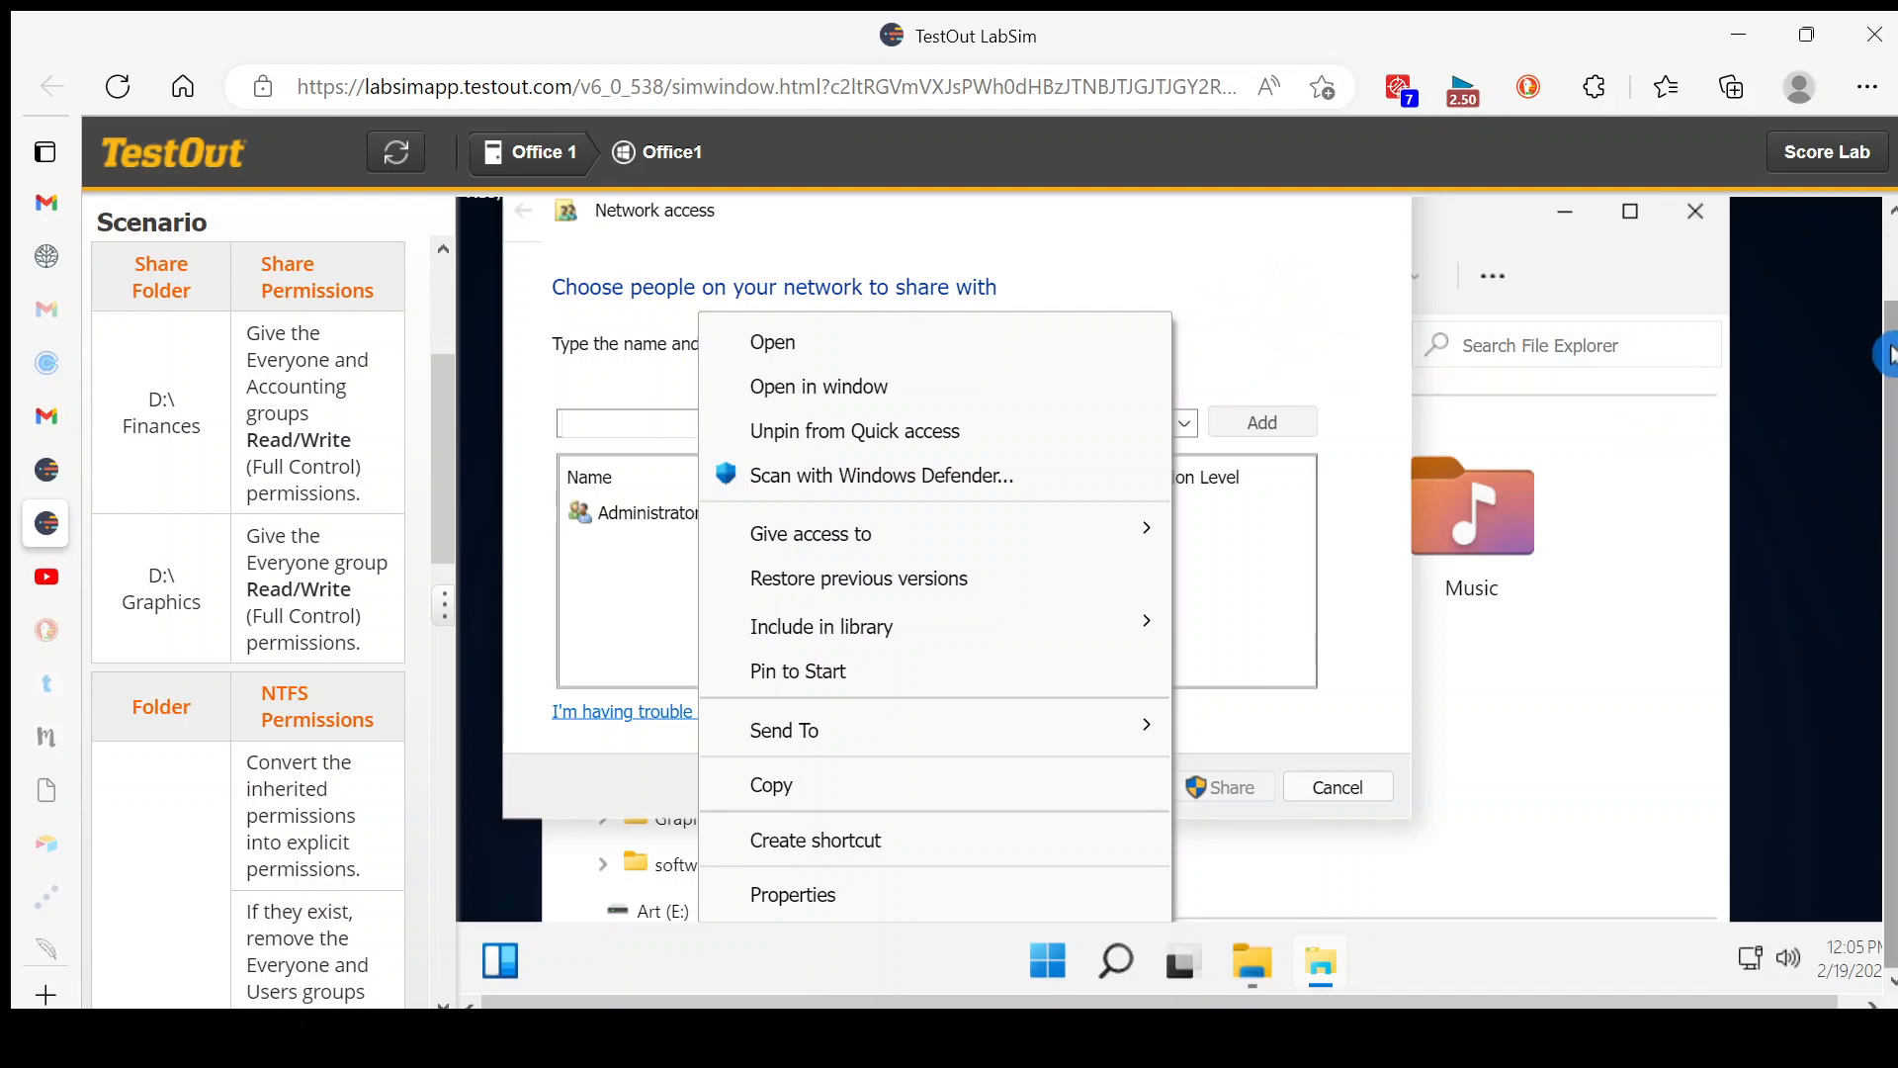
{"action": "scroll", "coordinate": [1890, 361], "scroll_direction": "up", "scroll_amount": 2}
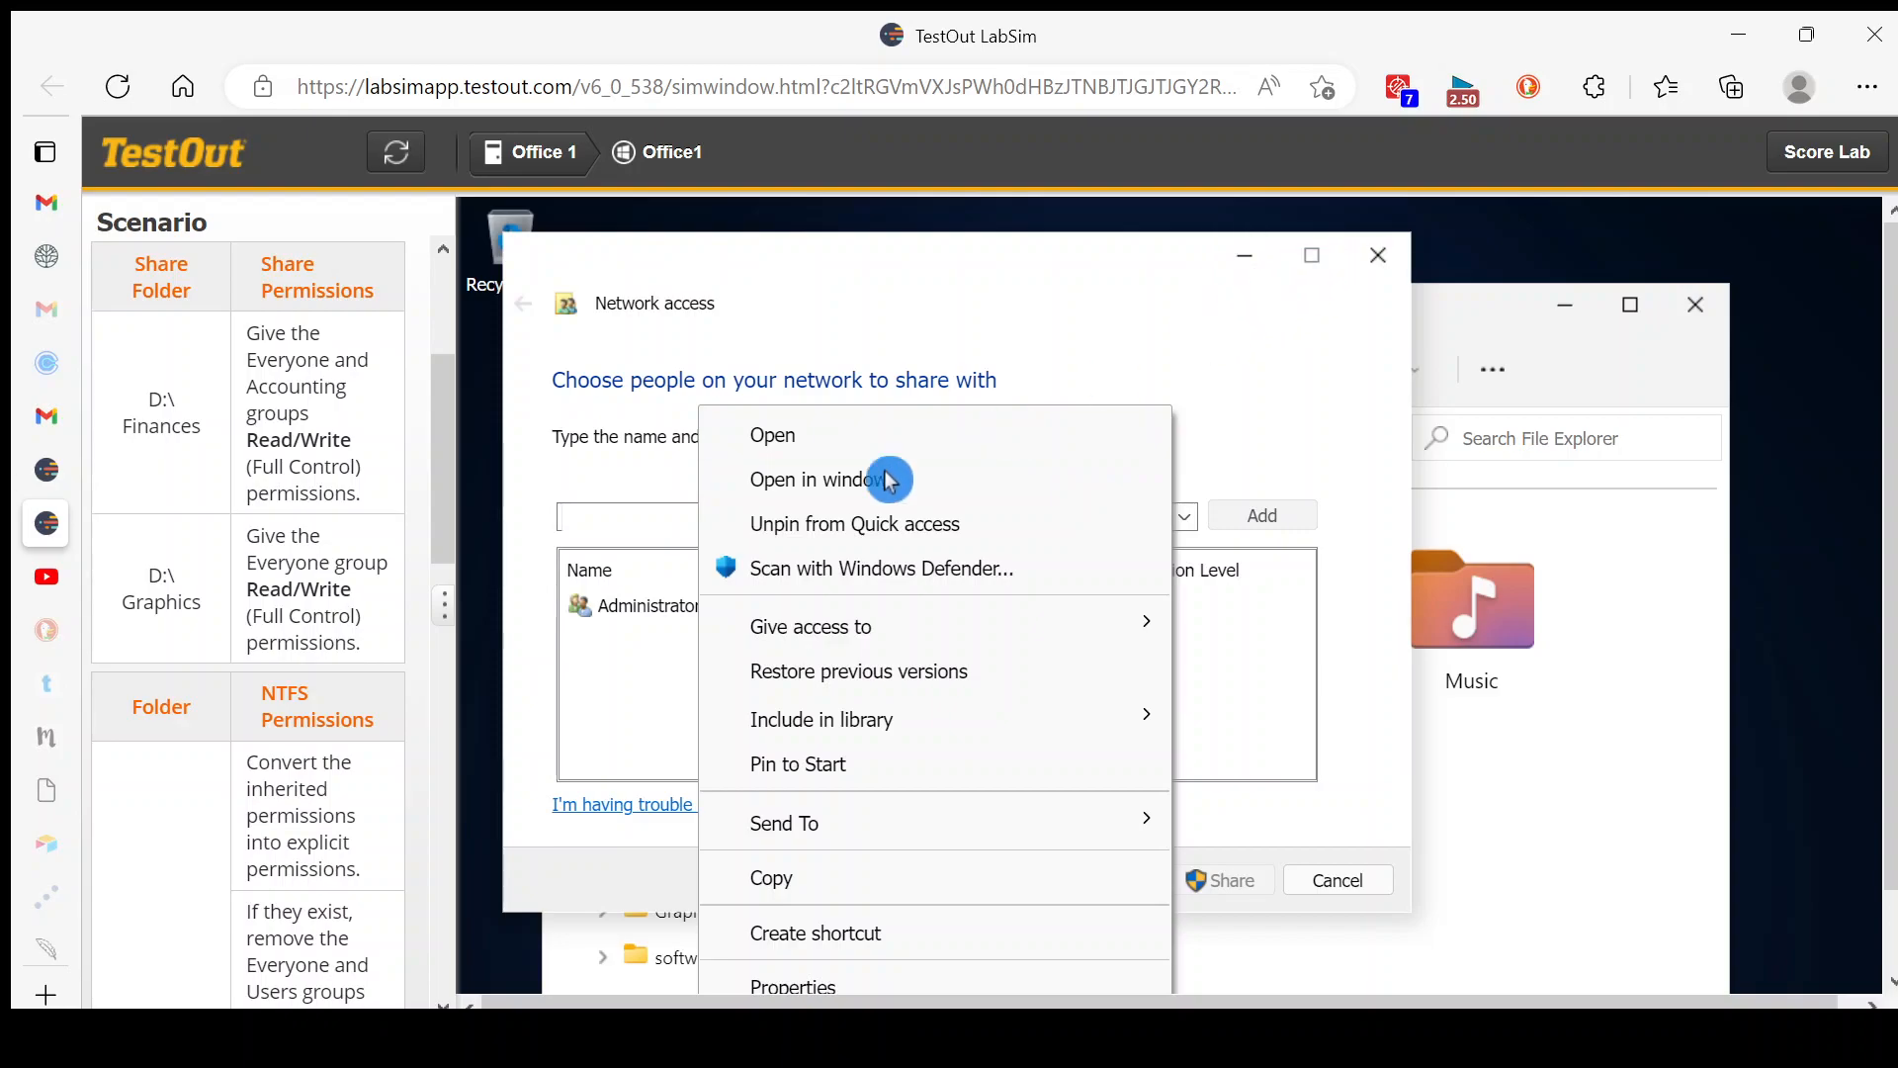
{"action": "left_click", "coordinate": [929, 442]}
{"action": "left_click", "coordinate": [1038, 258]}
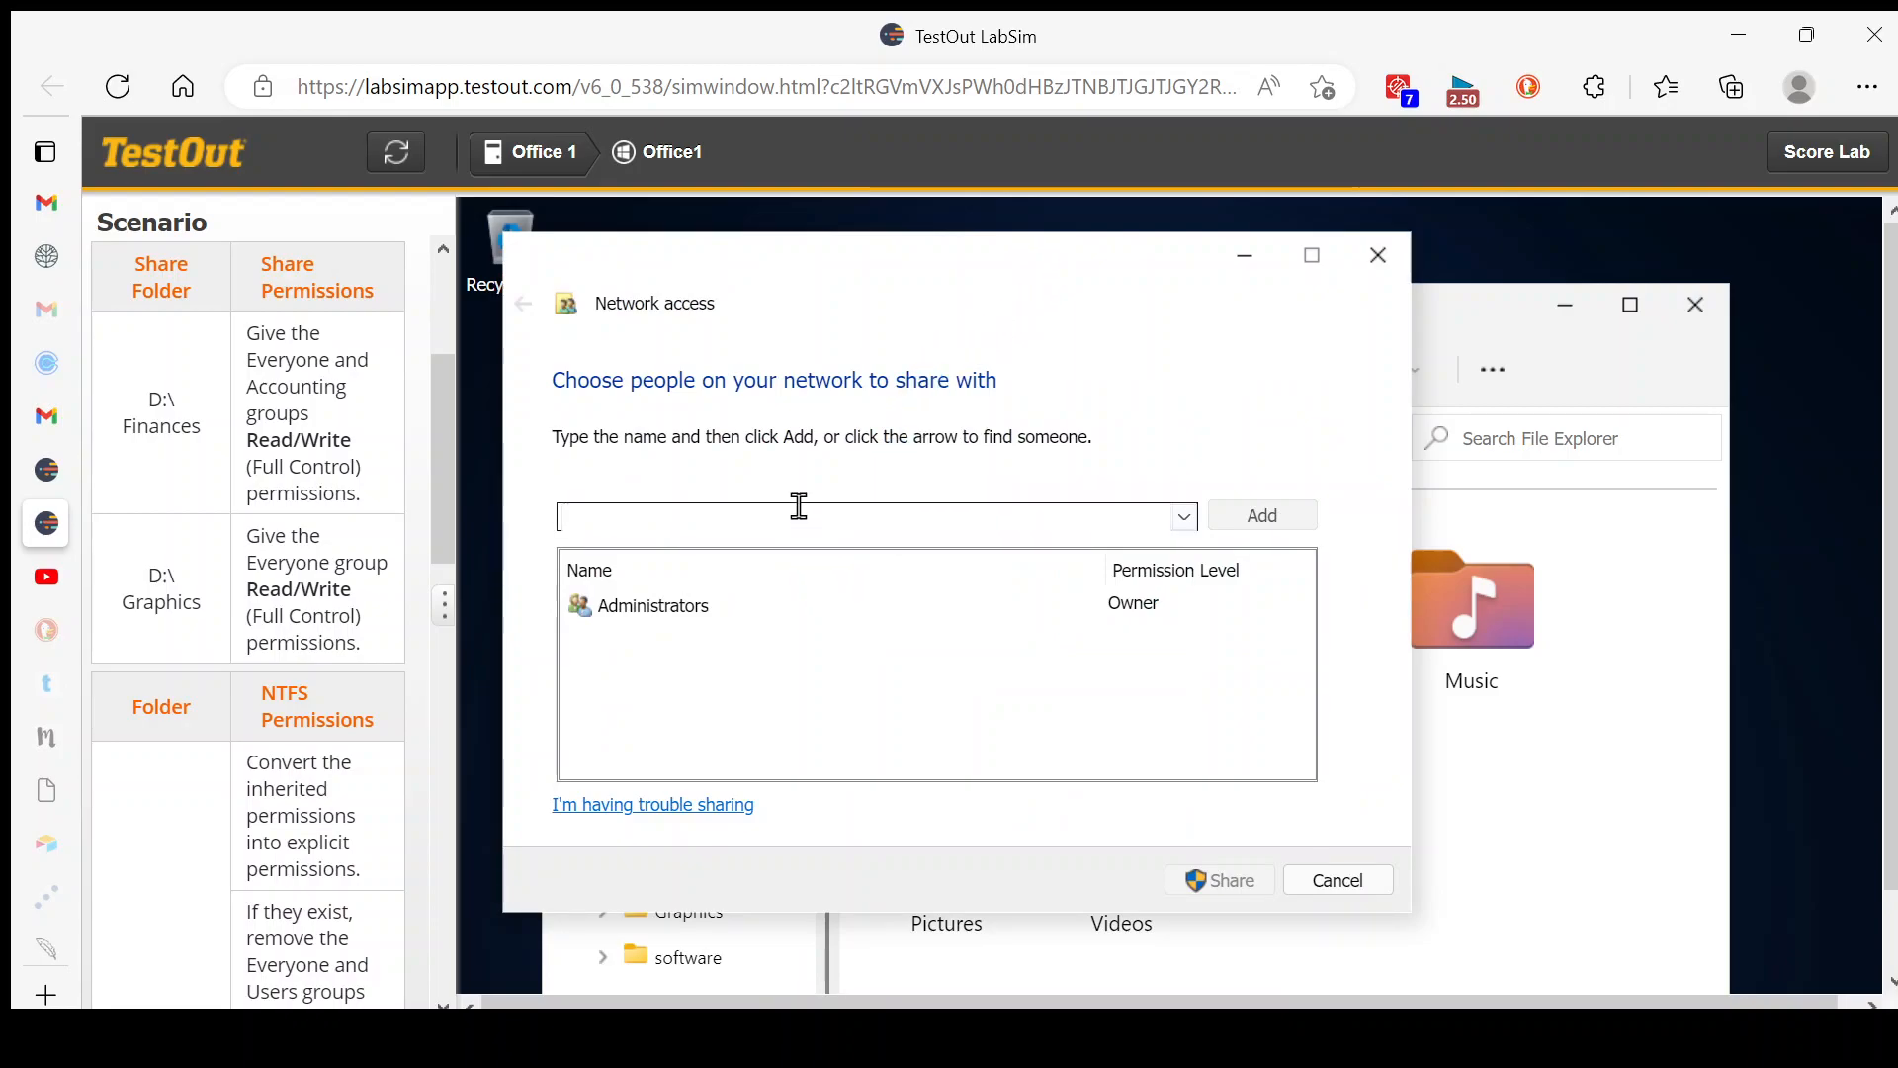
Step: Add the Everyone group to the Finances share and set its permission level to Read/Write
{"action": "left_click", "coordinate": [1183, 515]}
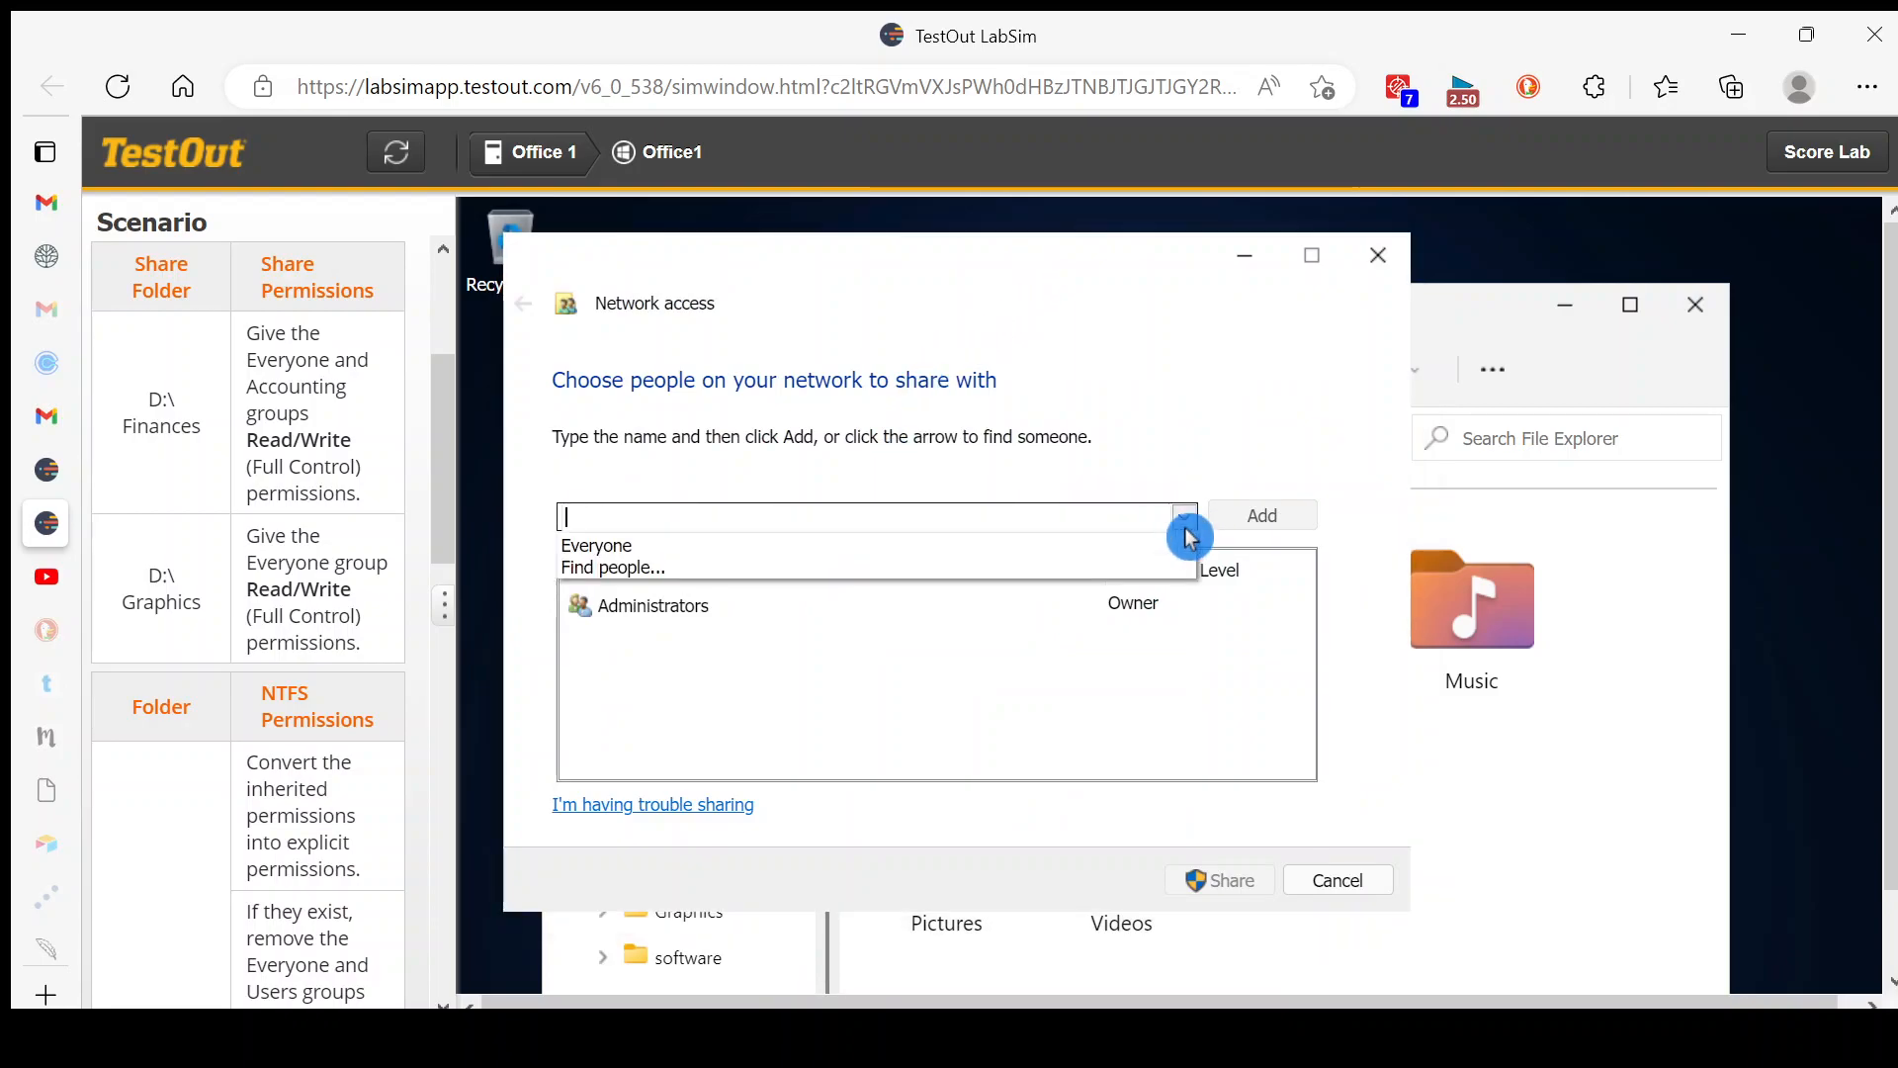
{"action": "left_click", "coordinate": [776, 550]}
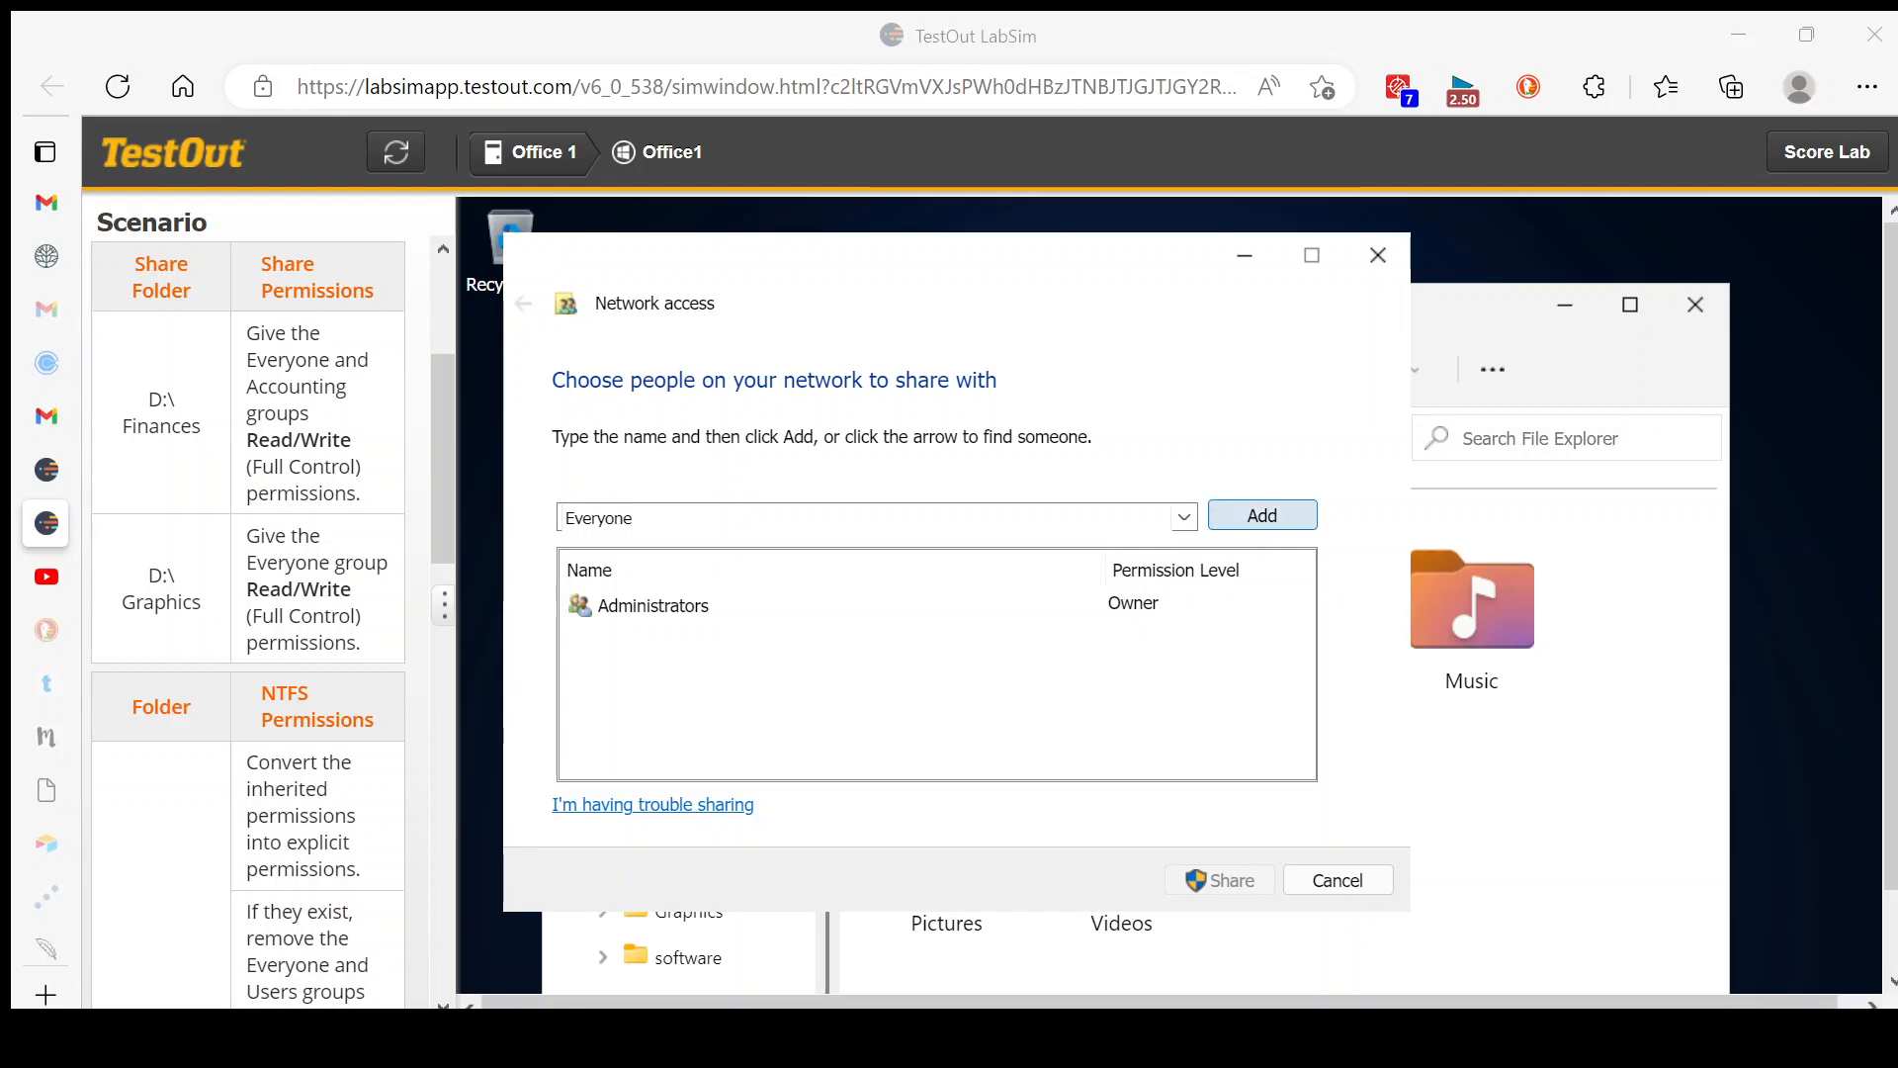
{"action": "left_click", "coordinate": [1252, 525]}
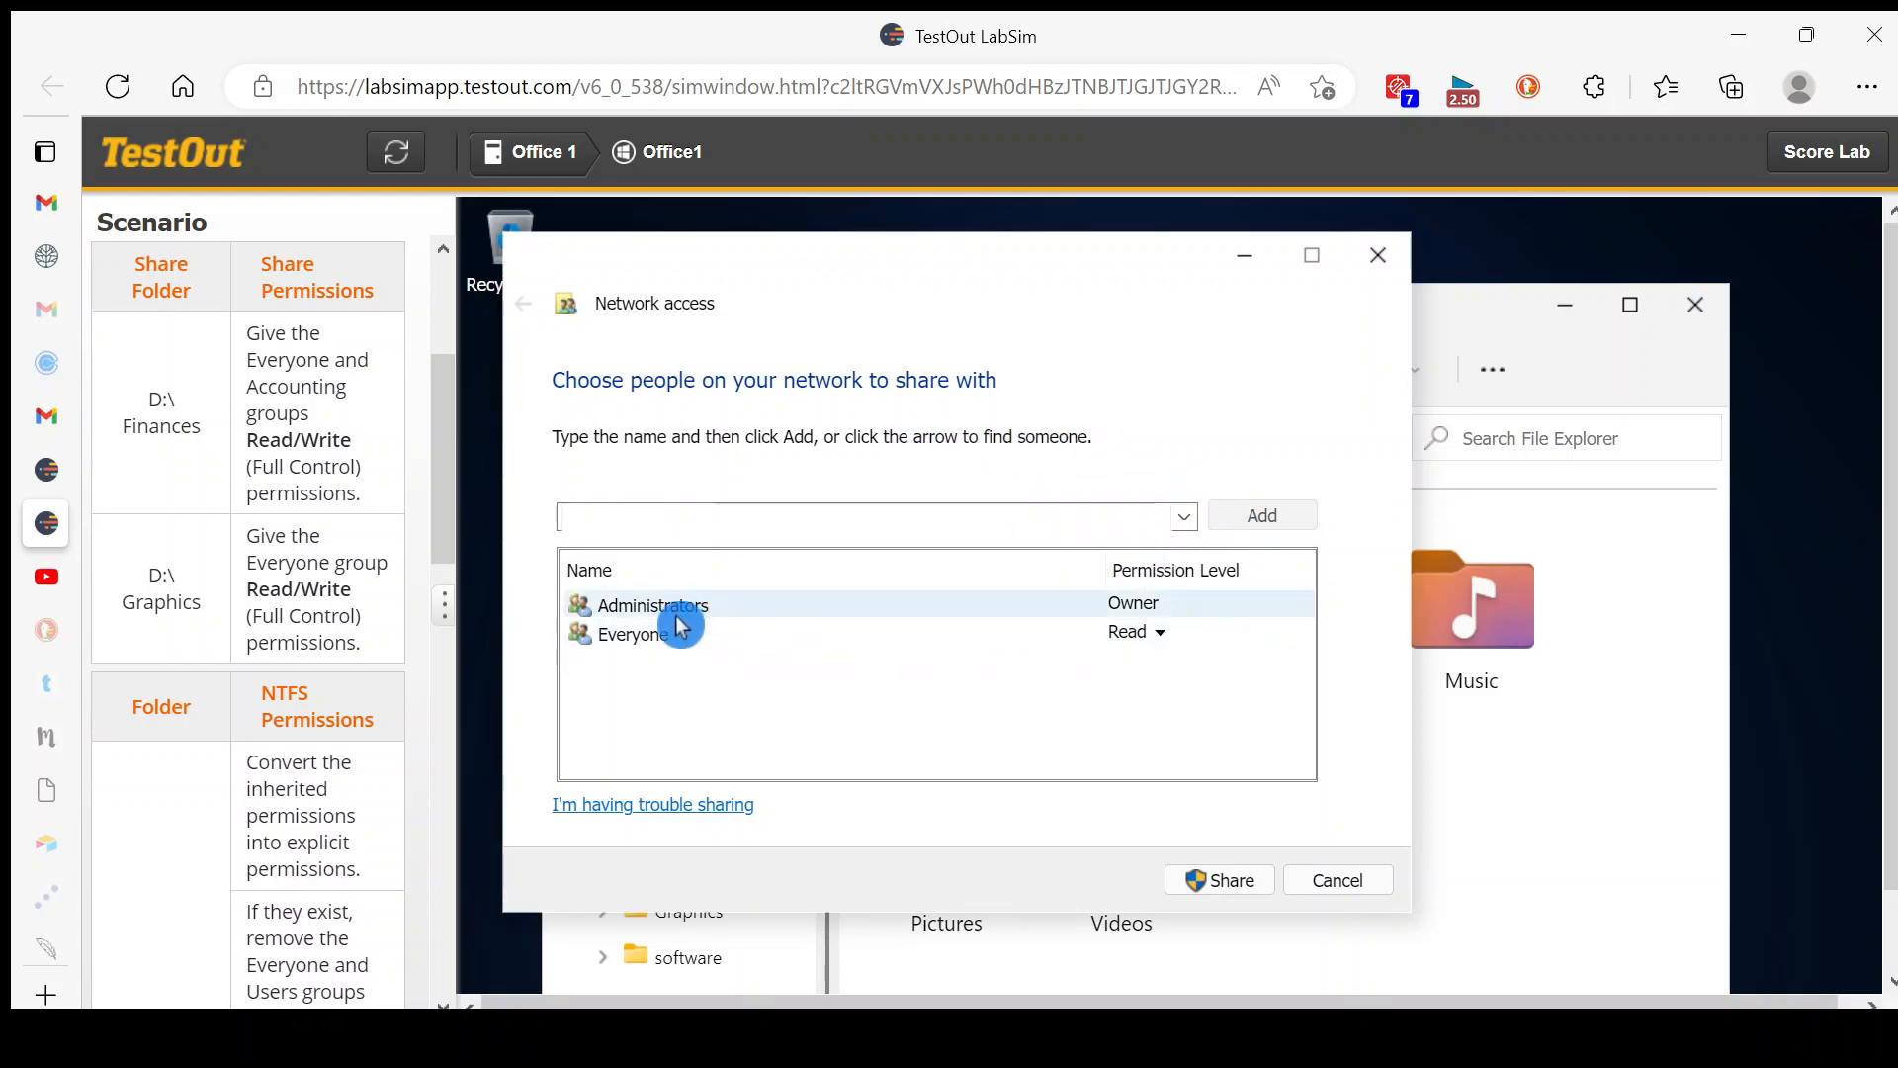
{"action": "left_click", "coordinate": [1160, 636]}
{"action": "left_click", "coordinate": [1159, 636]}
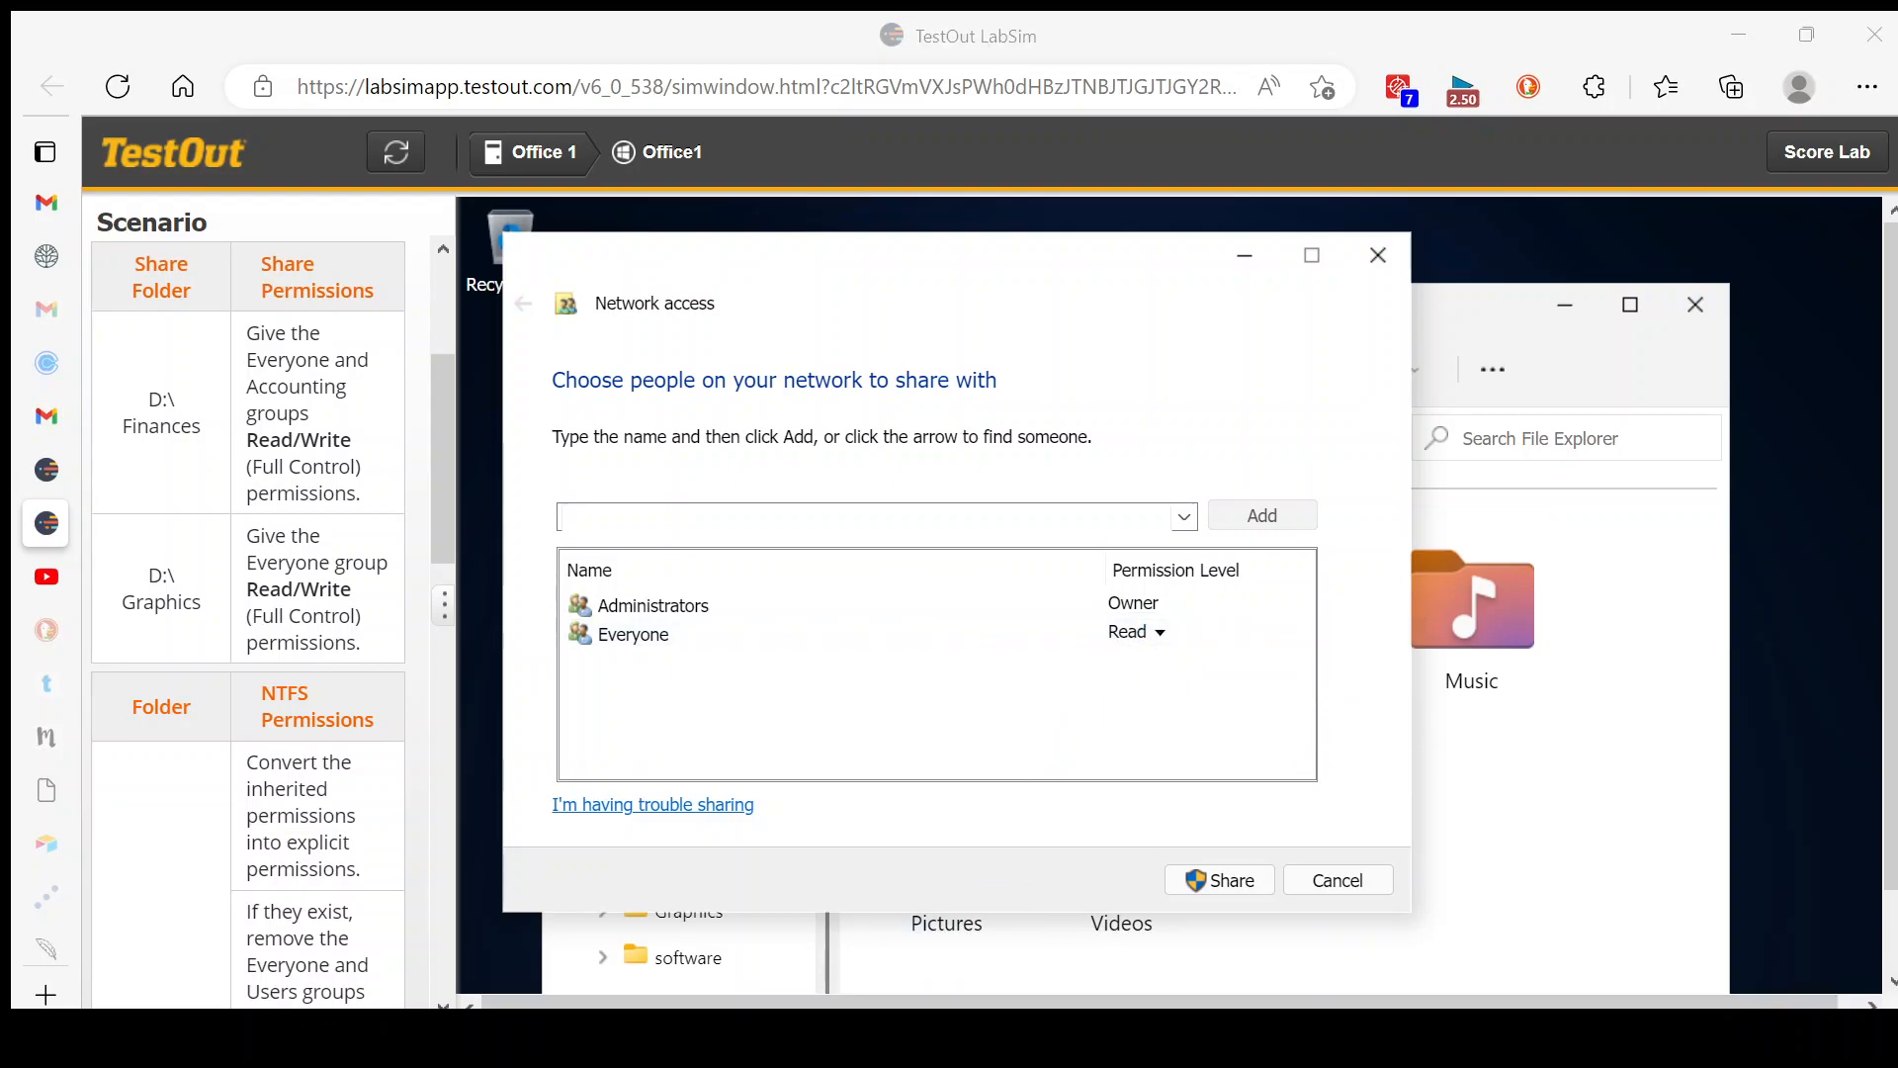
{"action": "left_click", "coordinate": [1165, 634]}
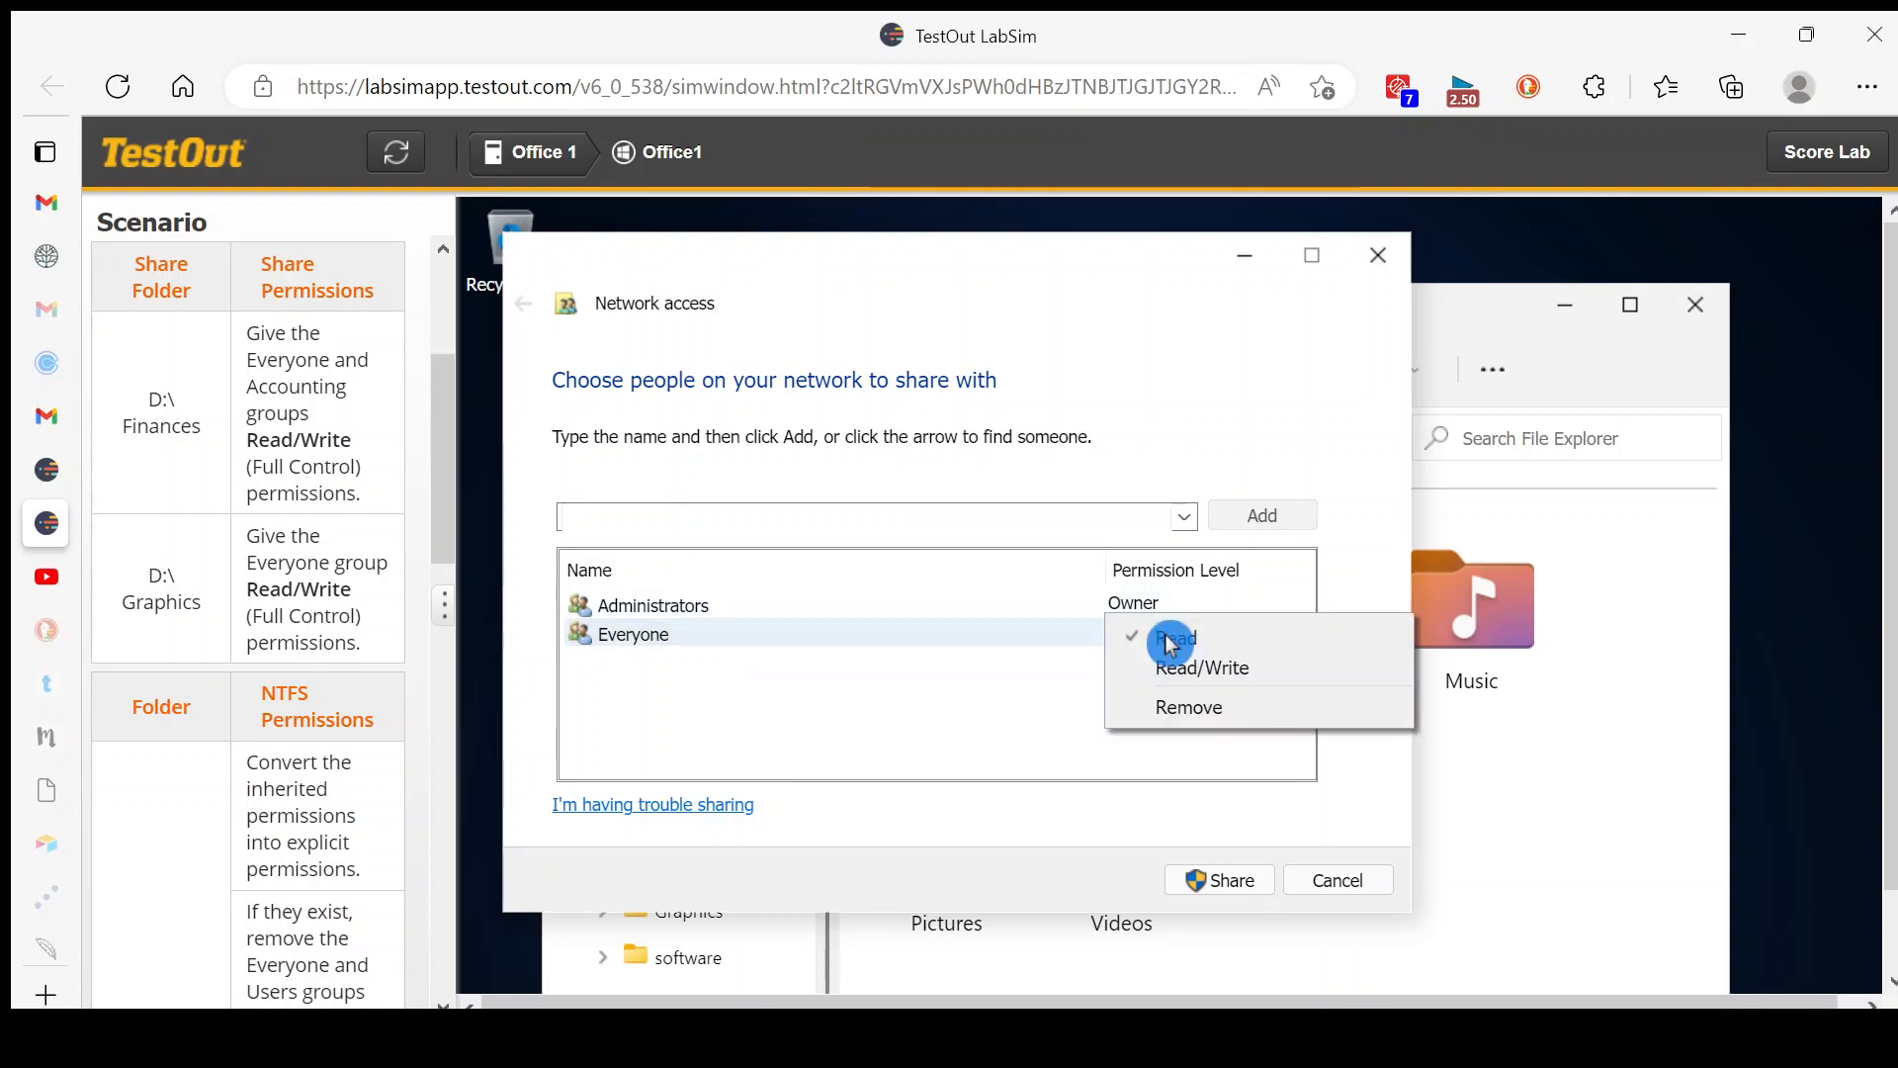
{"action": "left_click", "coordinate": [1176, 669]}
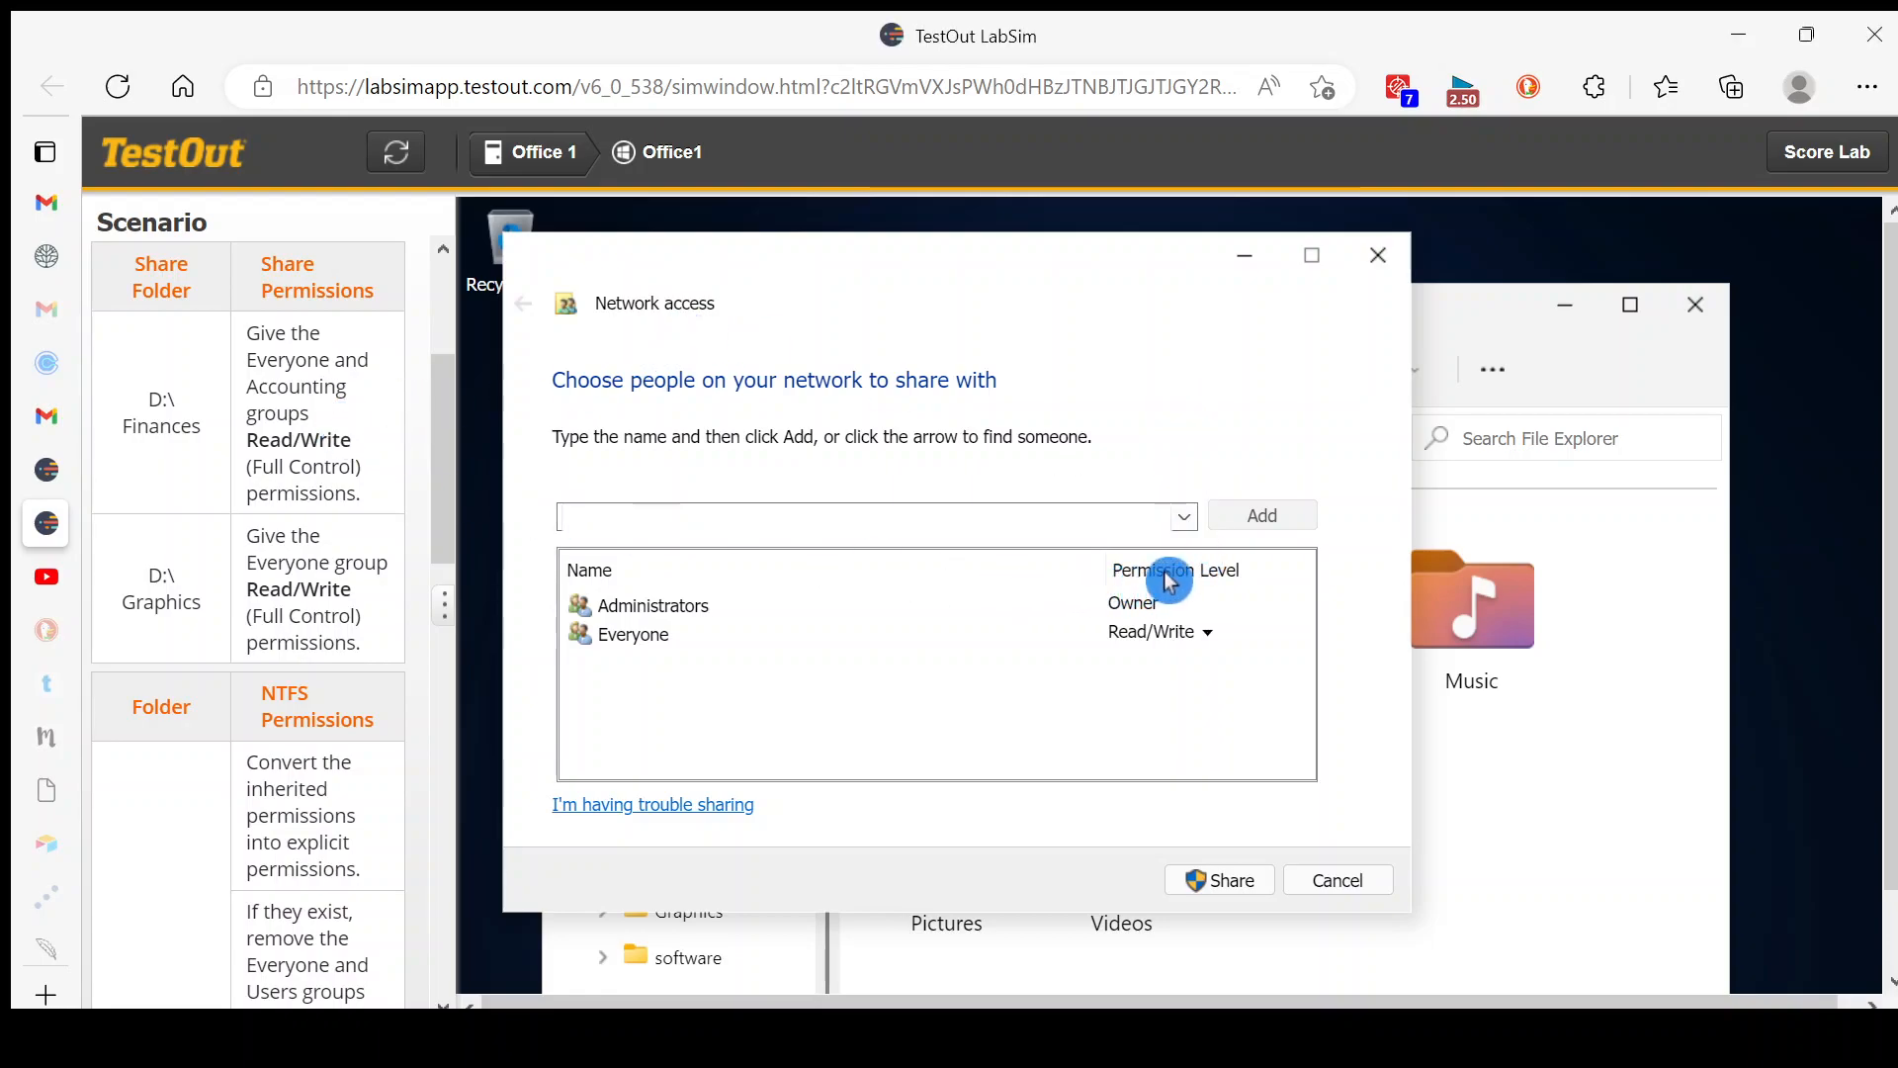
Step: Find the Accounting group in CorpNet.local, check its name, and add it to the Finances share
{"action": "left_click", "coordinate": [1186, 525]}
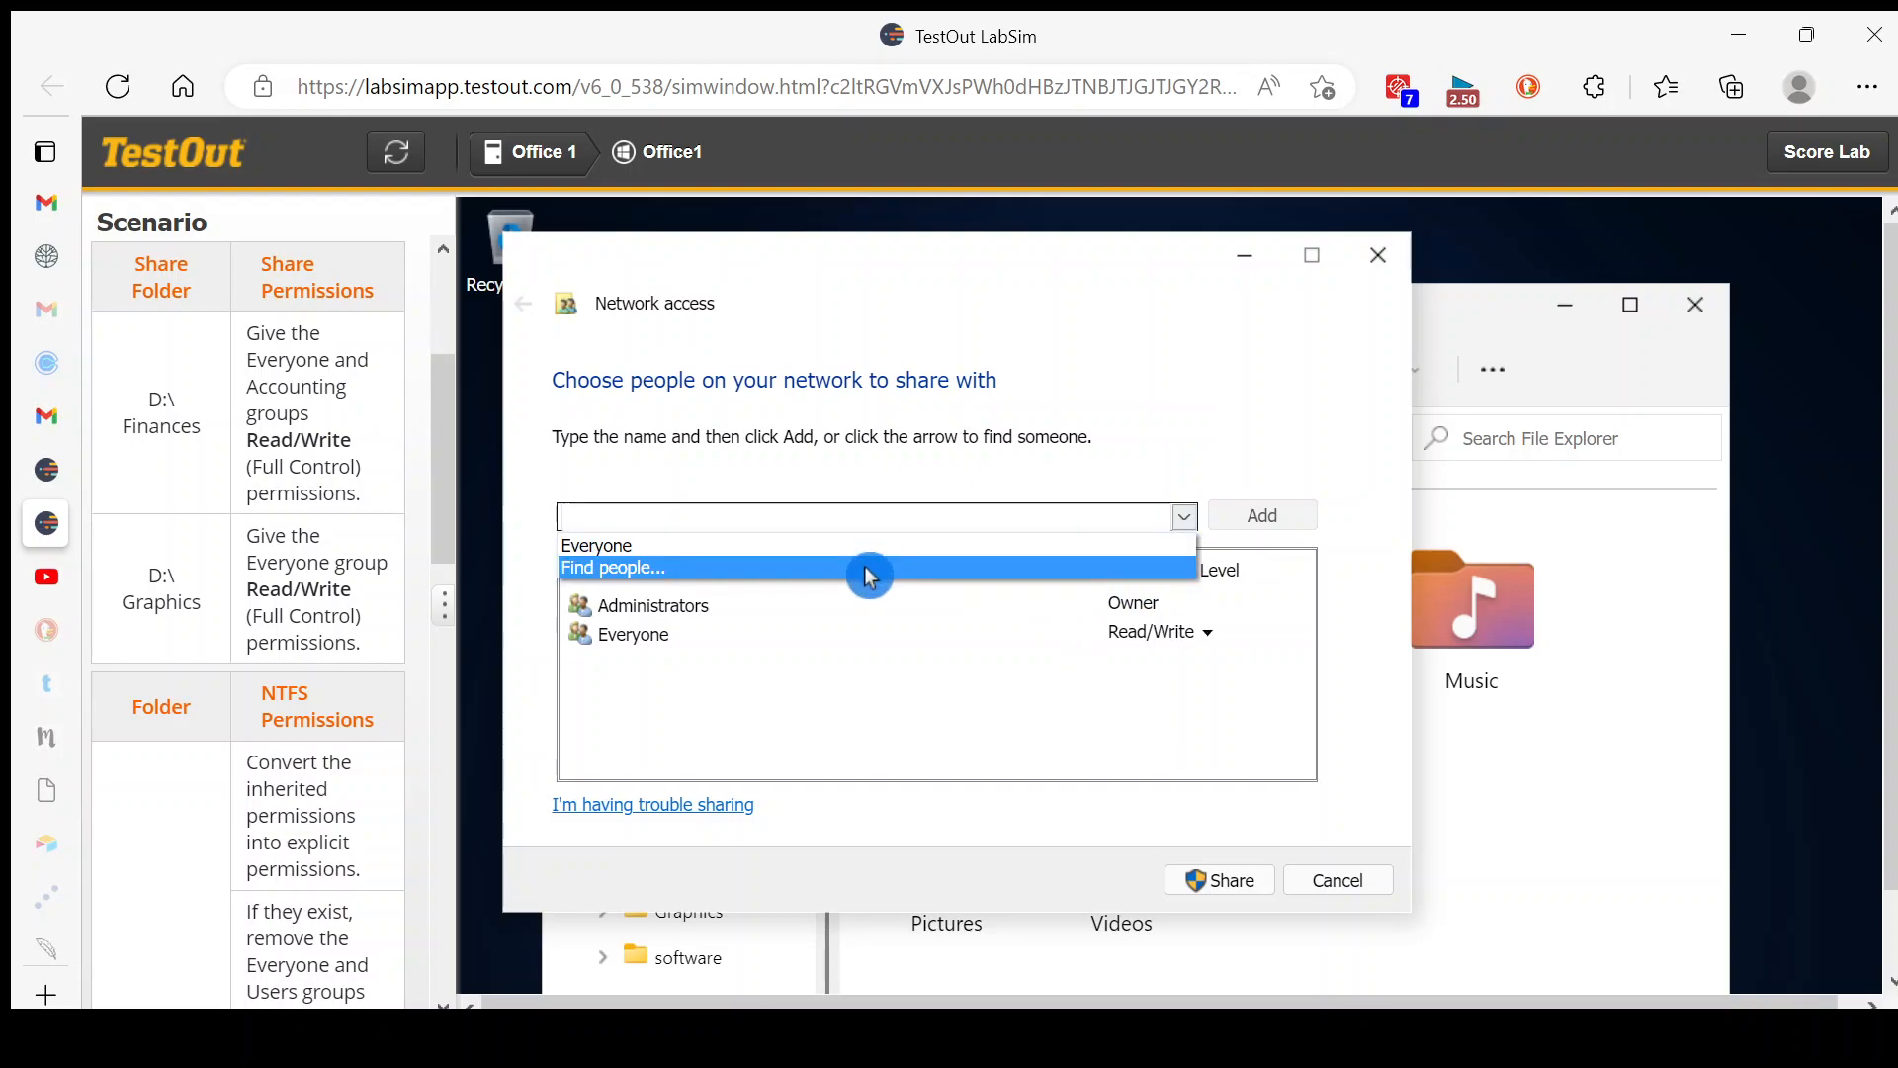
{"action": "left_click", "coordinate": [869, 570]}
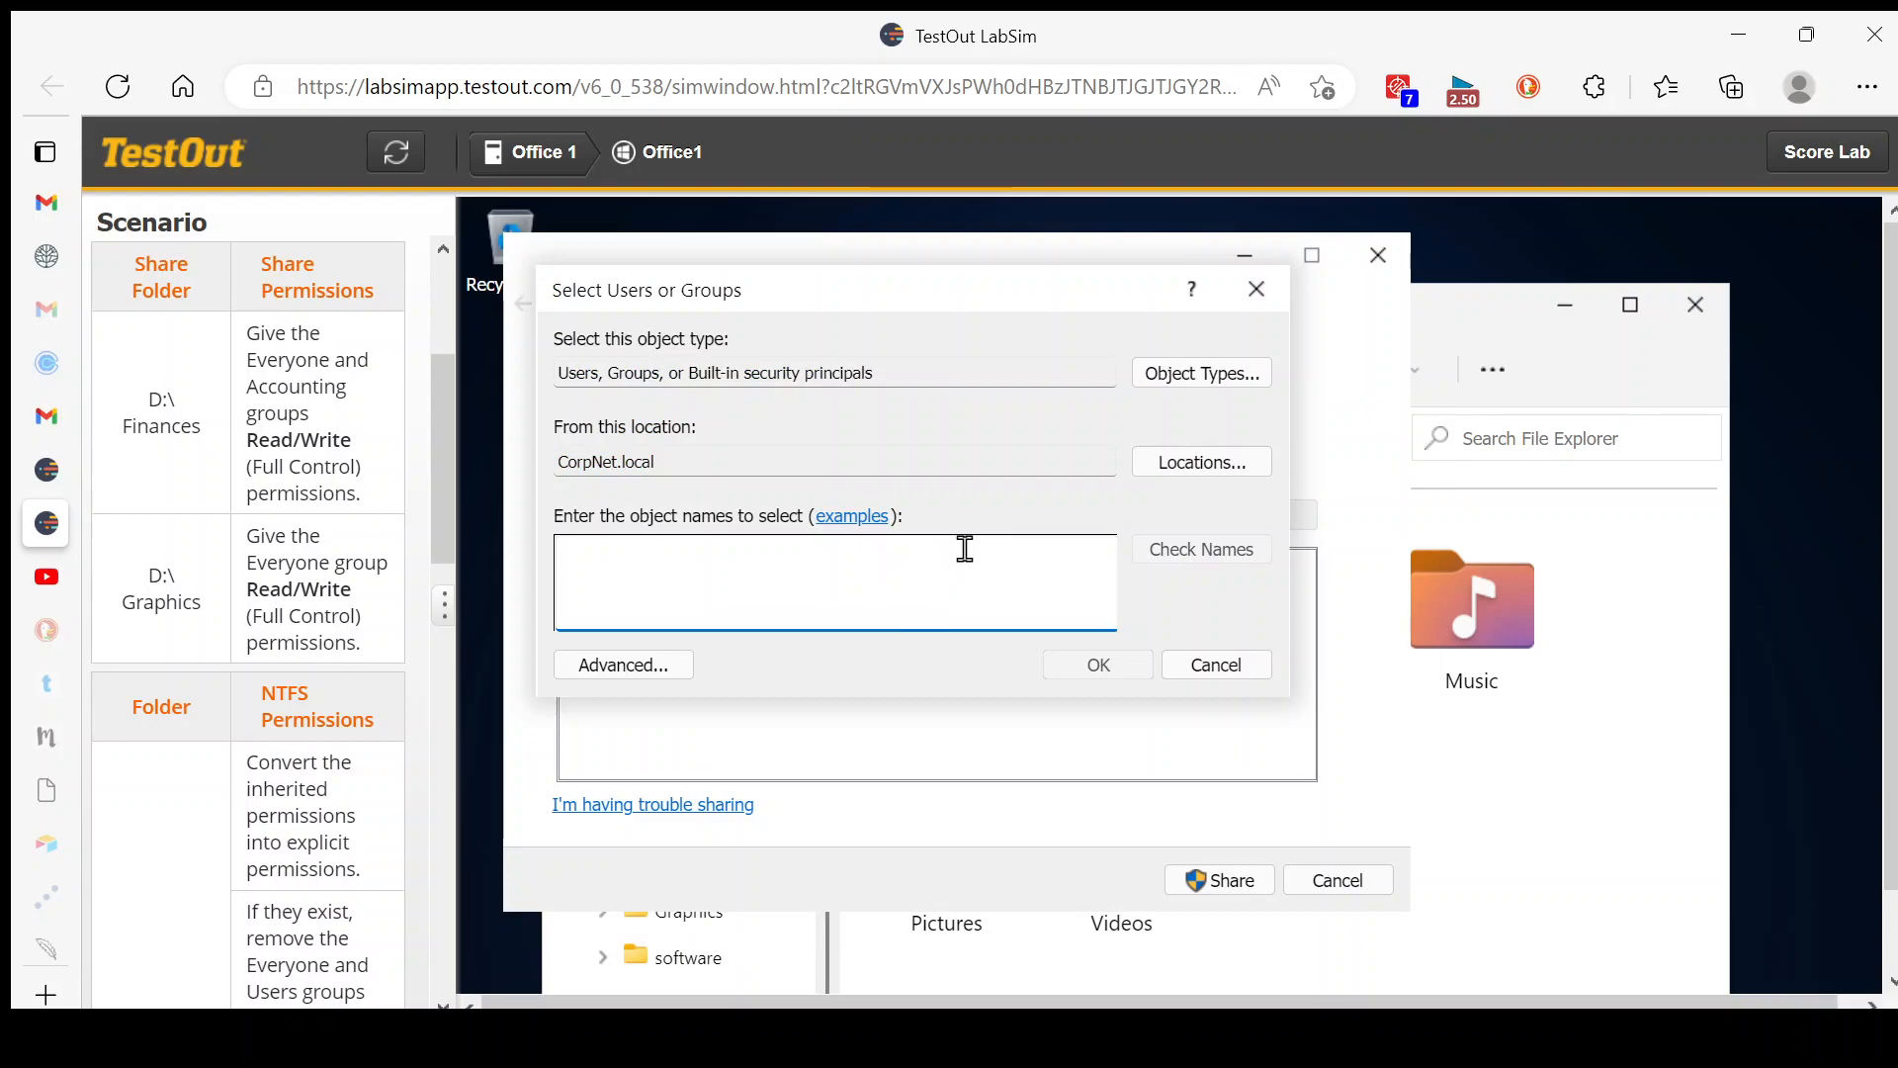
{"action": "type", "text": "Accounting"}
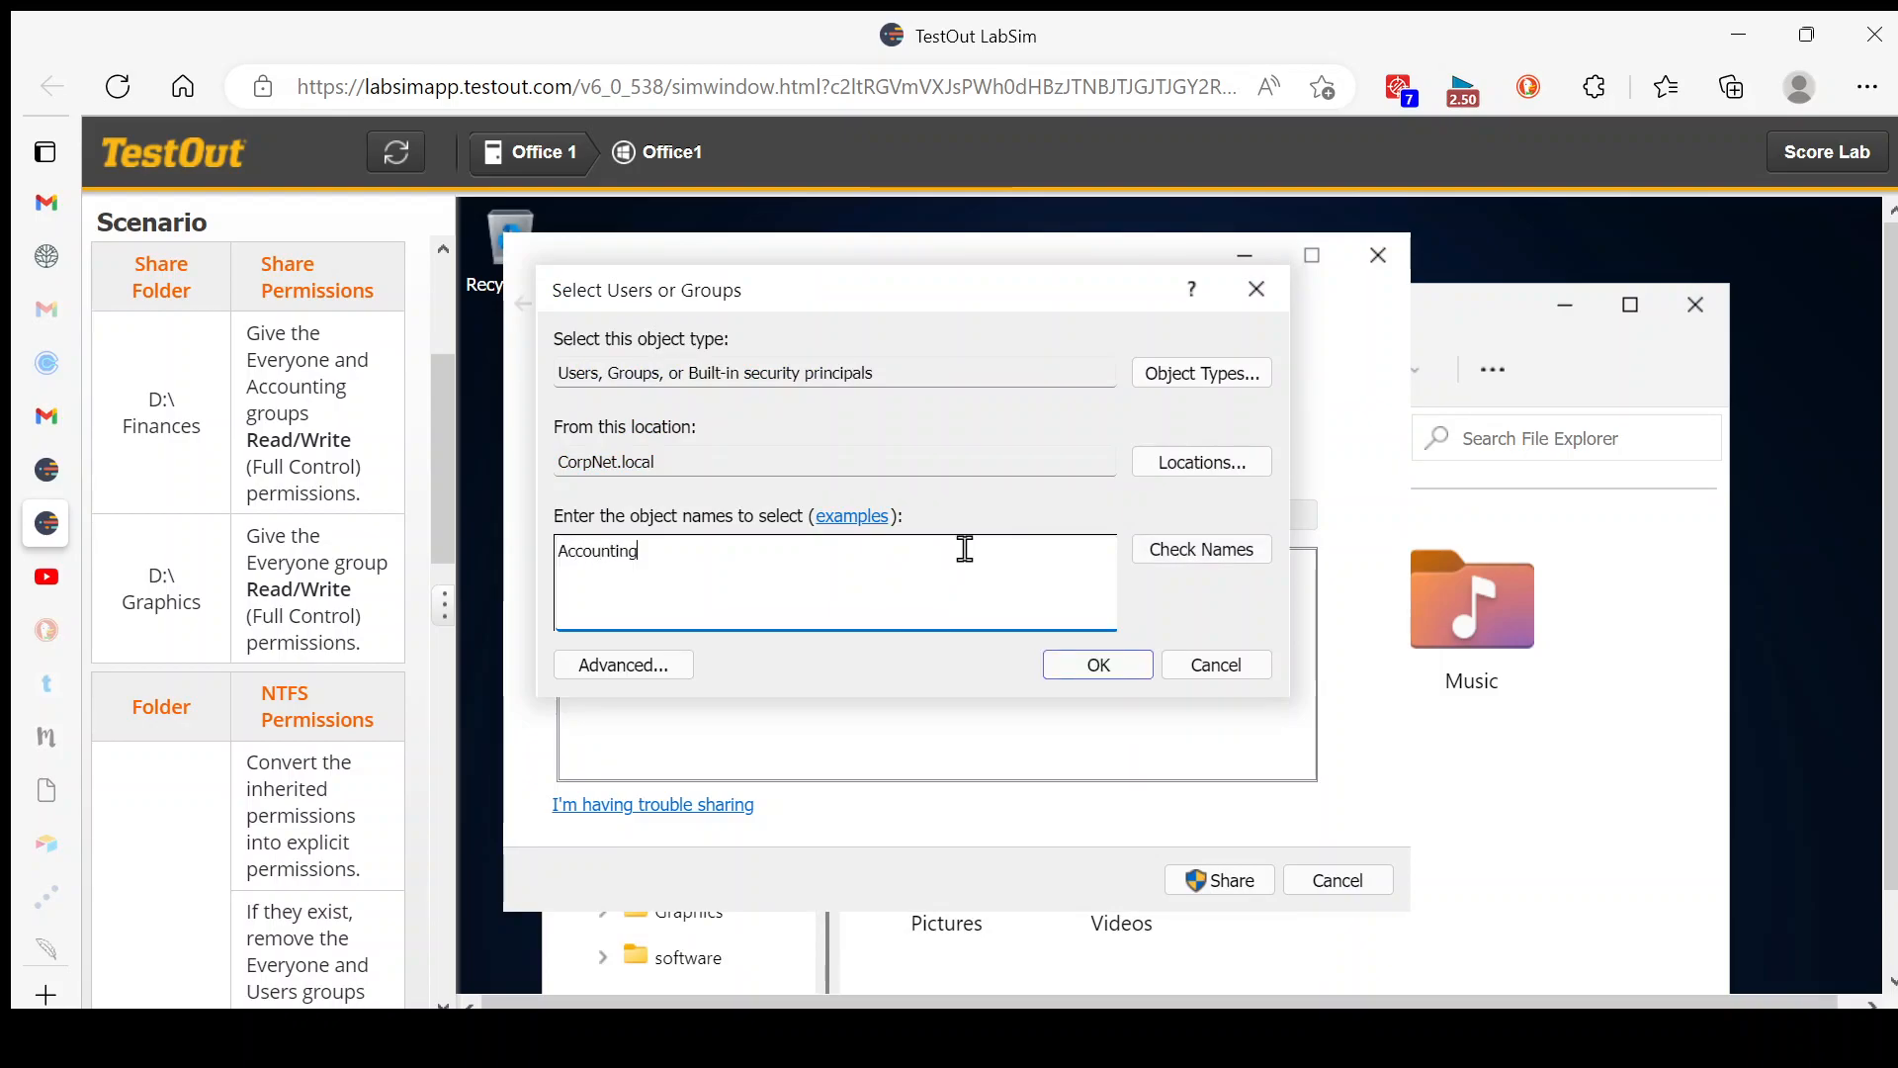
{"action": "left_click", "coordinate": [1265, 565]}
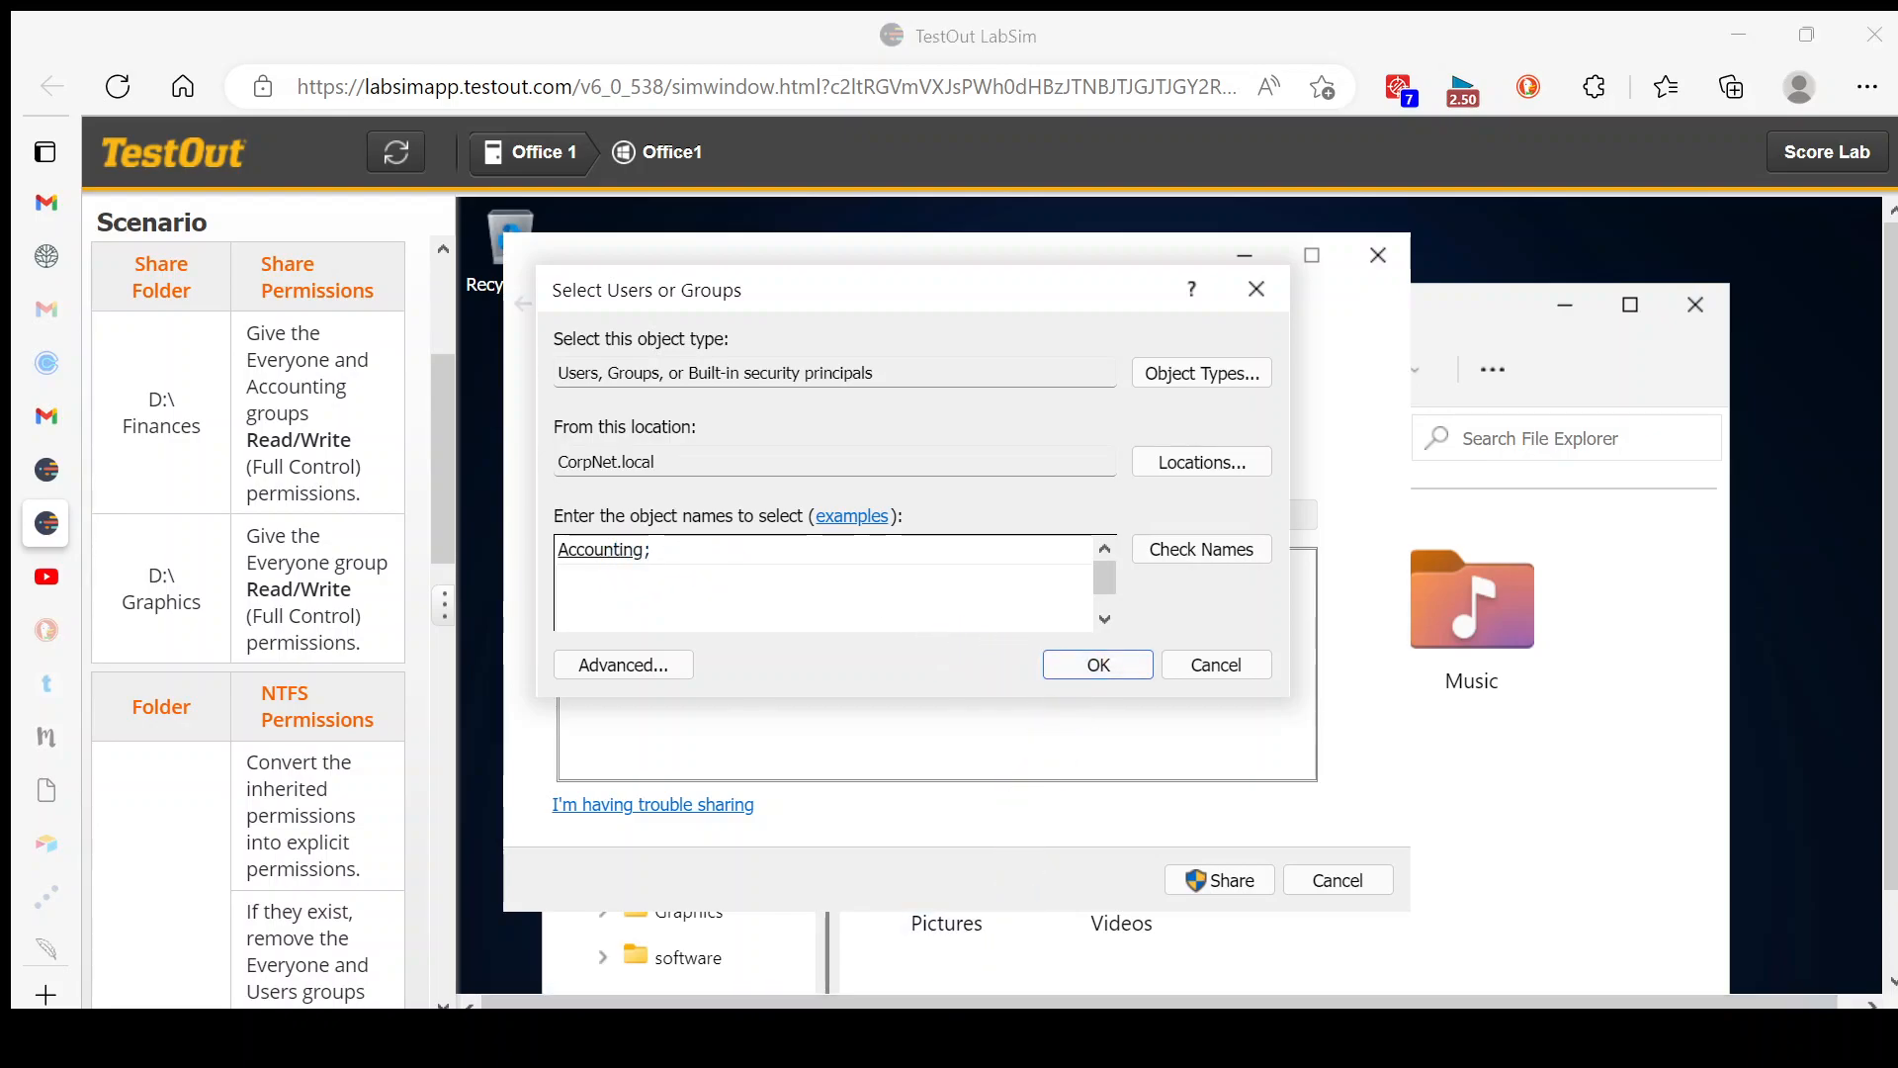
{"action": "left_click", "coordinate": [1098, 664]}
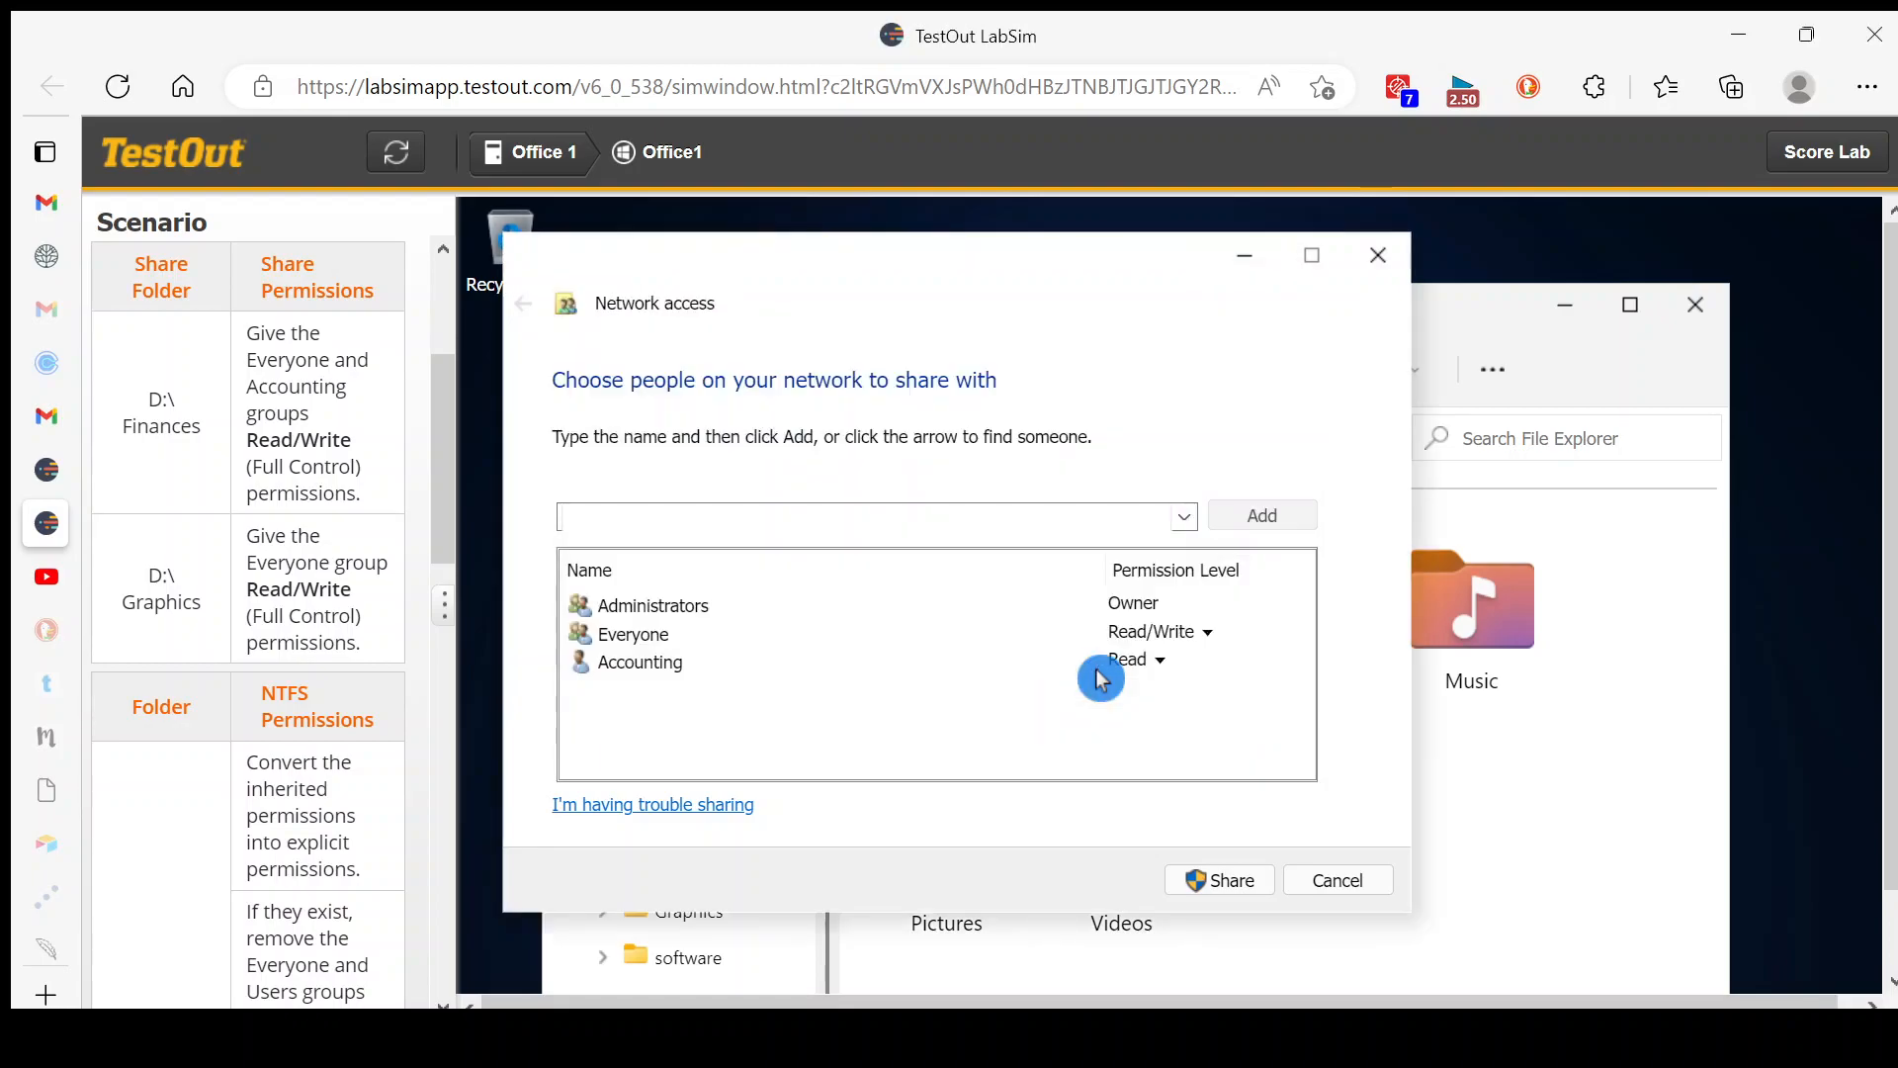
Step: Set the Accounting group's permission level to Read/Write and finish sharing the Finances folder
{"action": "left_click", "coordinate": [658, 673]}
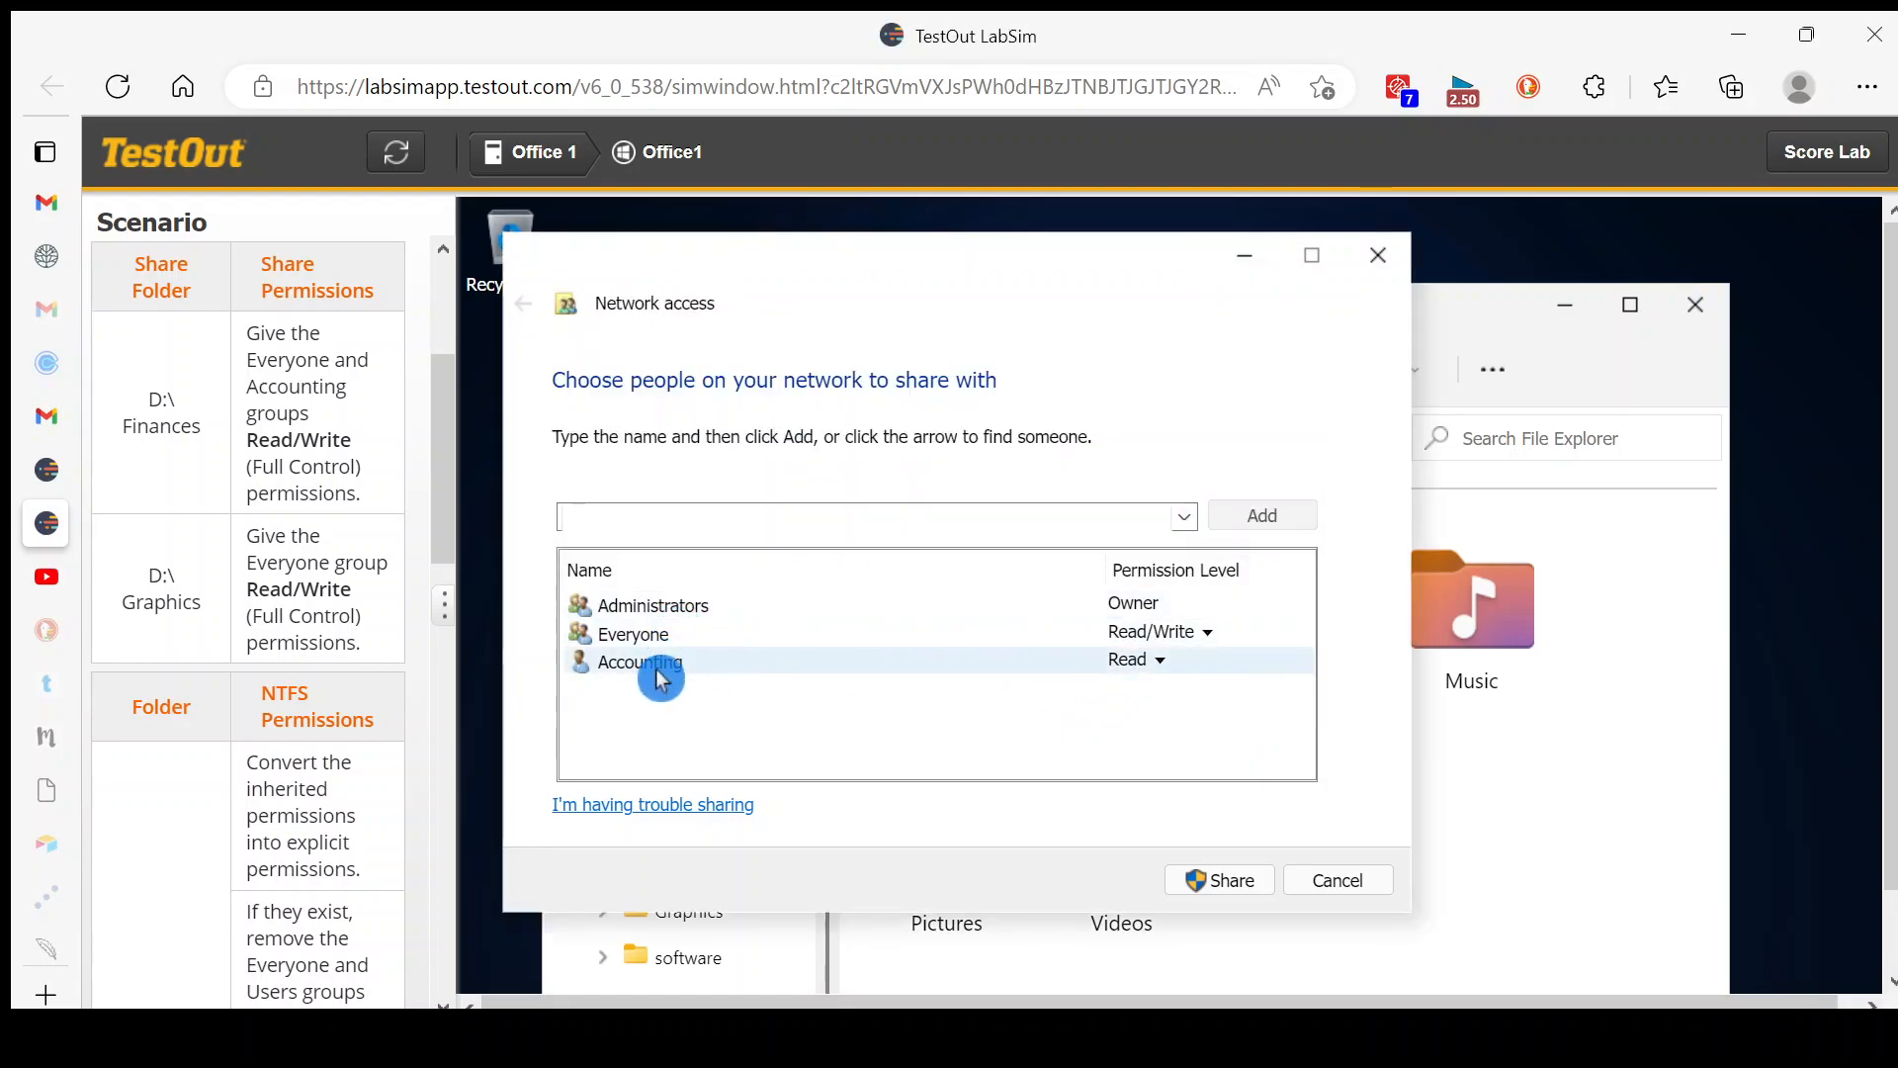
{"action": "left_click", "coordinate": [1165, 669]}
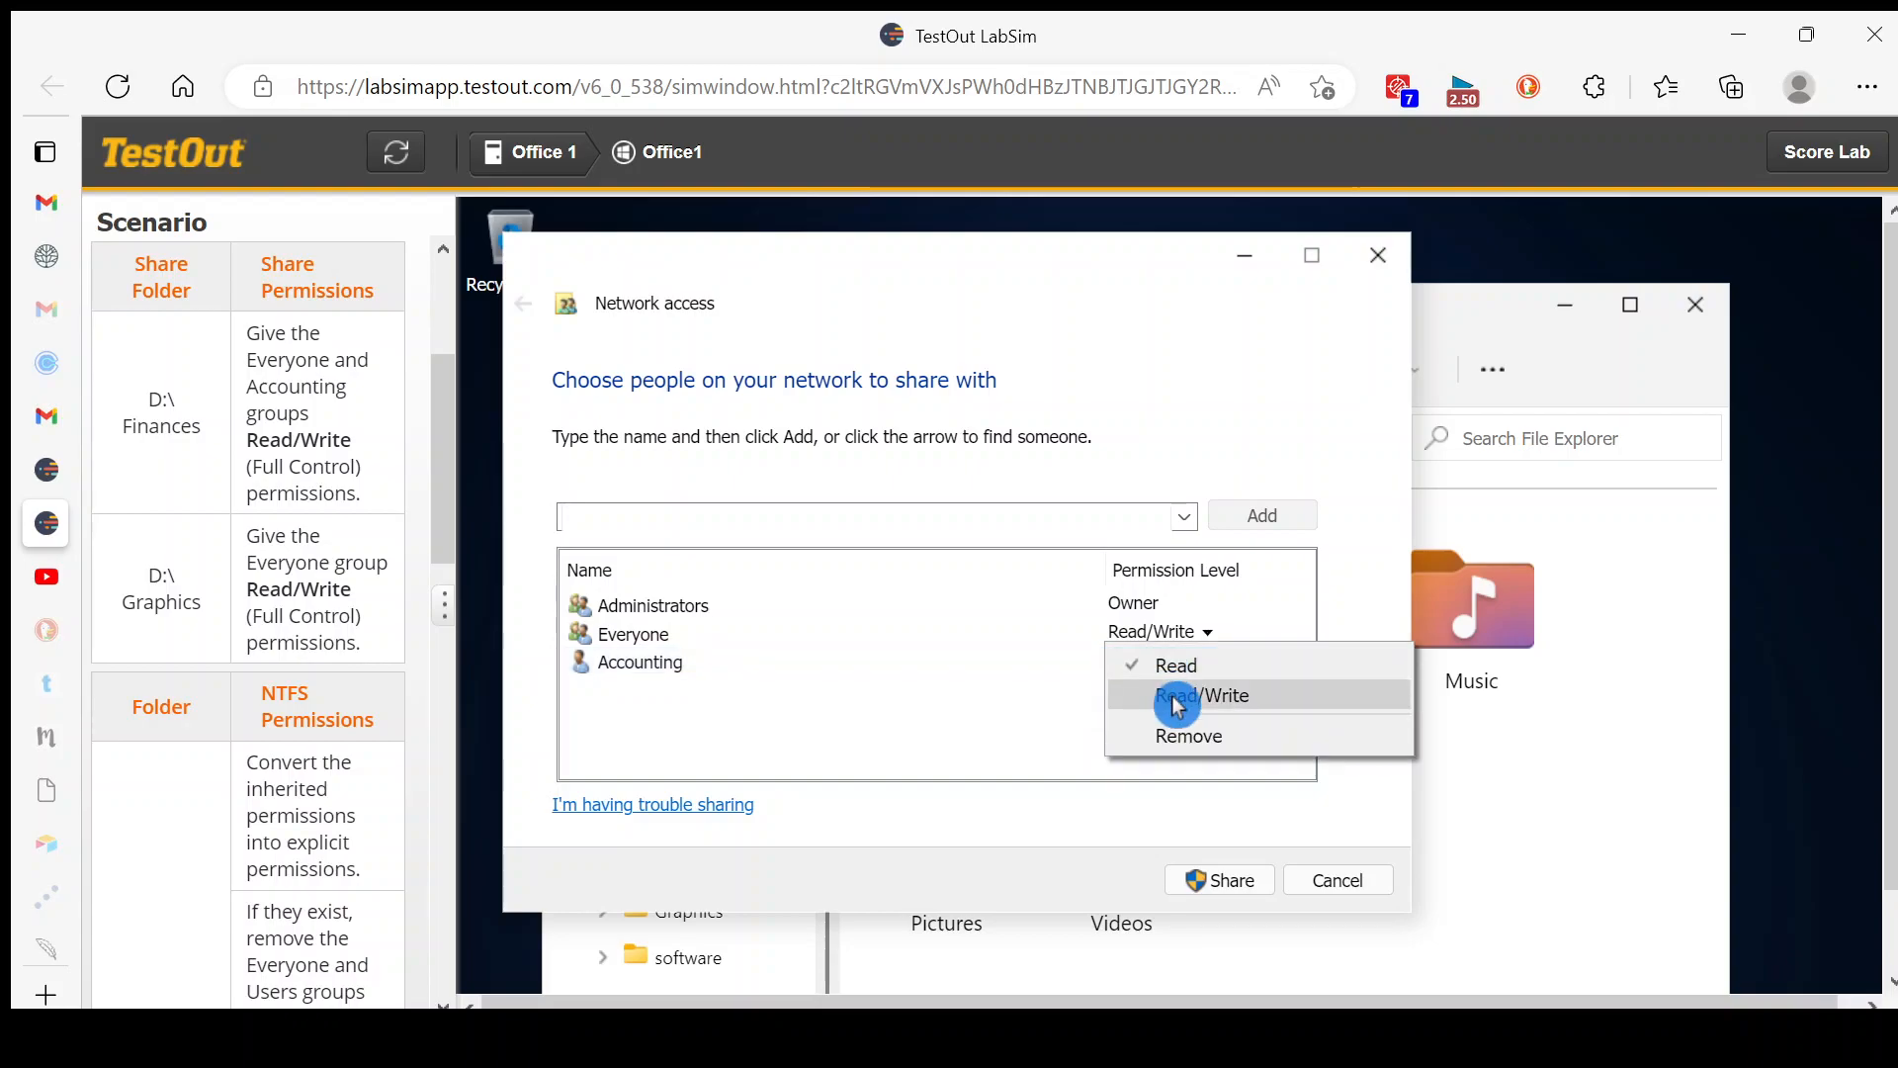
{"action": "left_click", "coordinate": [1177, 697]}
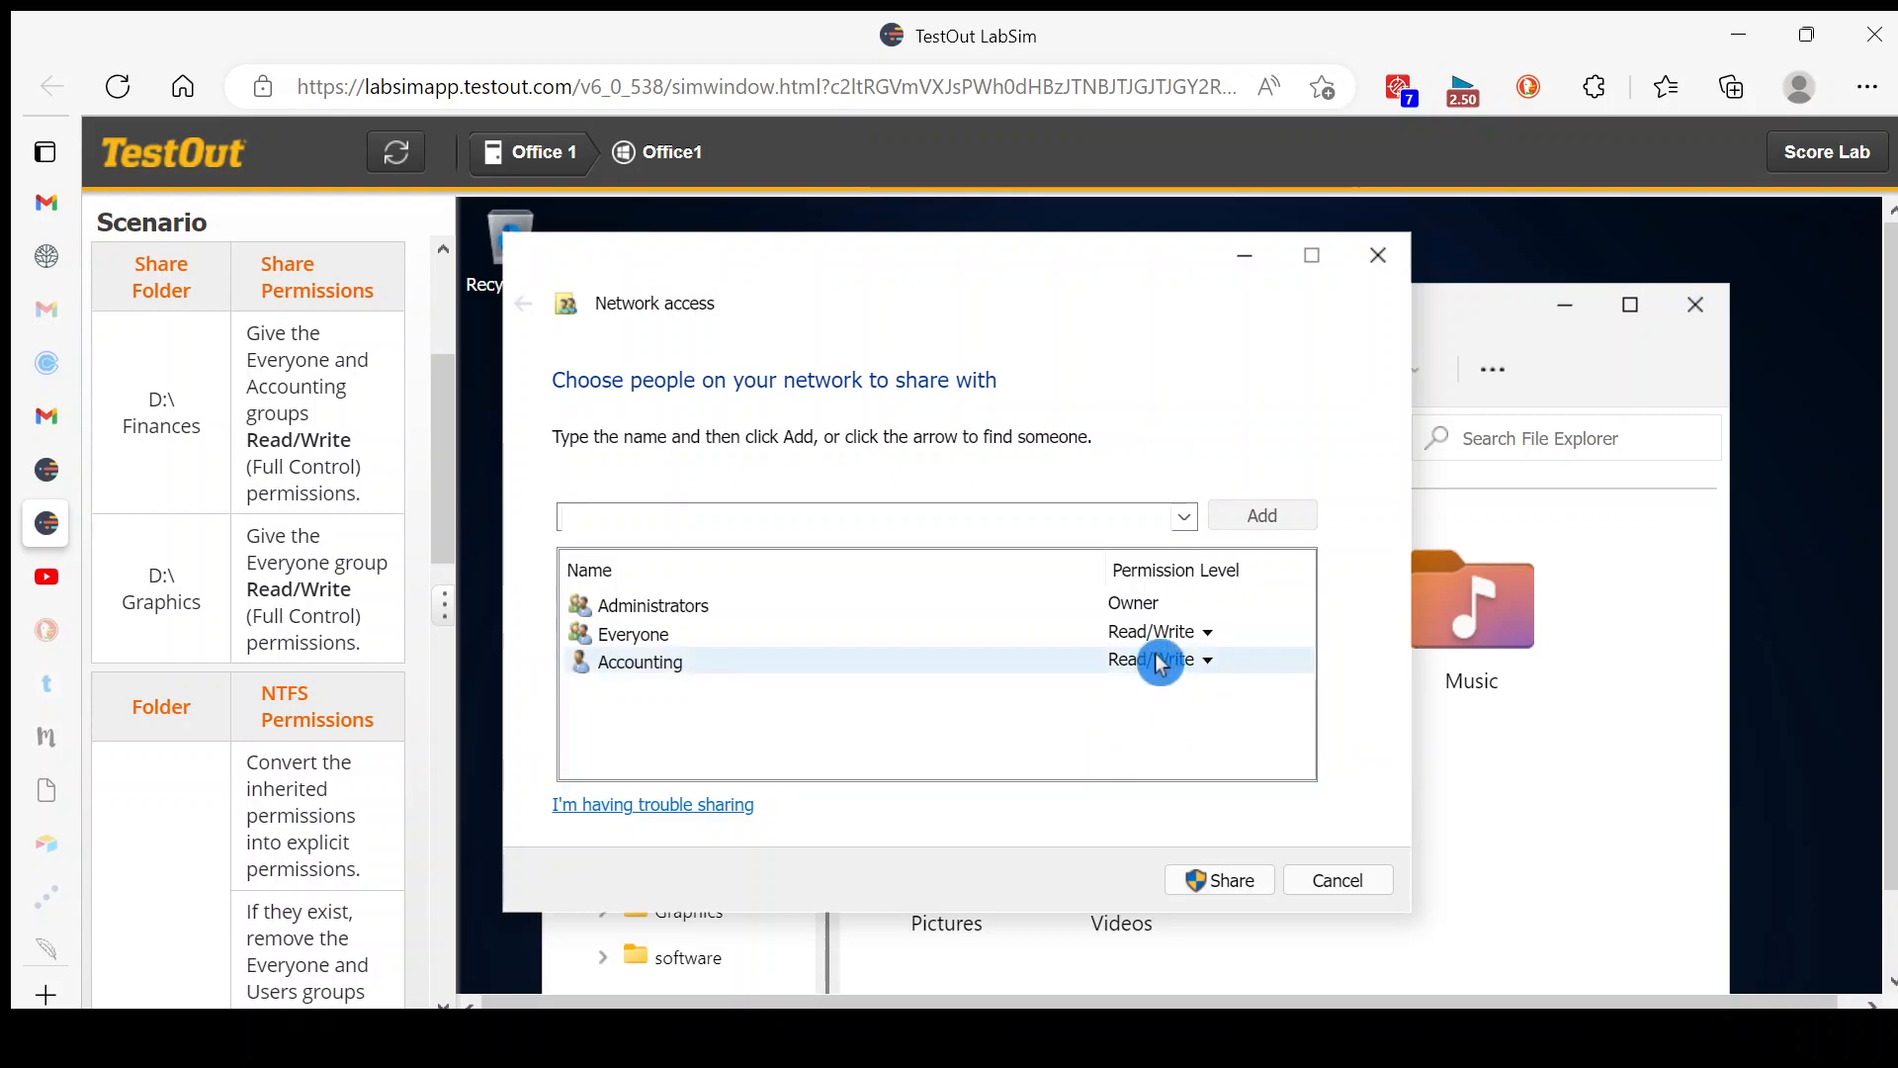
{"action": "left_click", "coordinate": [1097, 699]}
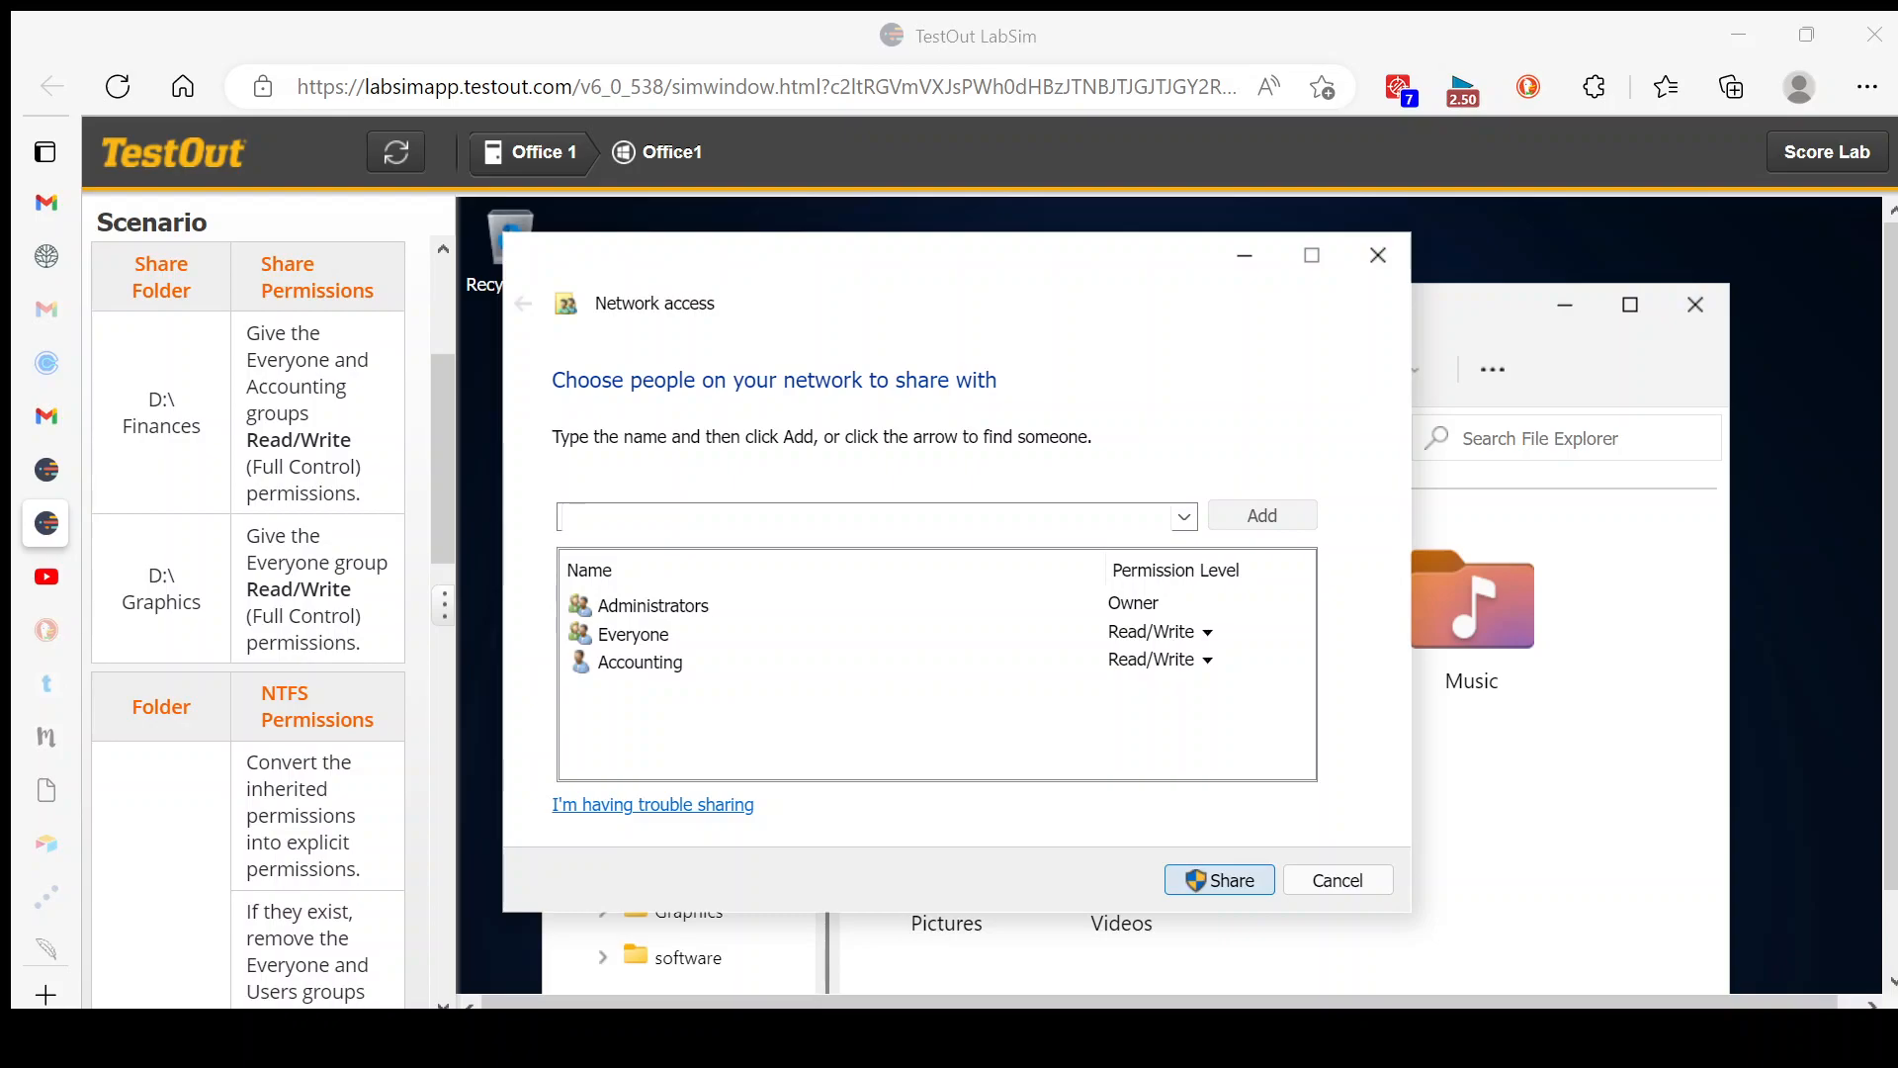
{"action": "left_click", "coordinate": [1248, 883]}
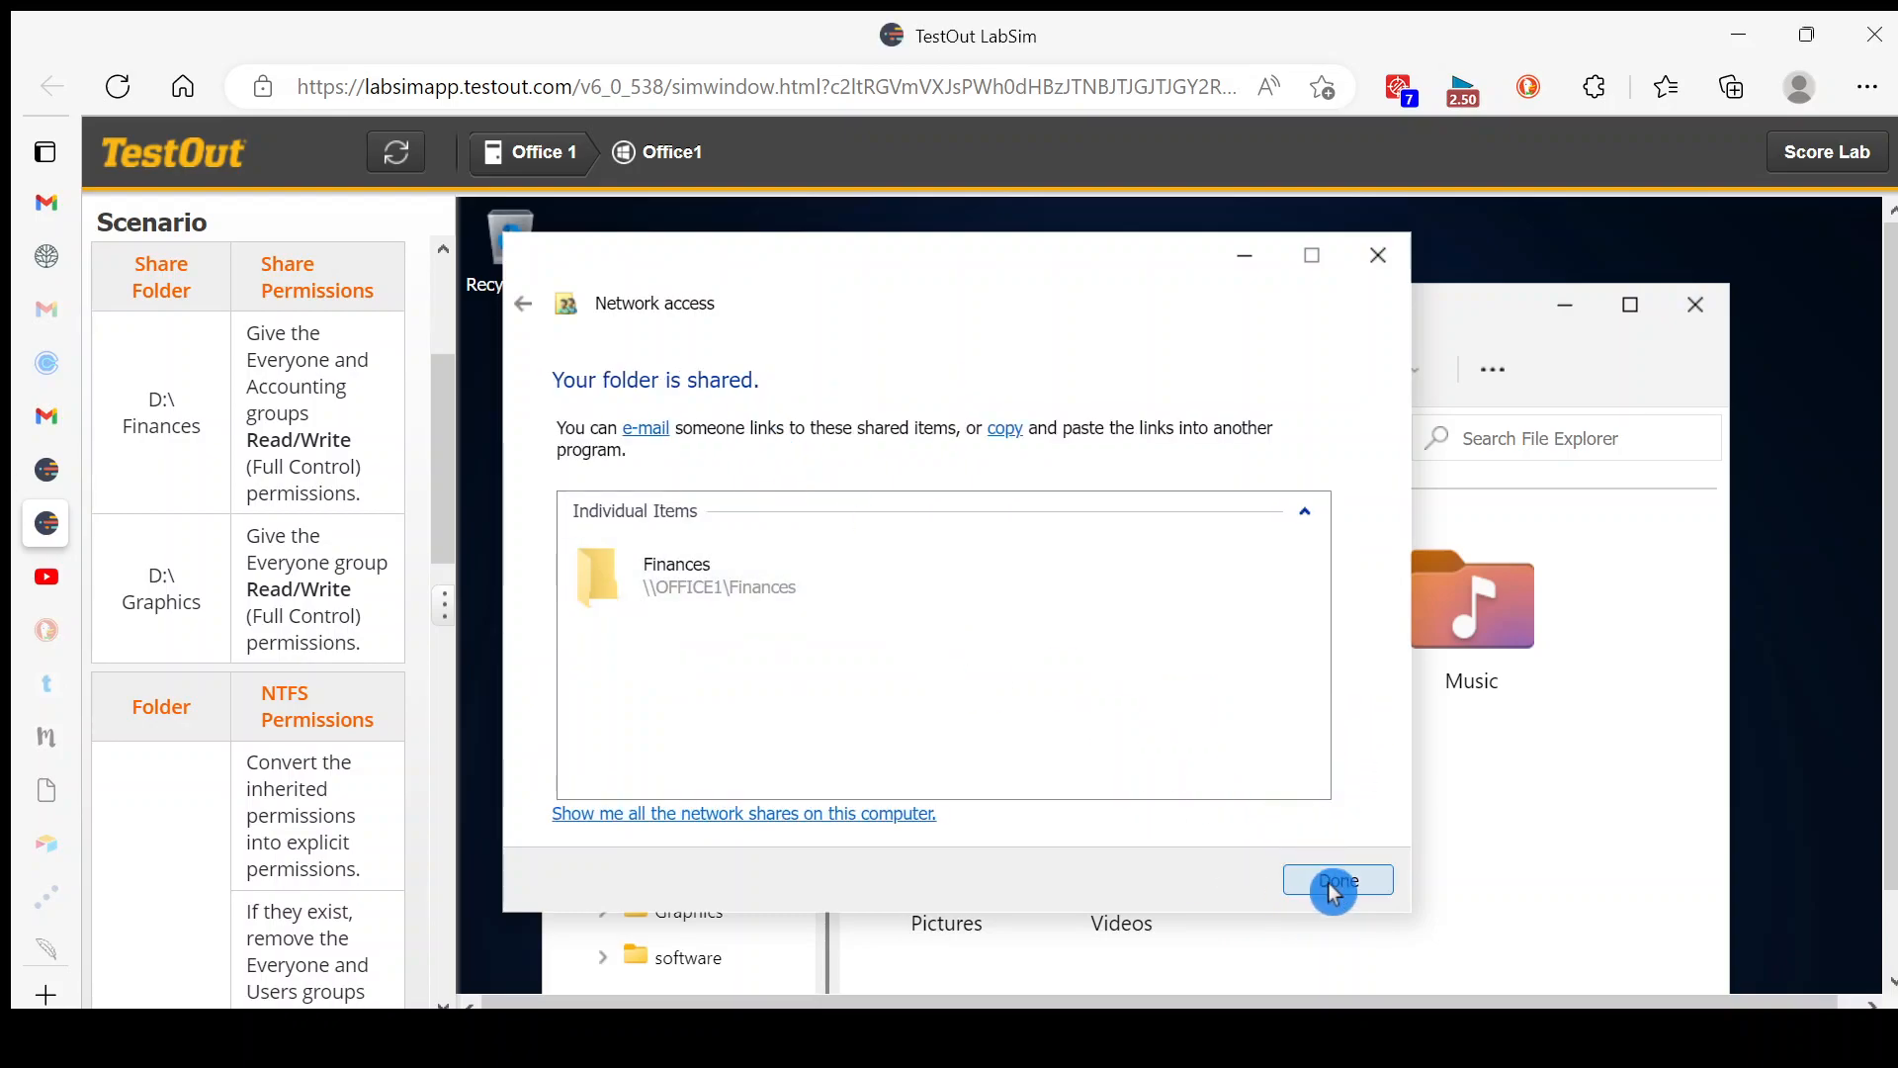
{"action": "left_click", "coordinate": [1334, 885]}
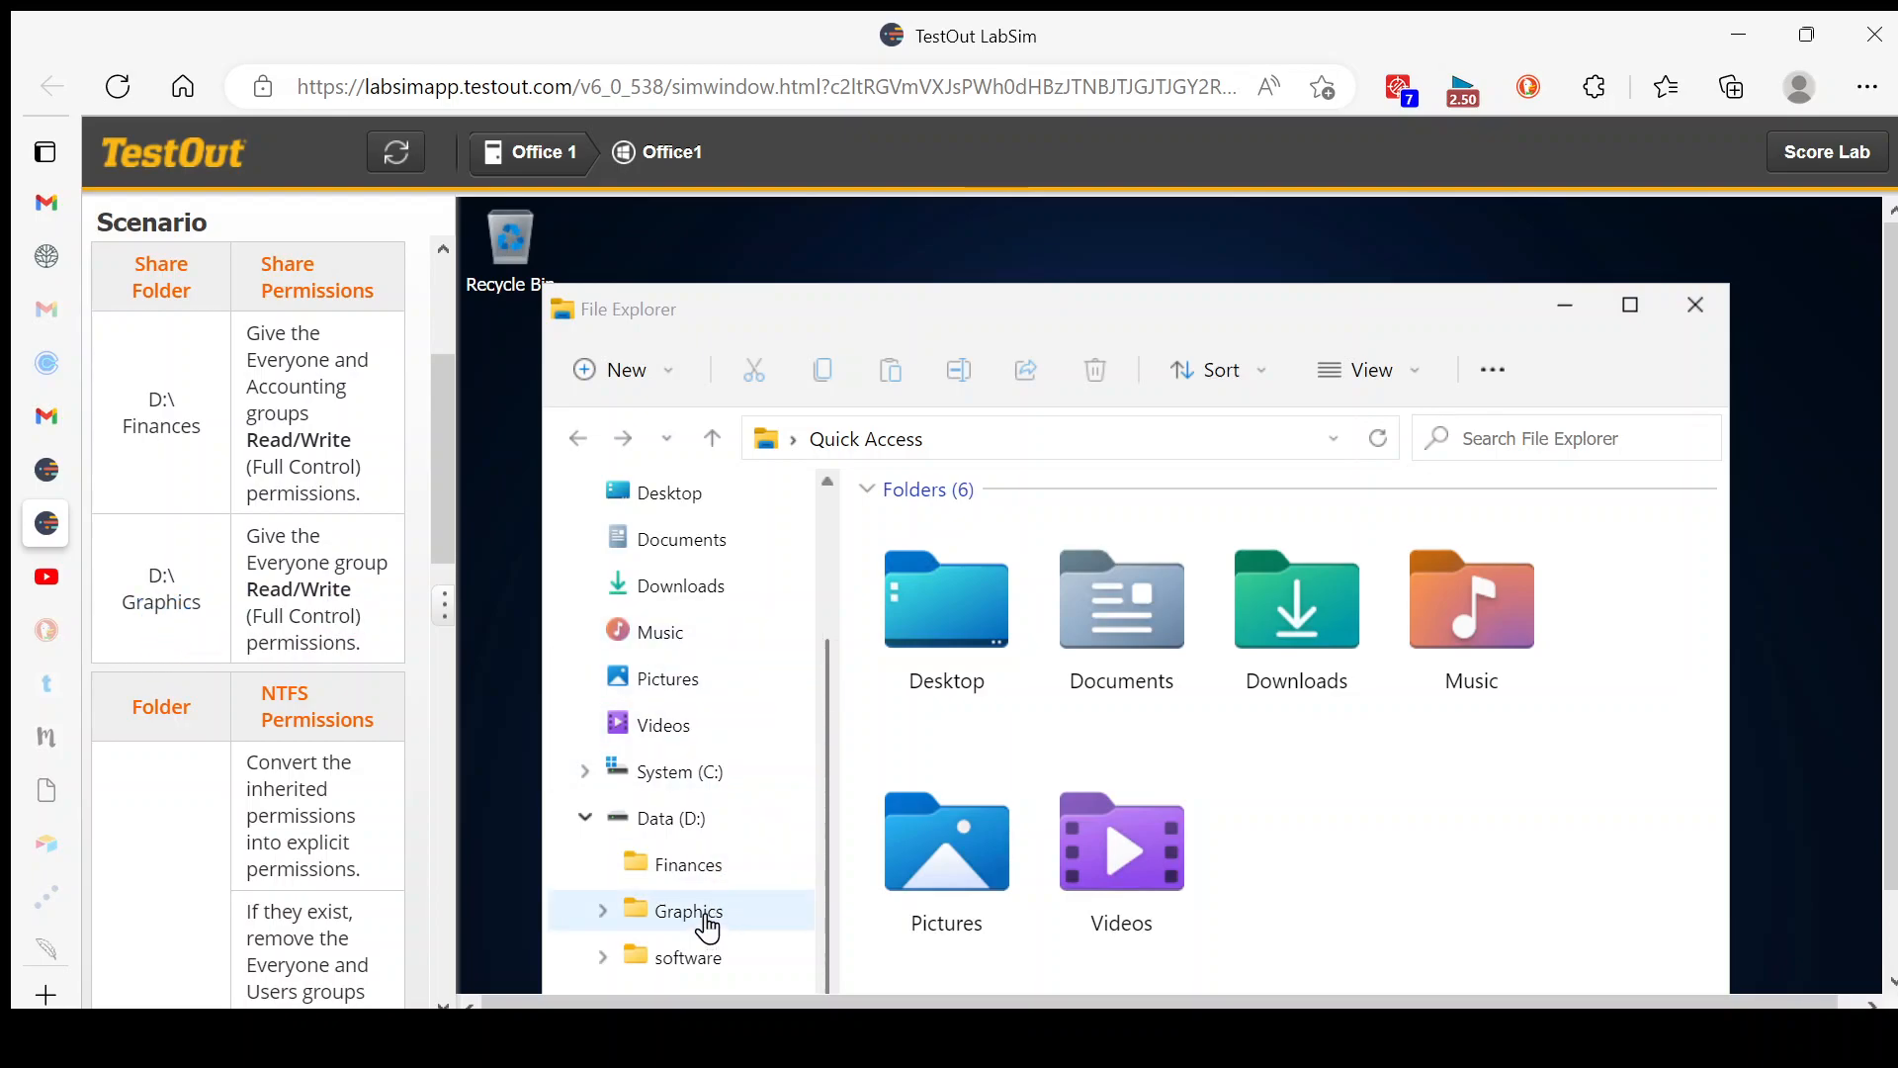
Step: Open the network access settings for sharing the D:\Graphics folder with specific people
{"action": "right_click", "coordinate": [744, 928]}
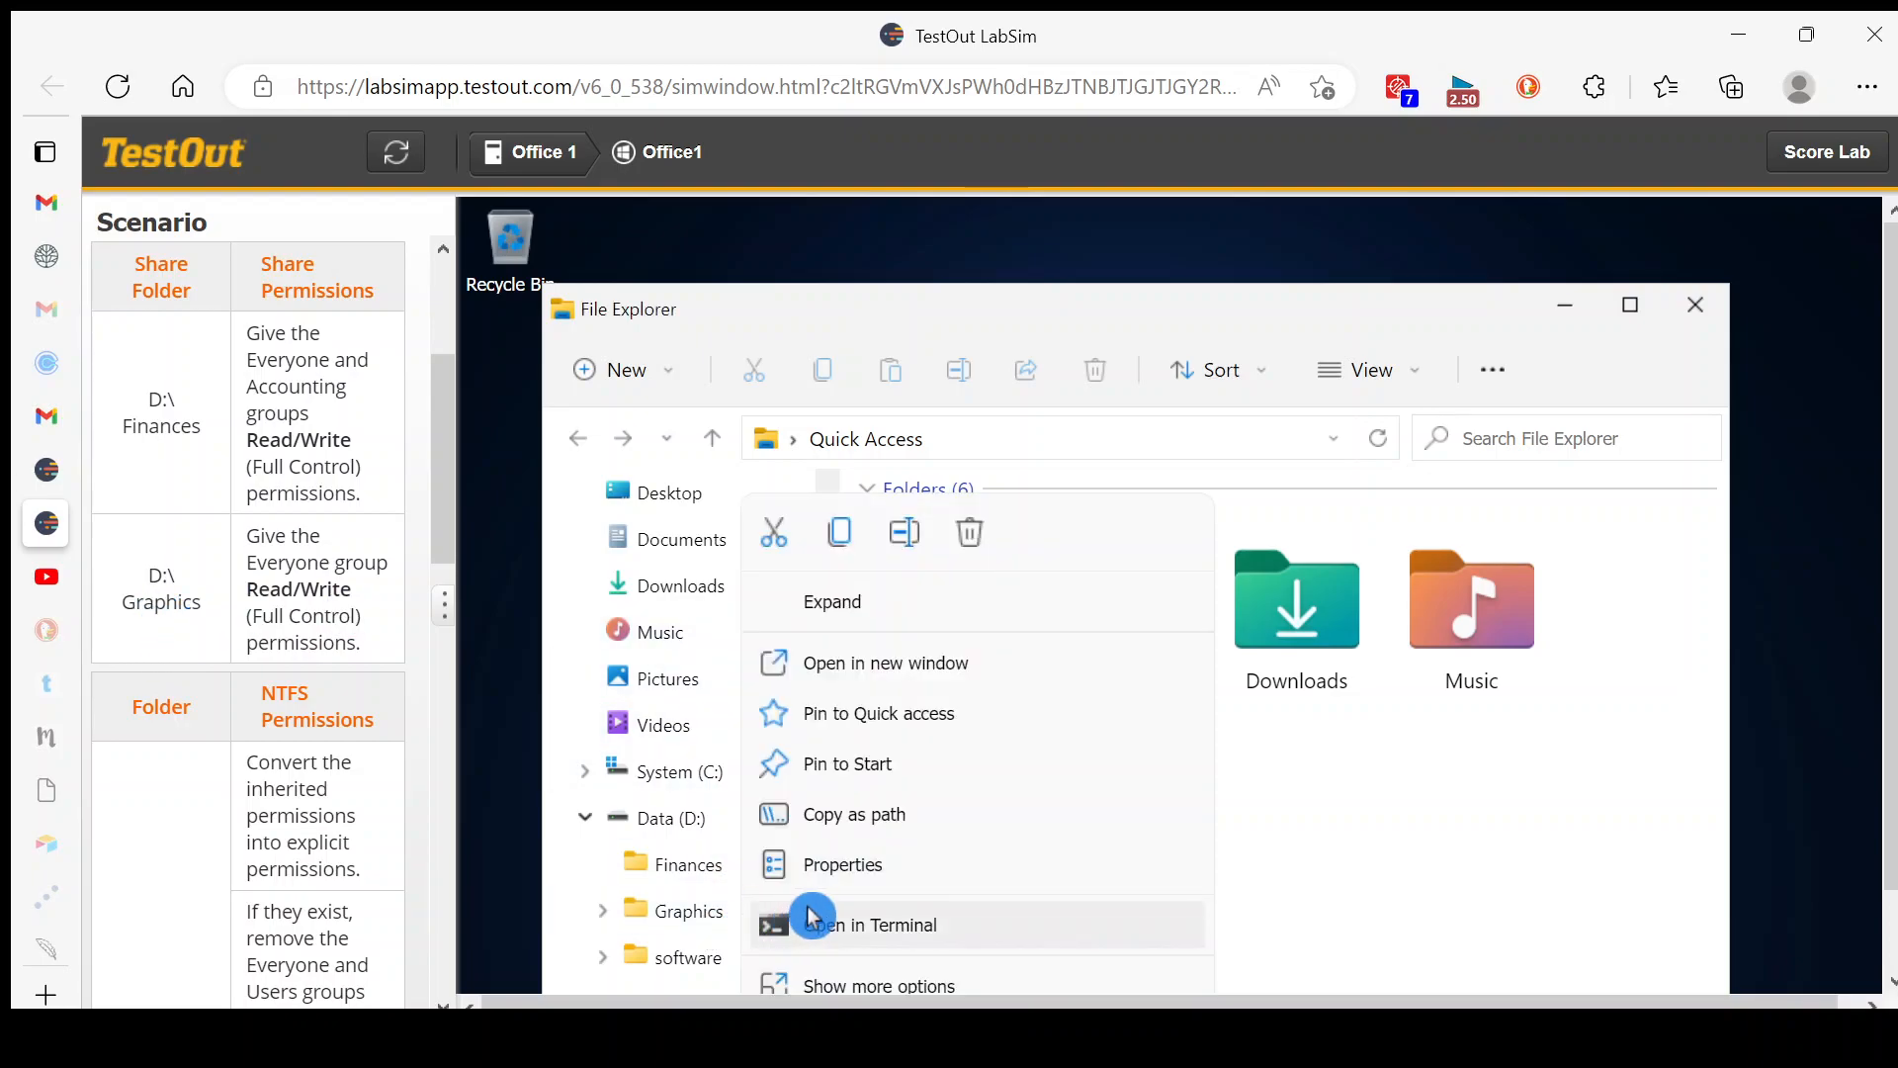
{"action": "left_click", "coordinate": [920, 994]}
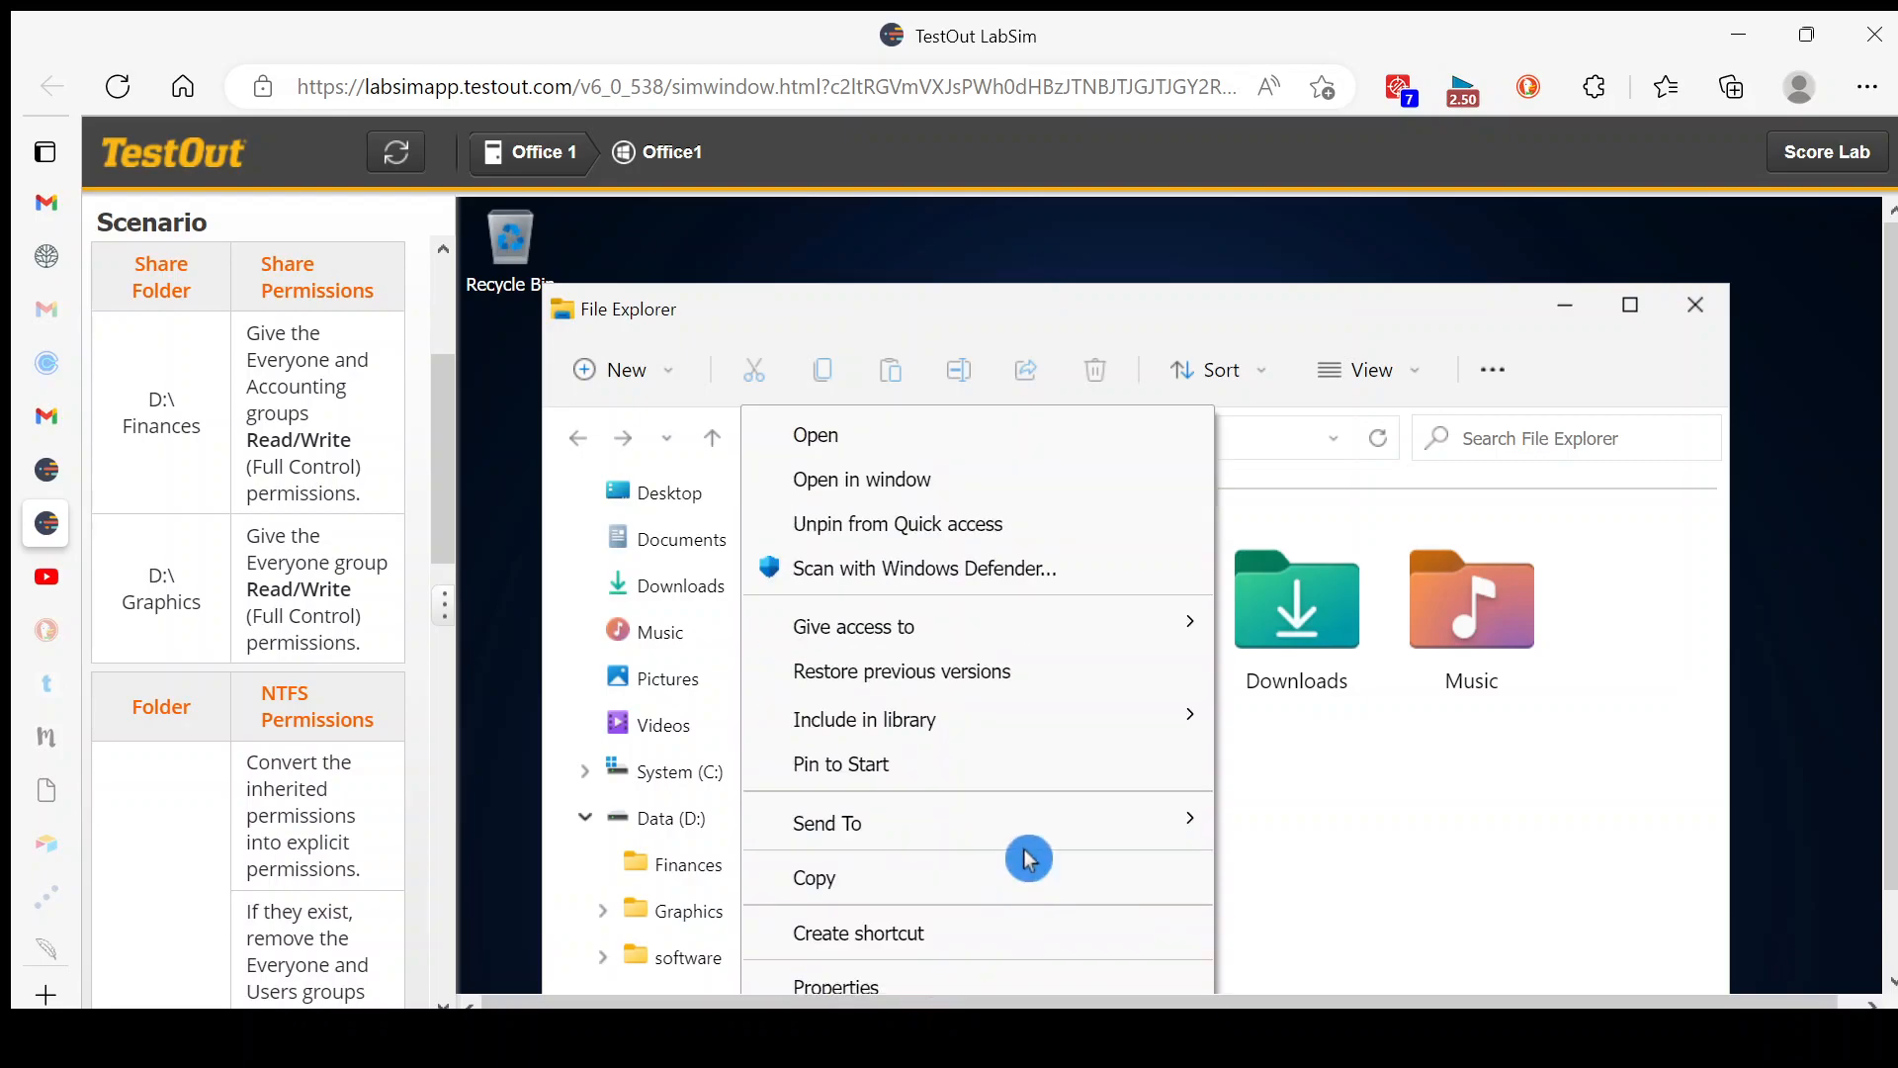
{"action": "mouse_move", "coordinate": [1048, 839]}
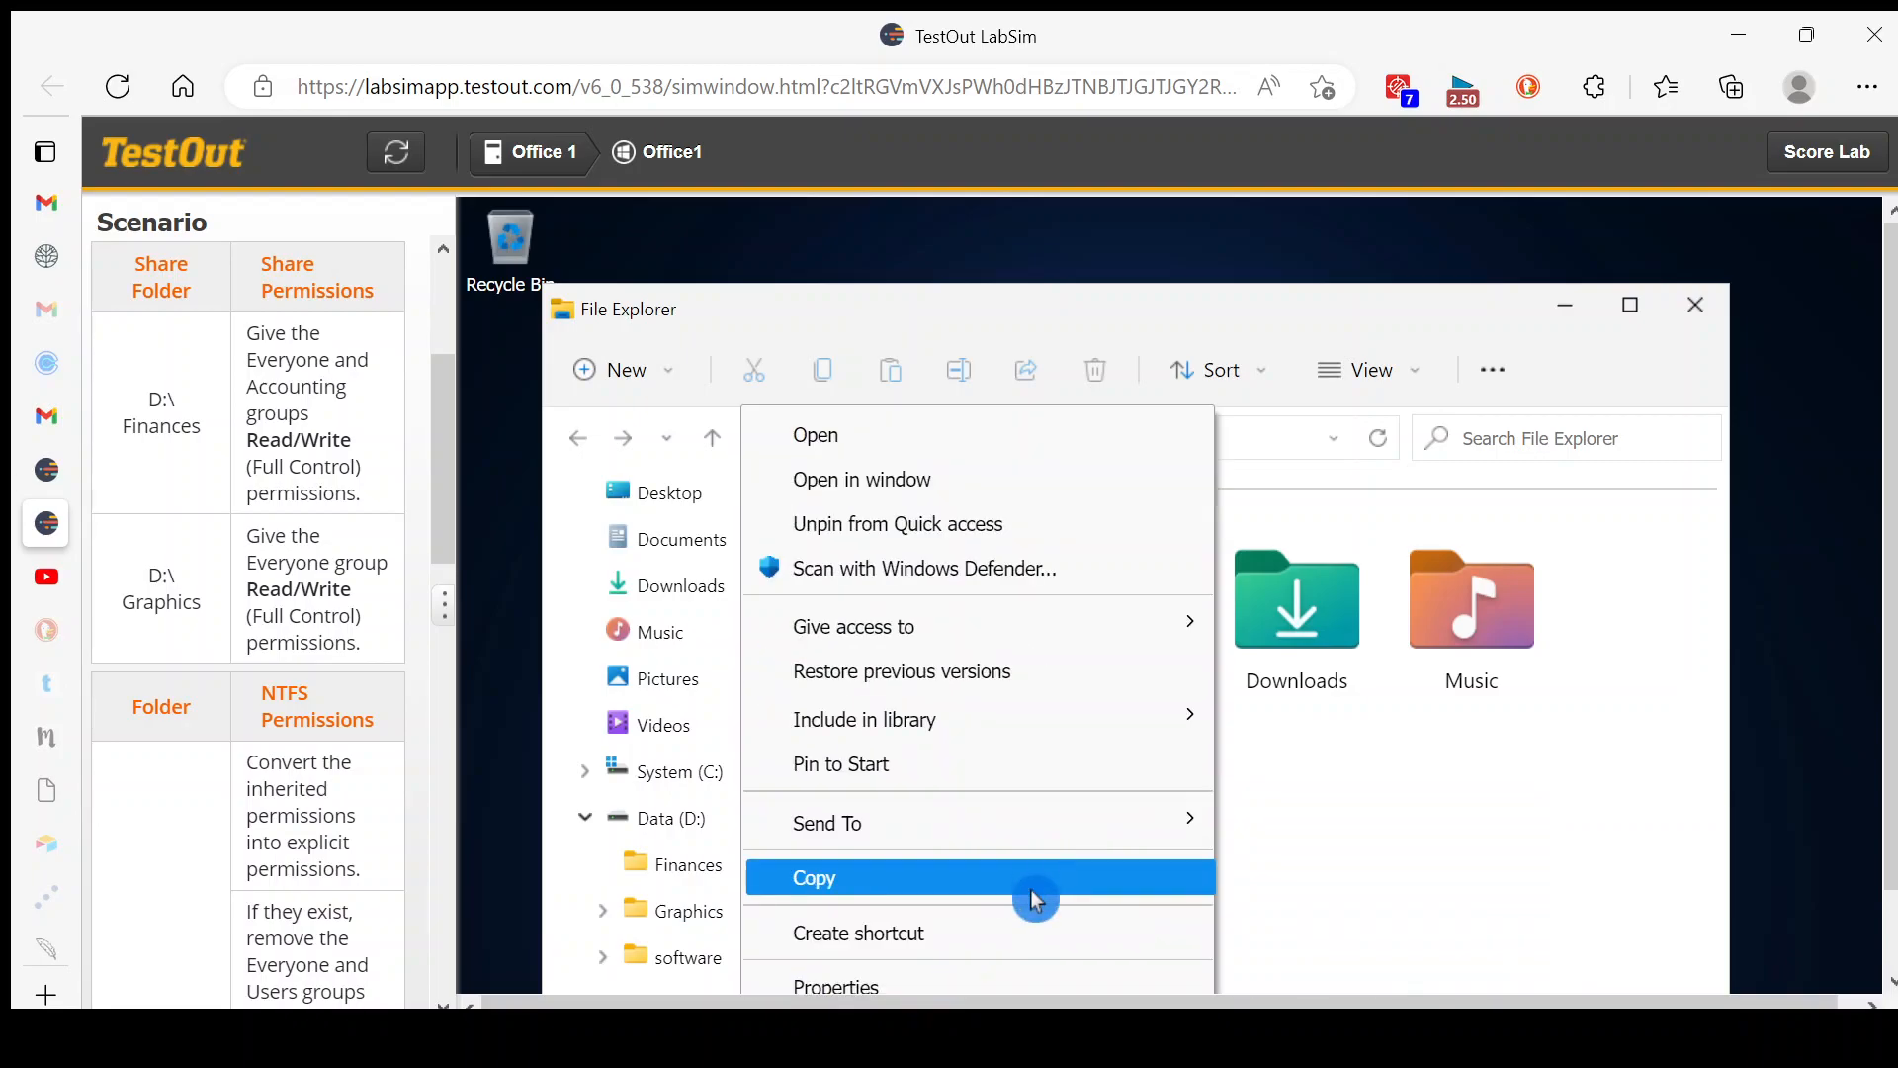
{"action": "mouse_move", "coordinate": [1016, 638]}
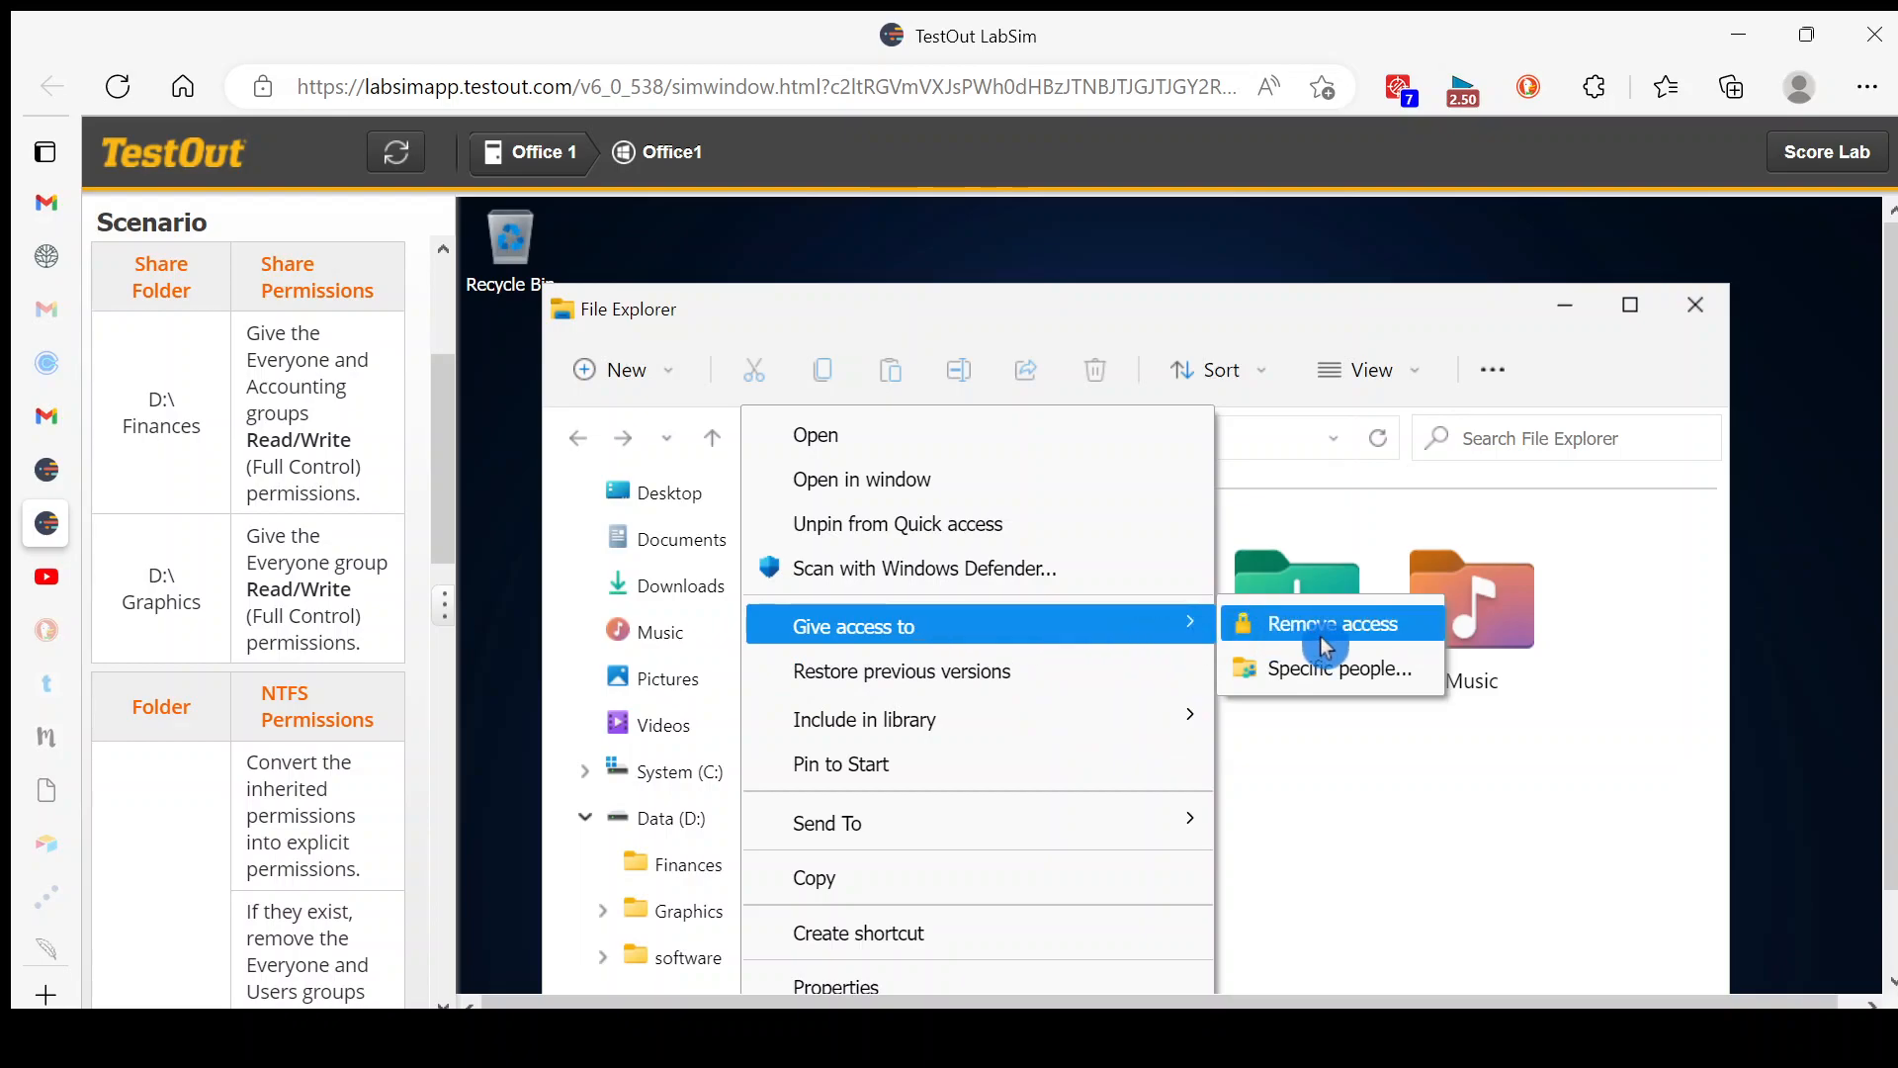
{"action": "left_click", "coordinate": [1425, 683]}
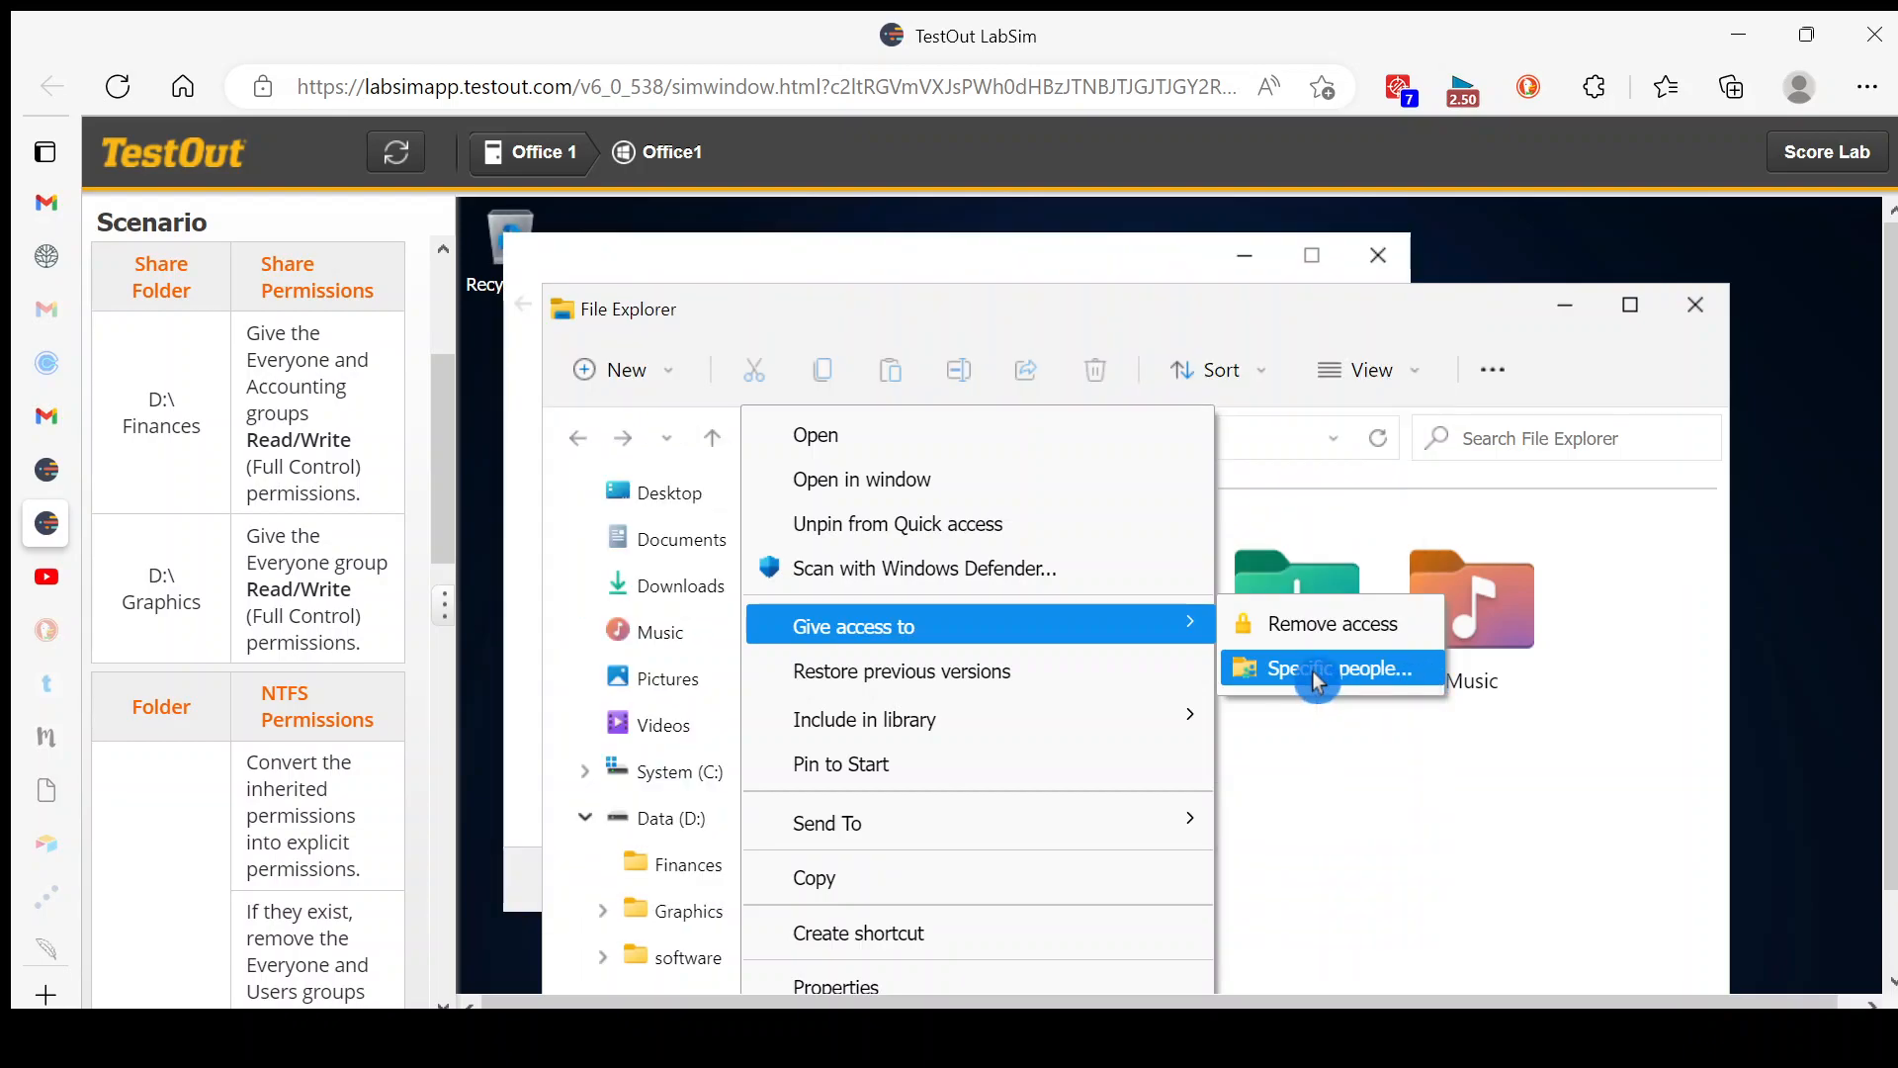
{"action": "left_click", "coordinate": [1315, 669]}
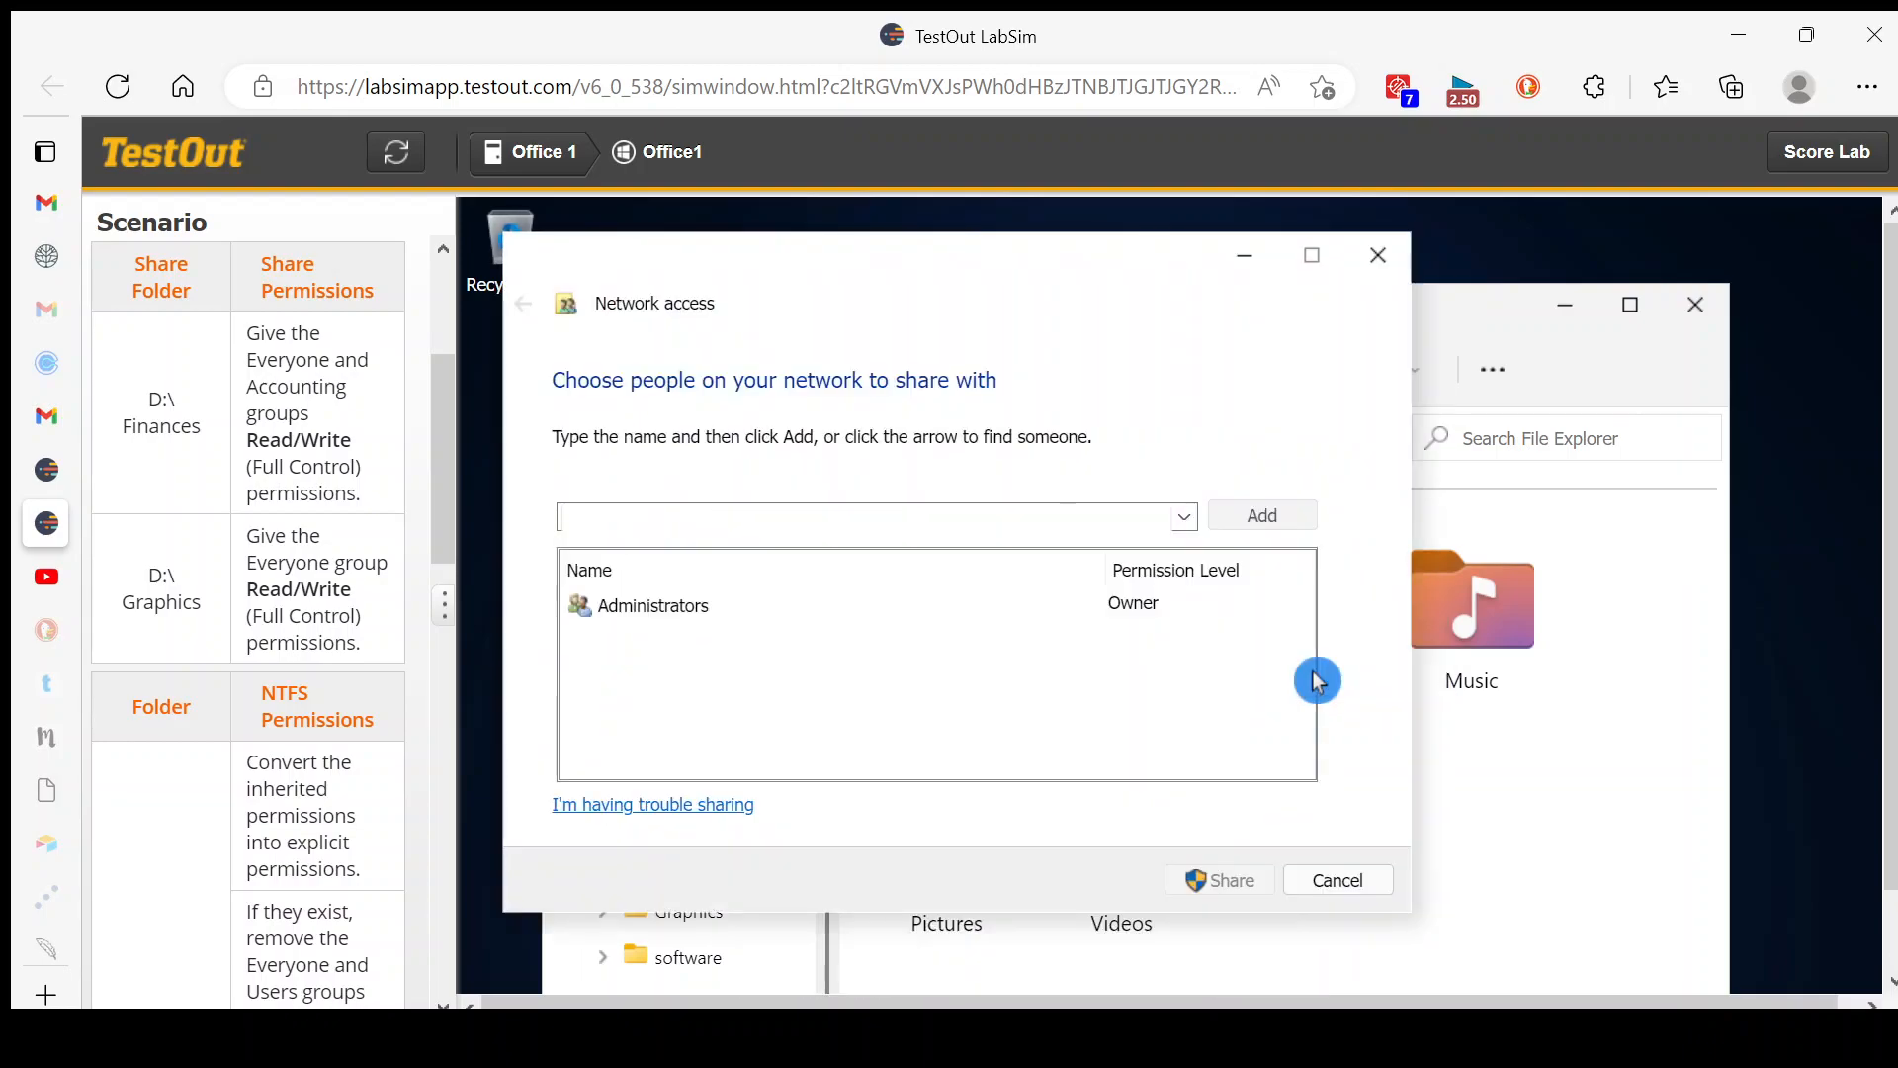
Step: Add the Everyone group to the people the Graphics folder is shared with
{"action": "left_click", "coordinate": [1185, 516]}
{"action": "left_click", "coordinate": [630, 551]}
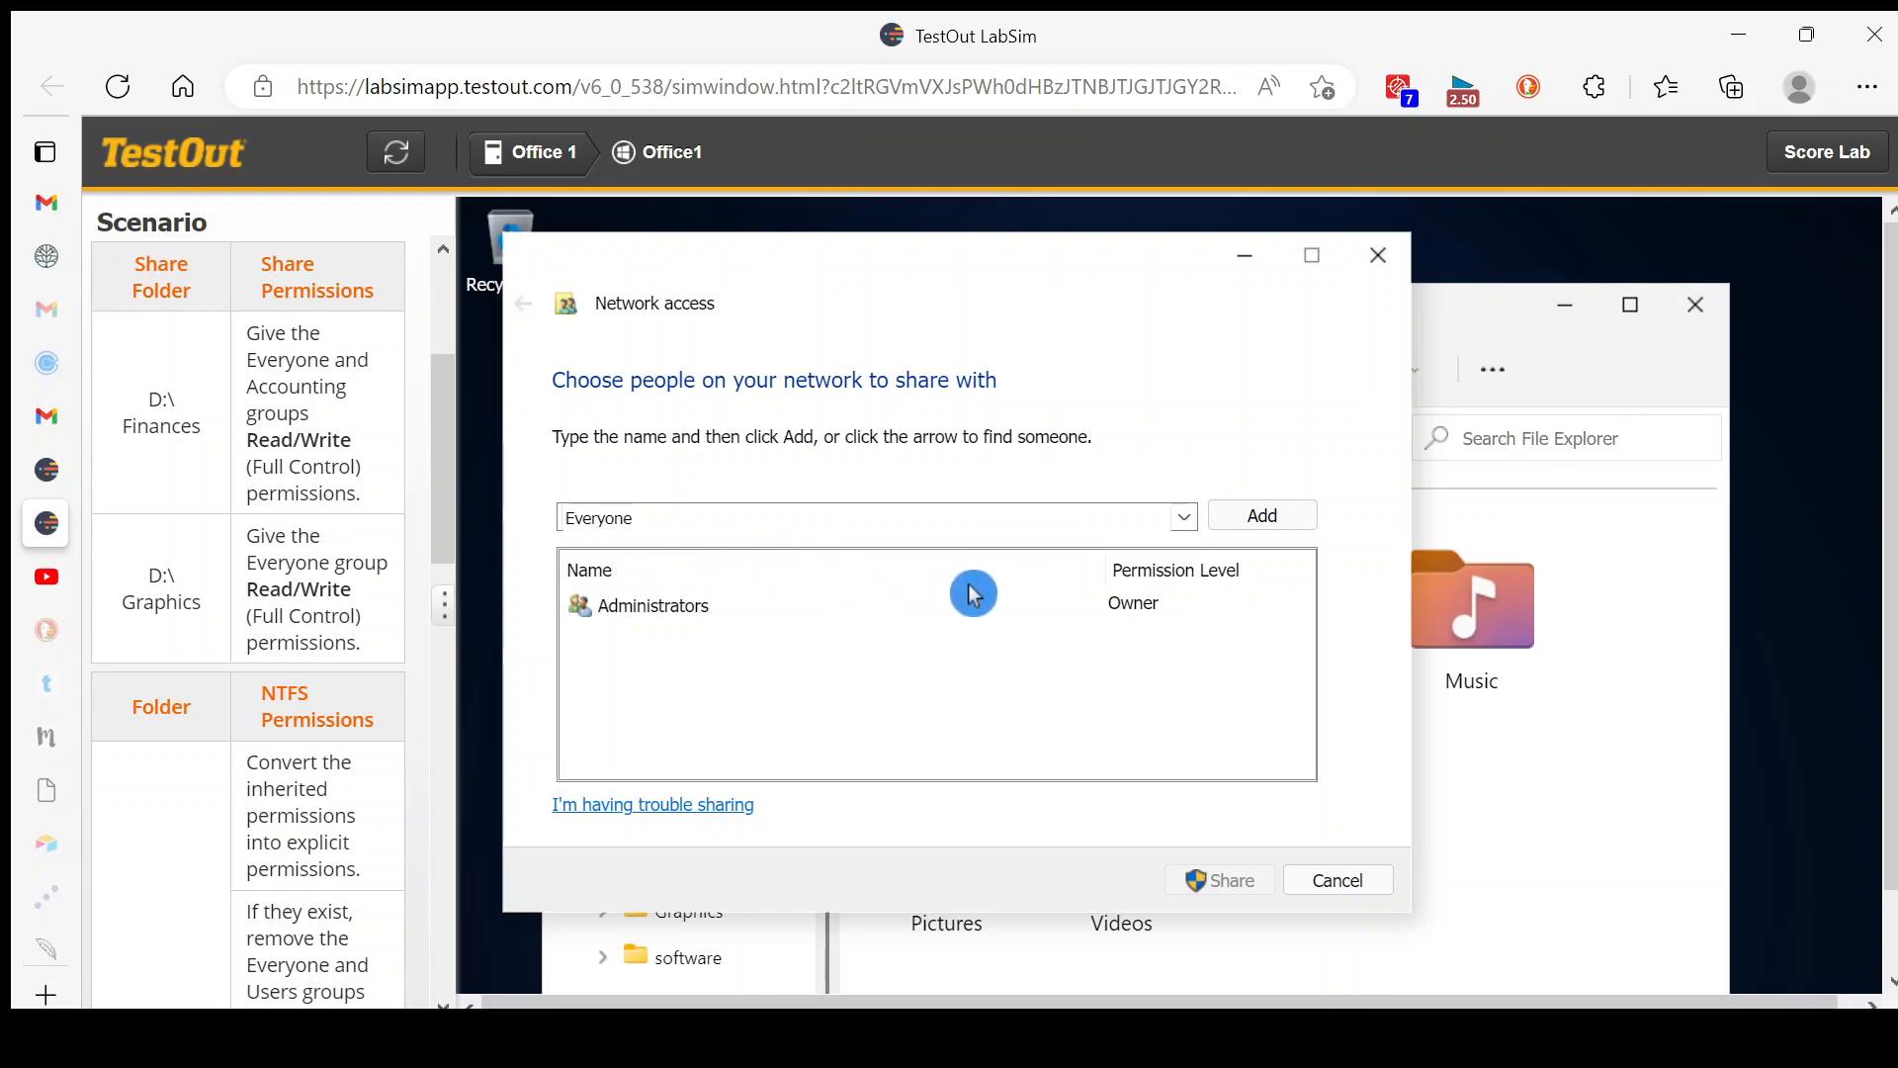
{"action": "left_click", "coordinate": [1268, 518]}
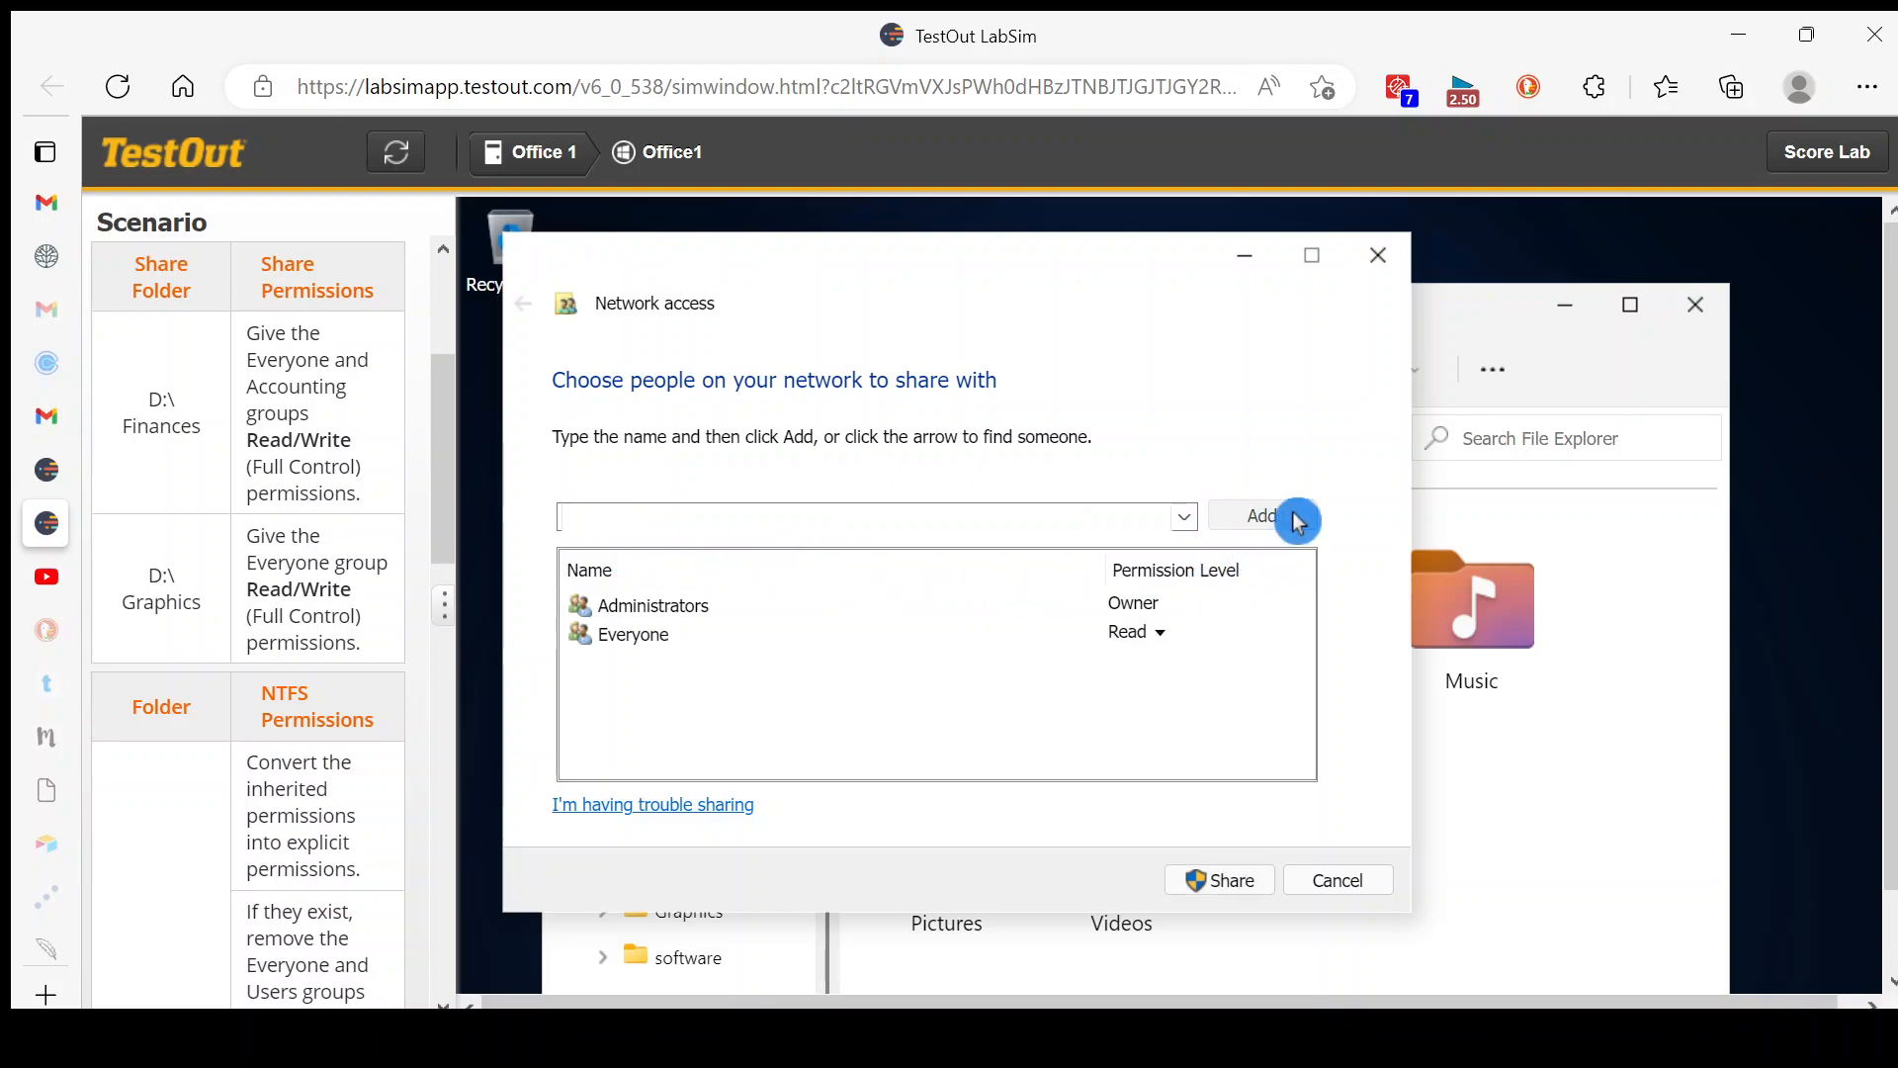
Step: Set the Everyone group's permission level to Read/Write and finish sharing the Graphics folder
{"action": "left_click", "coordinate": [609, 657]}
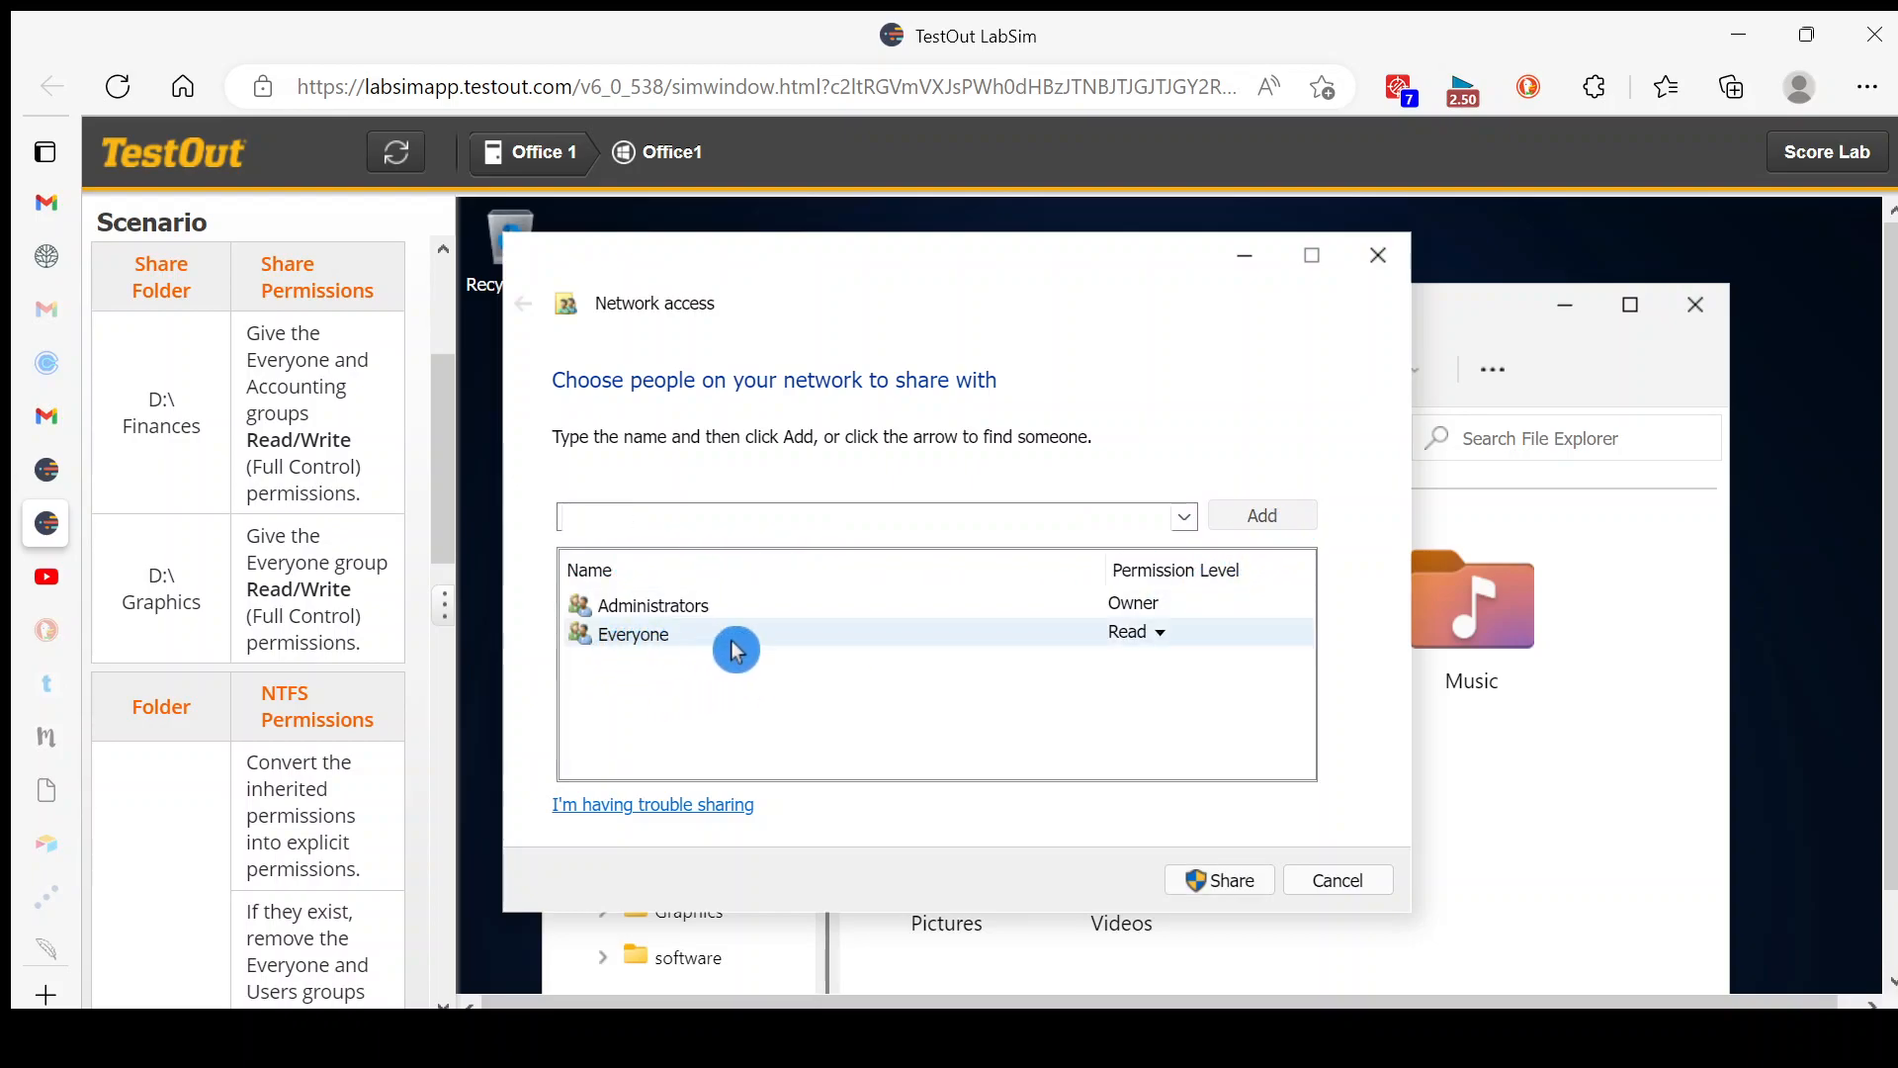
{"action": "left_click", "coordinate": [1176, 644]}
{"action": "left_click", "coordinate": [1199, 668]}
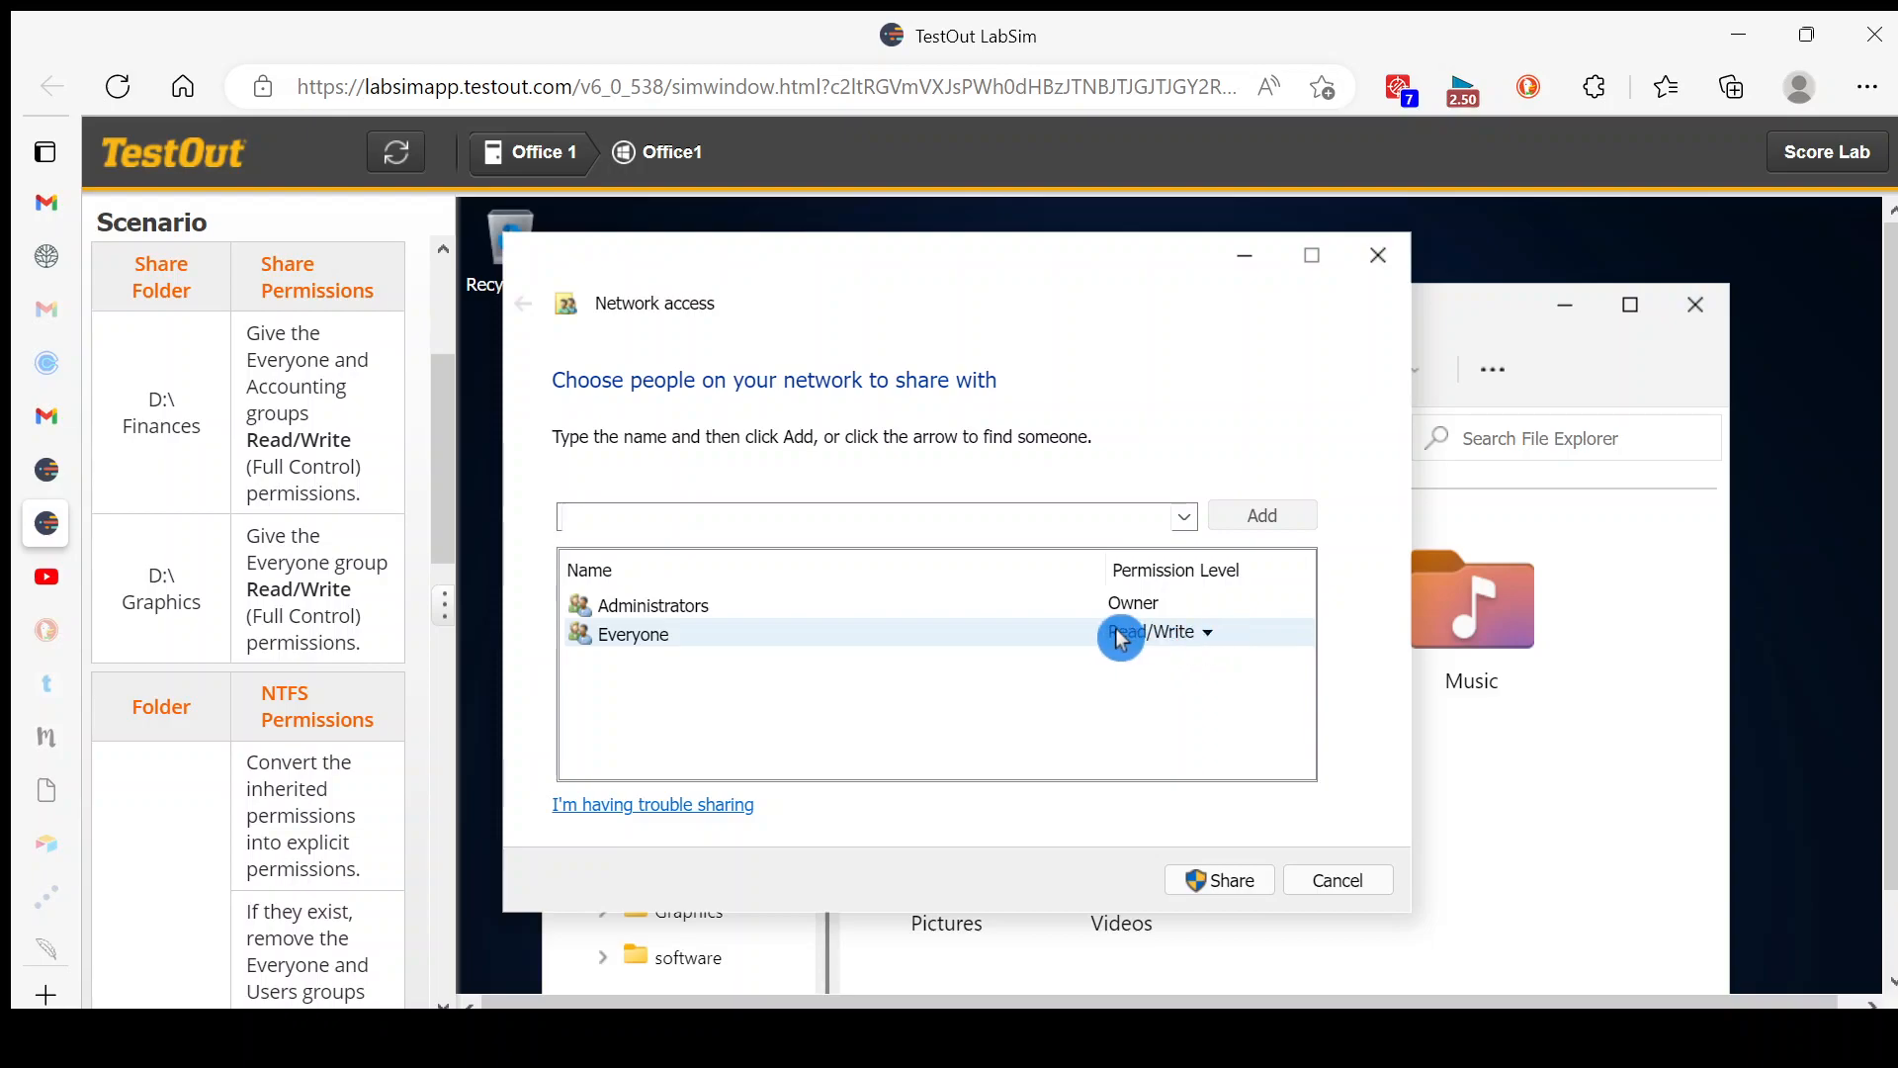
{"action": "left_click", "coordinate": [1254, 891]}
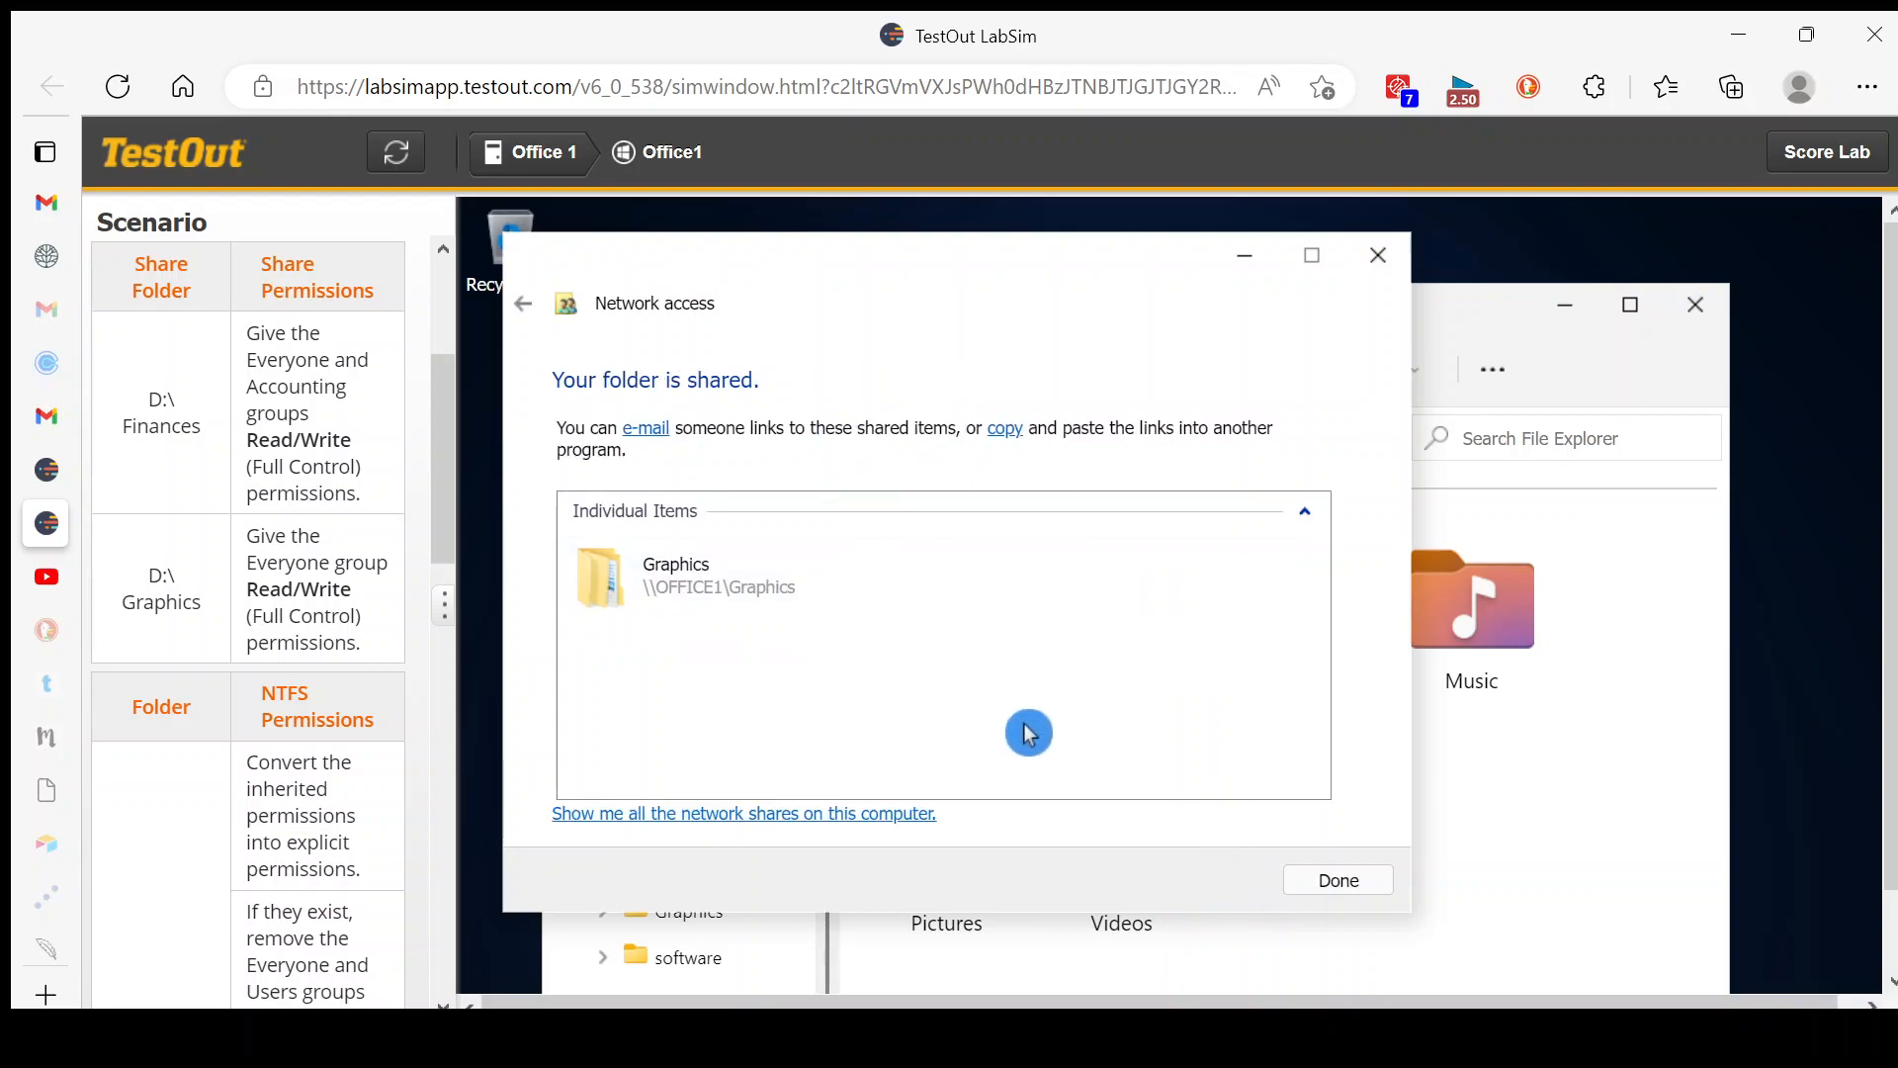
{"action": "left_click", "coordinate": [1337, 881]}
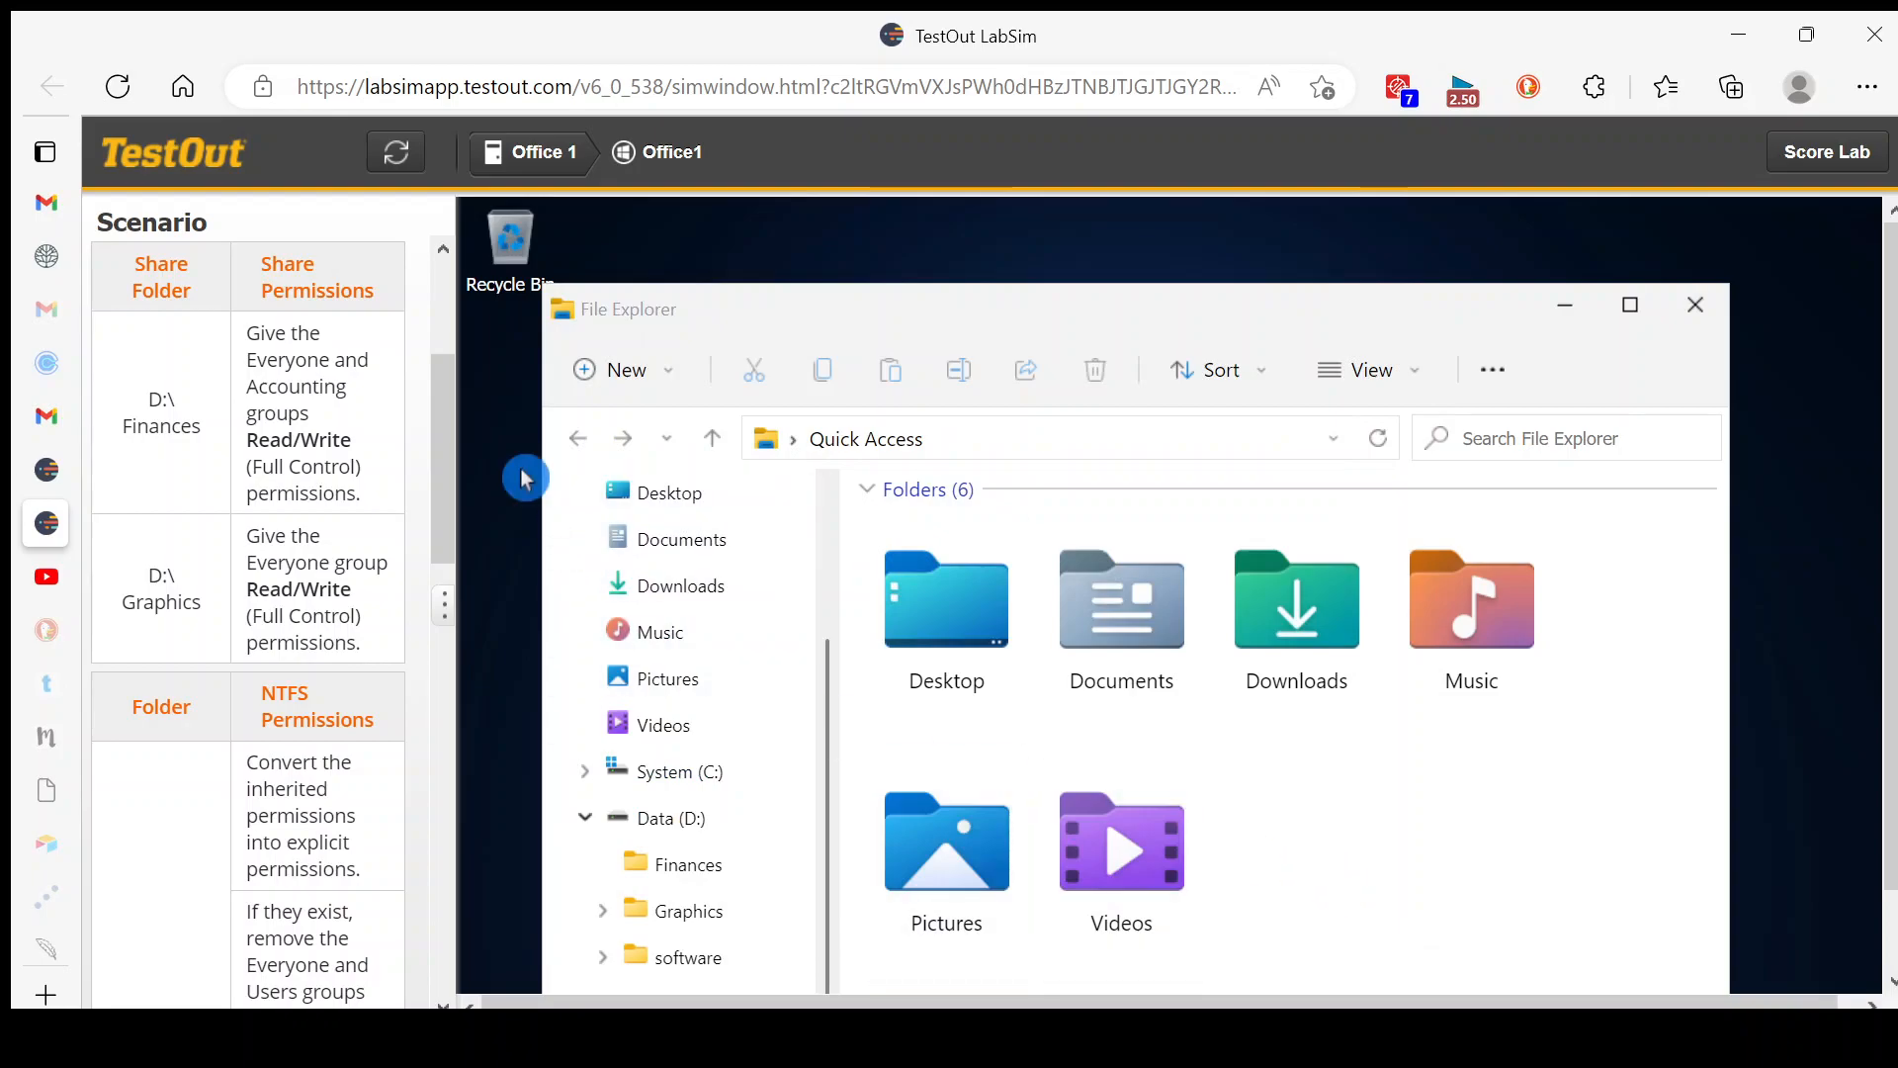
Step: Disable inheritance in the advanced security settings of D:\Finances, converting the inherited permissions into explicit permissions on the folder
{"action": "left_click_drag", "start_coordinate": [449, 415], "coordinate": [460, 533]}
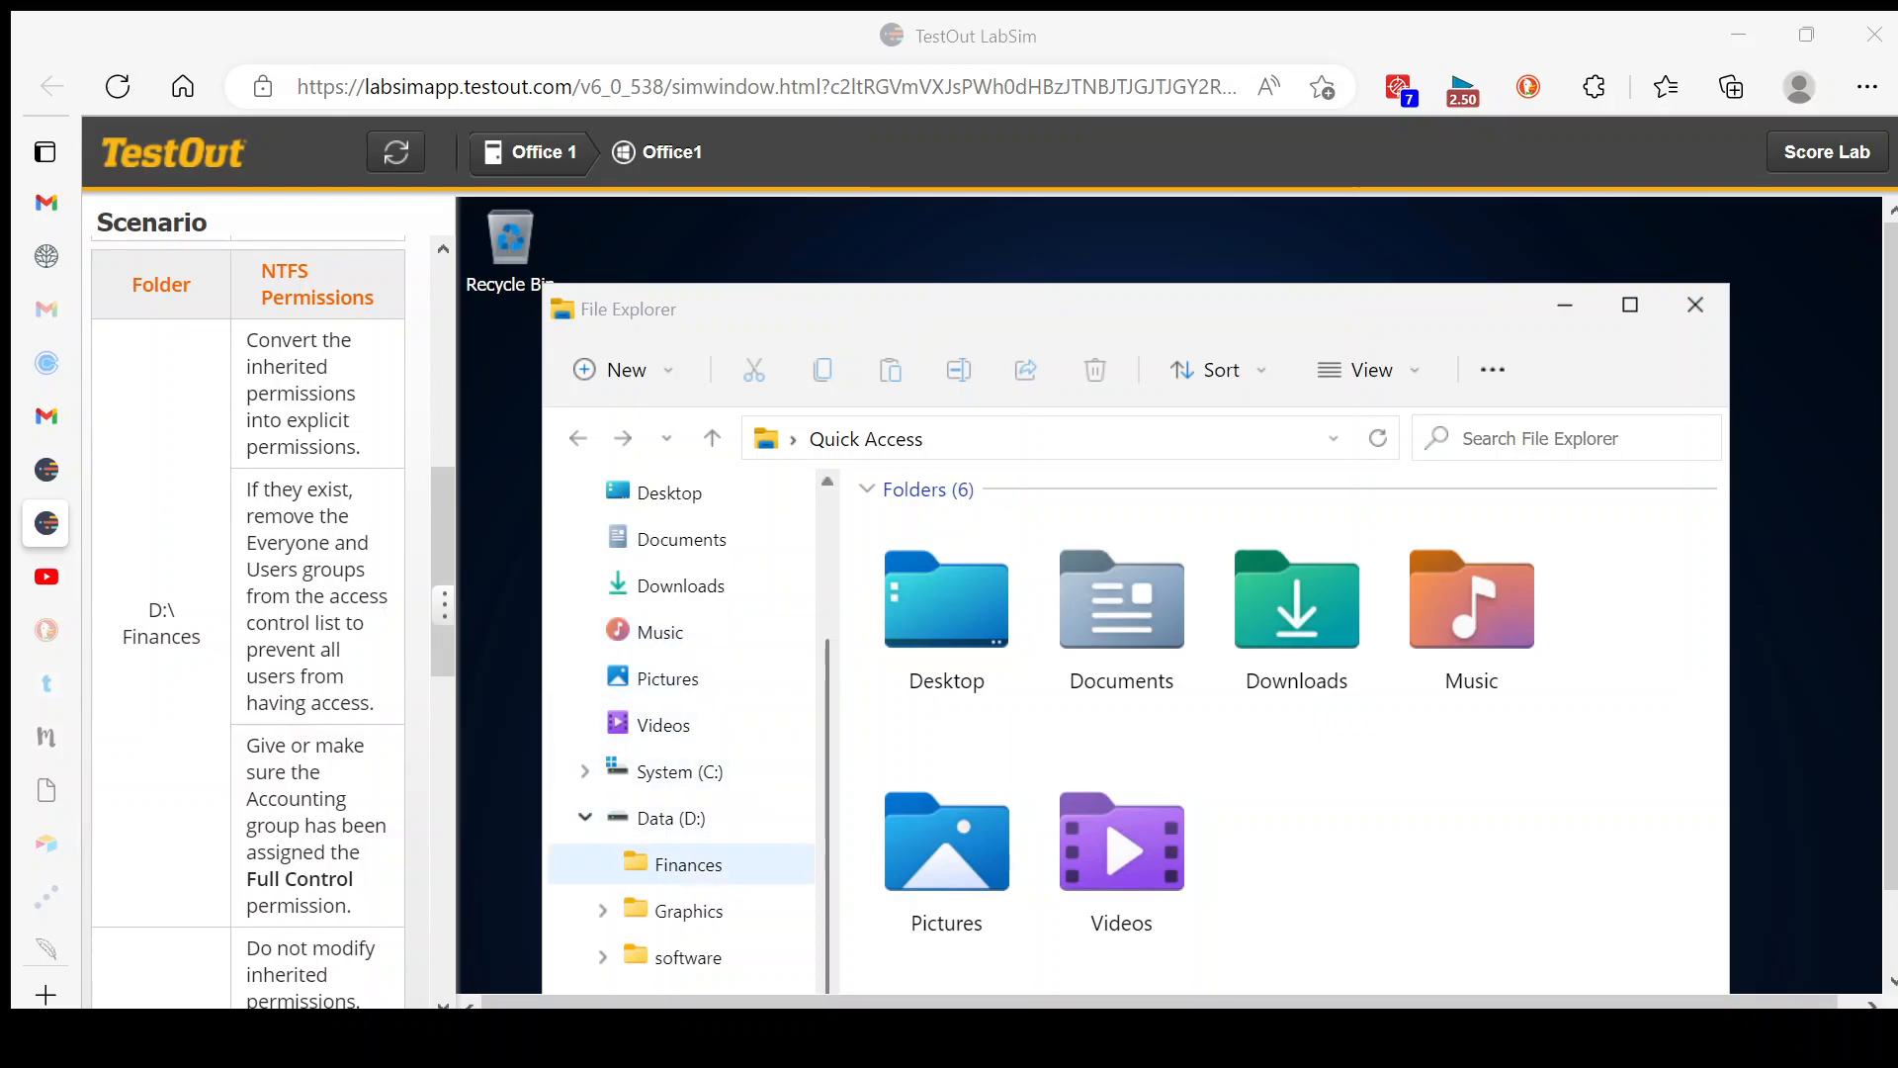
{"action": "right_click", "coordinate": [796, 866]}
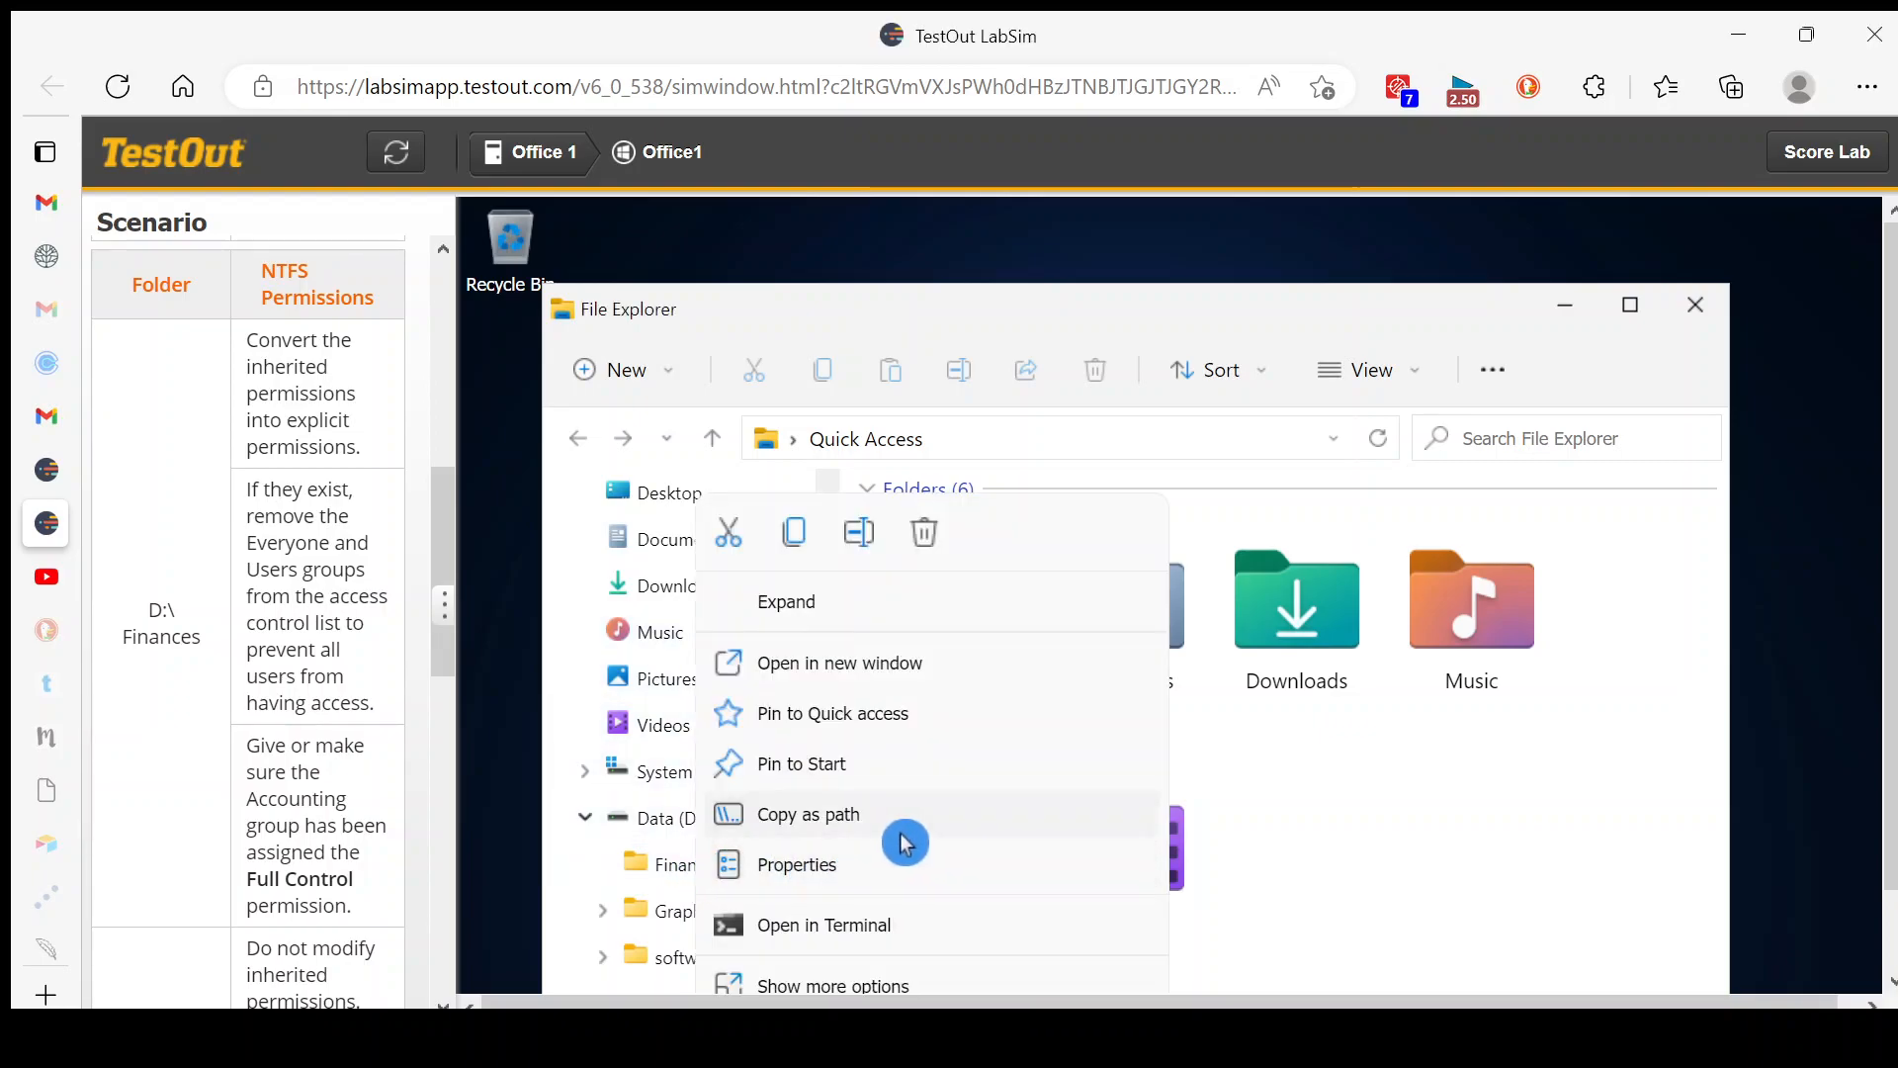
{"action": "left_click", "coordinate": [874, 876]}
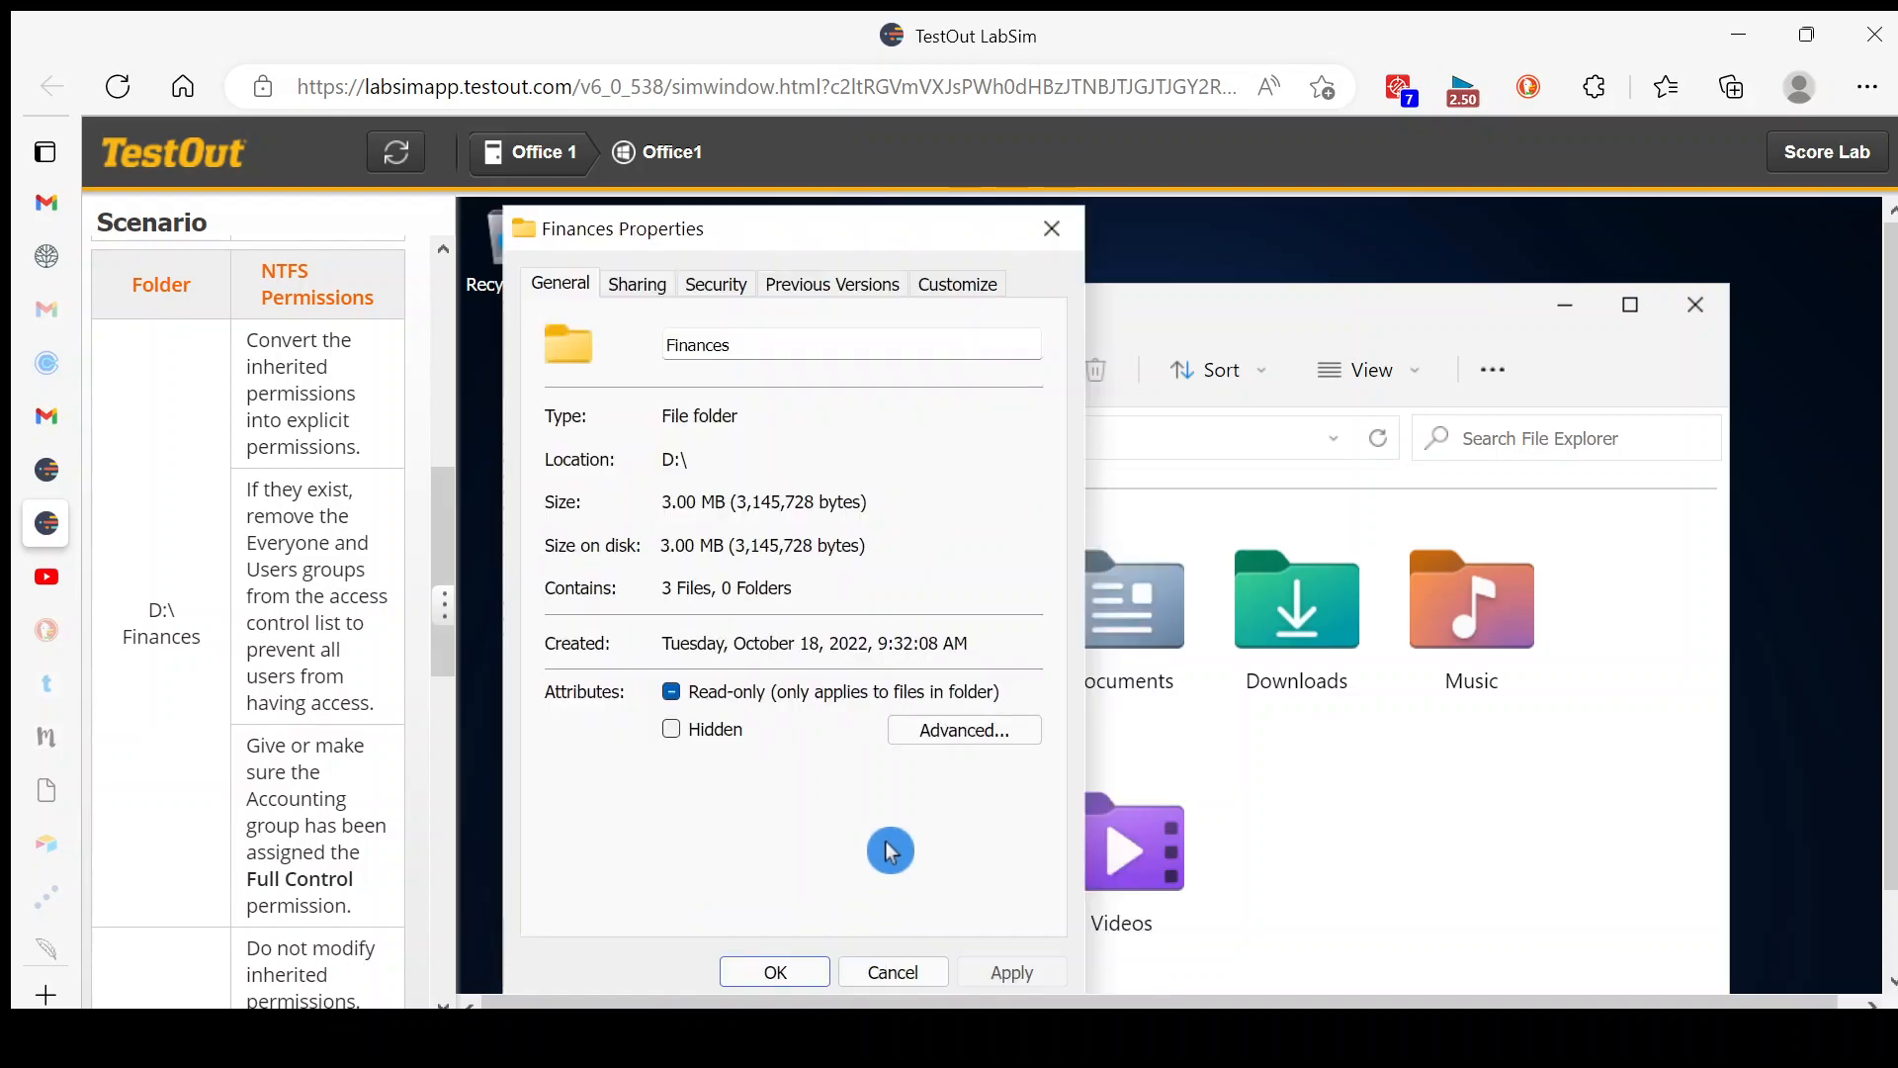
{"action": "left_click", "coordinate": [717, 297]}
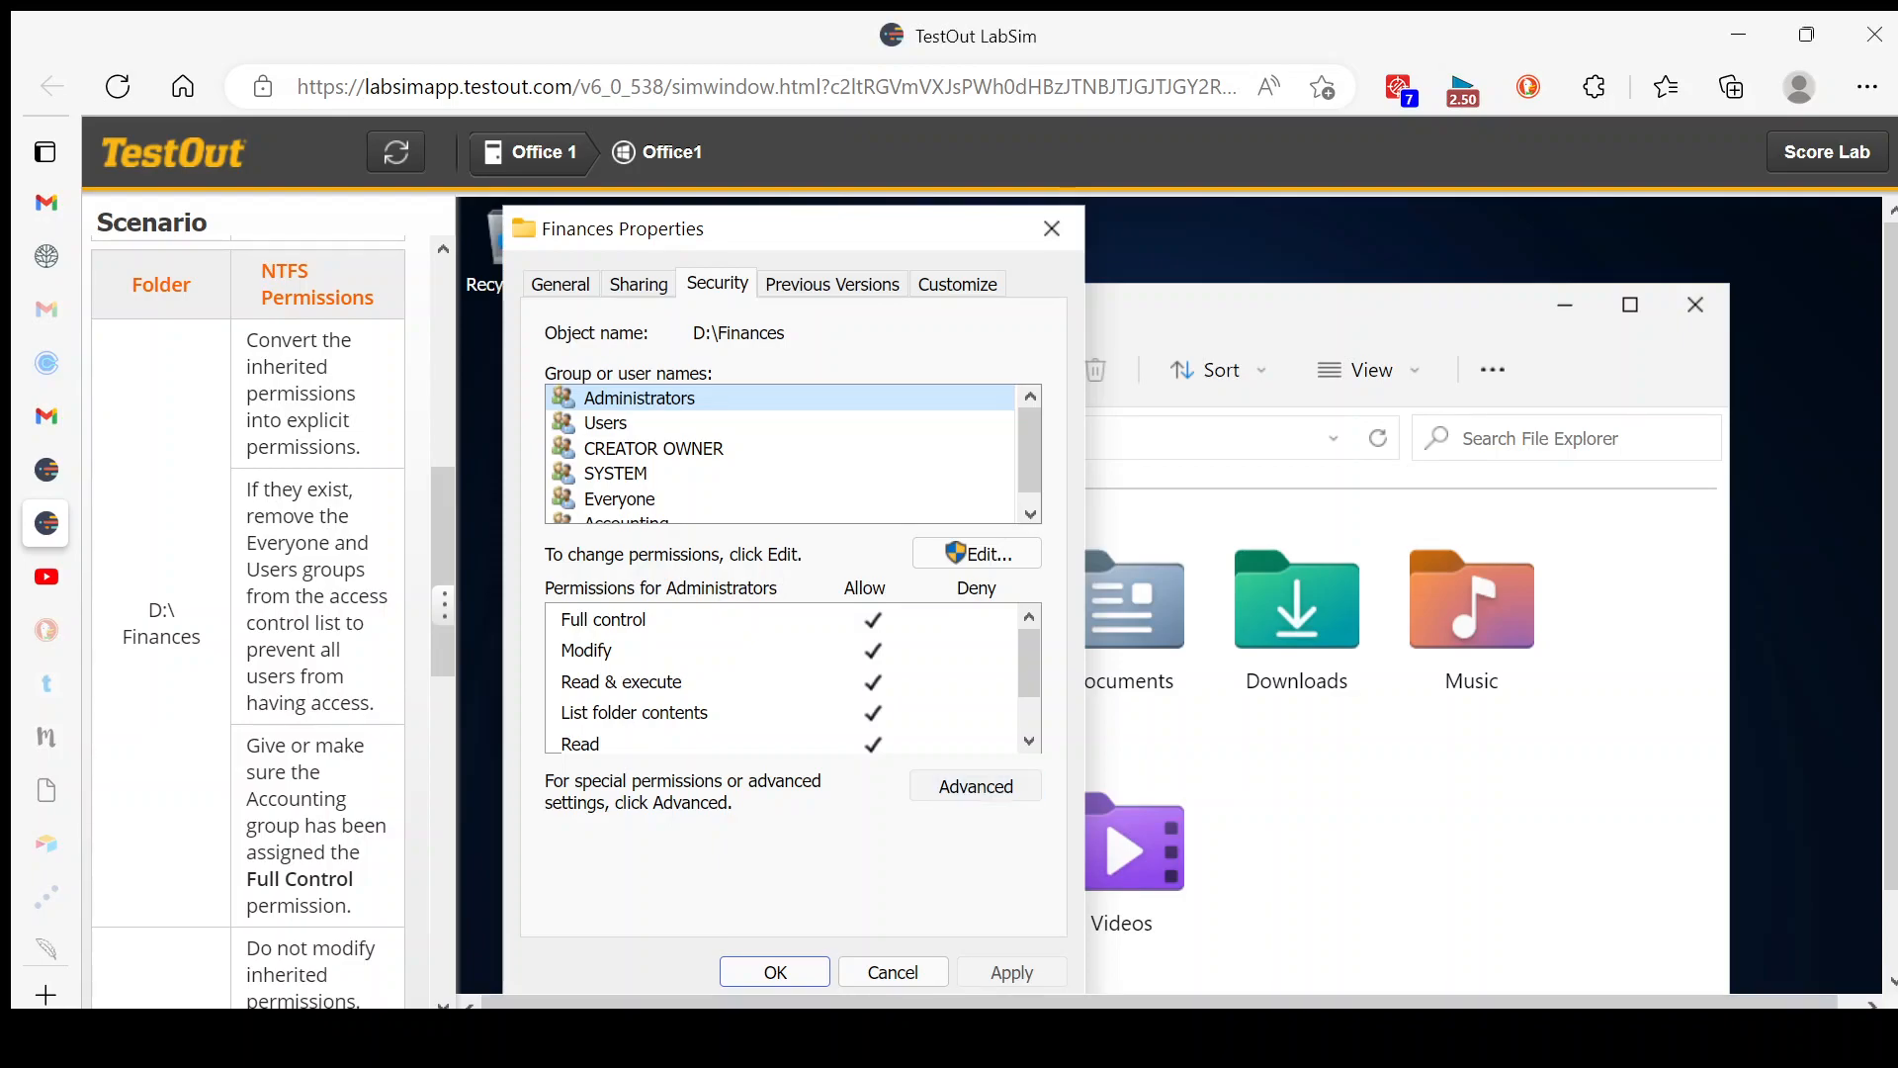
{"action": "left_click", "coordinate": [1021, 788]}
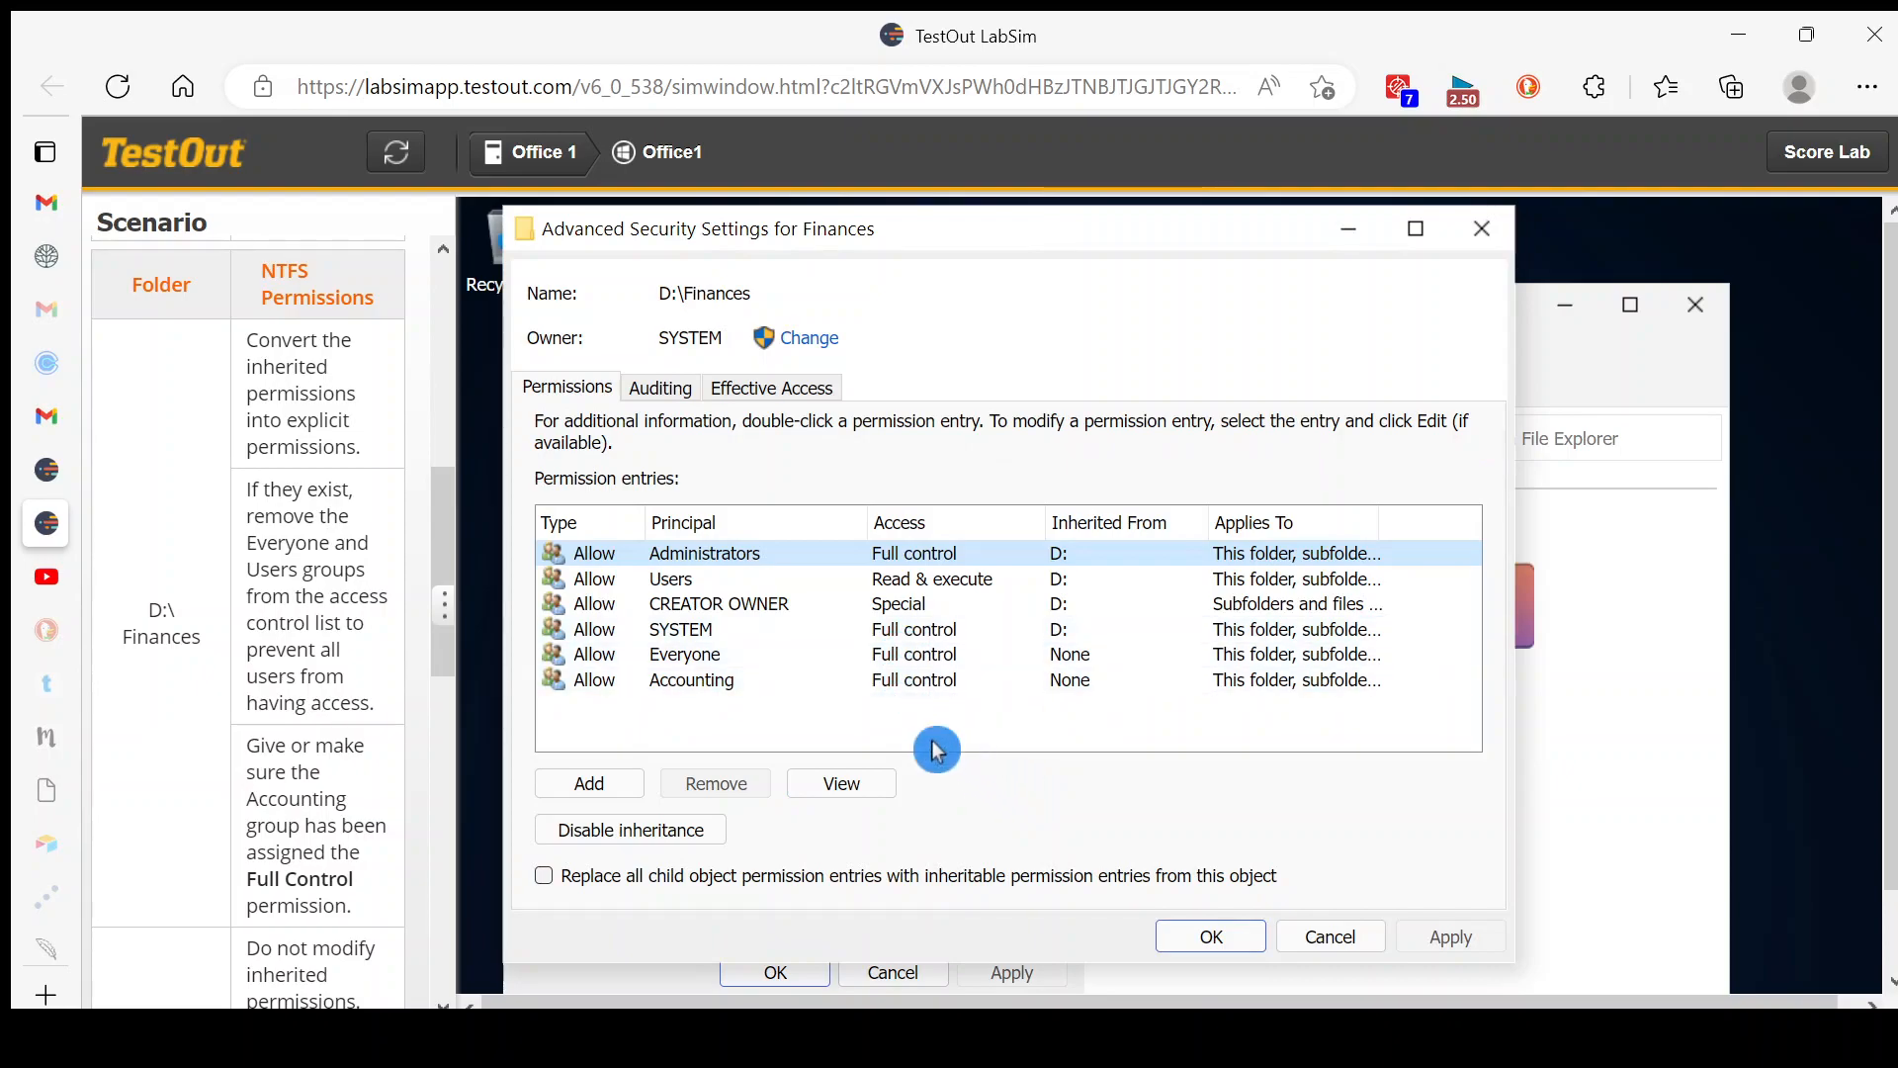
{"action": "left_click", "coordinate": [716, 839]}
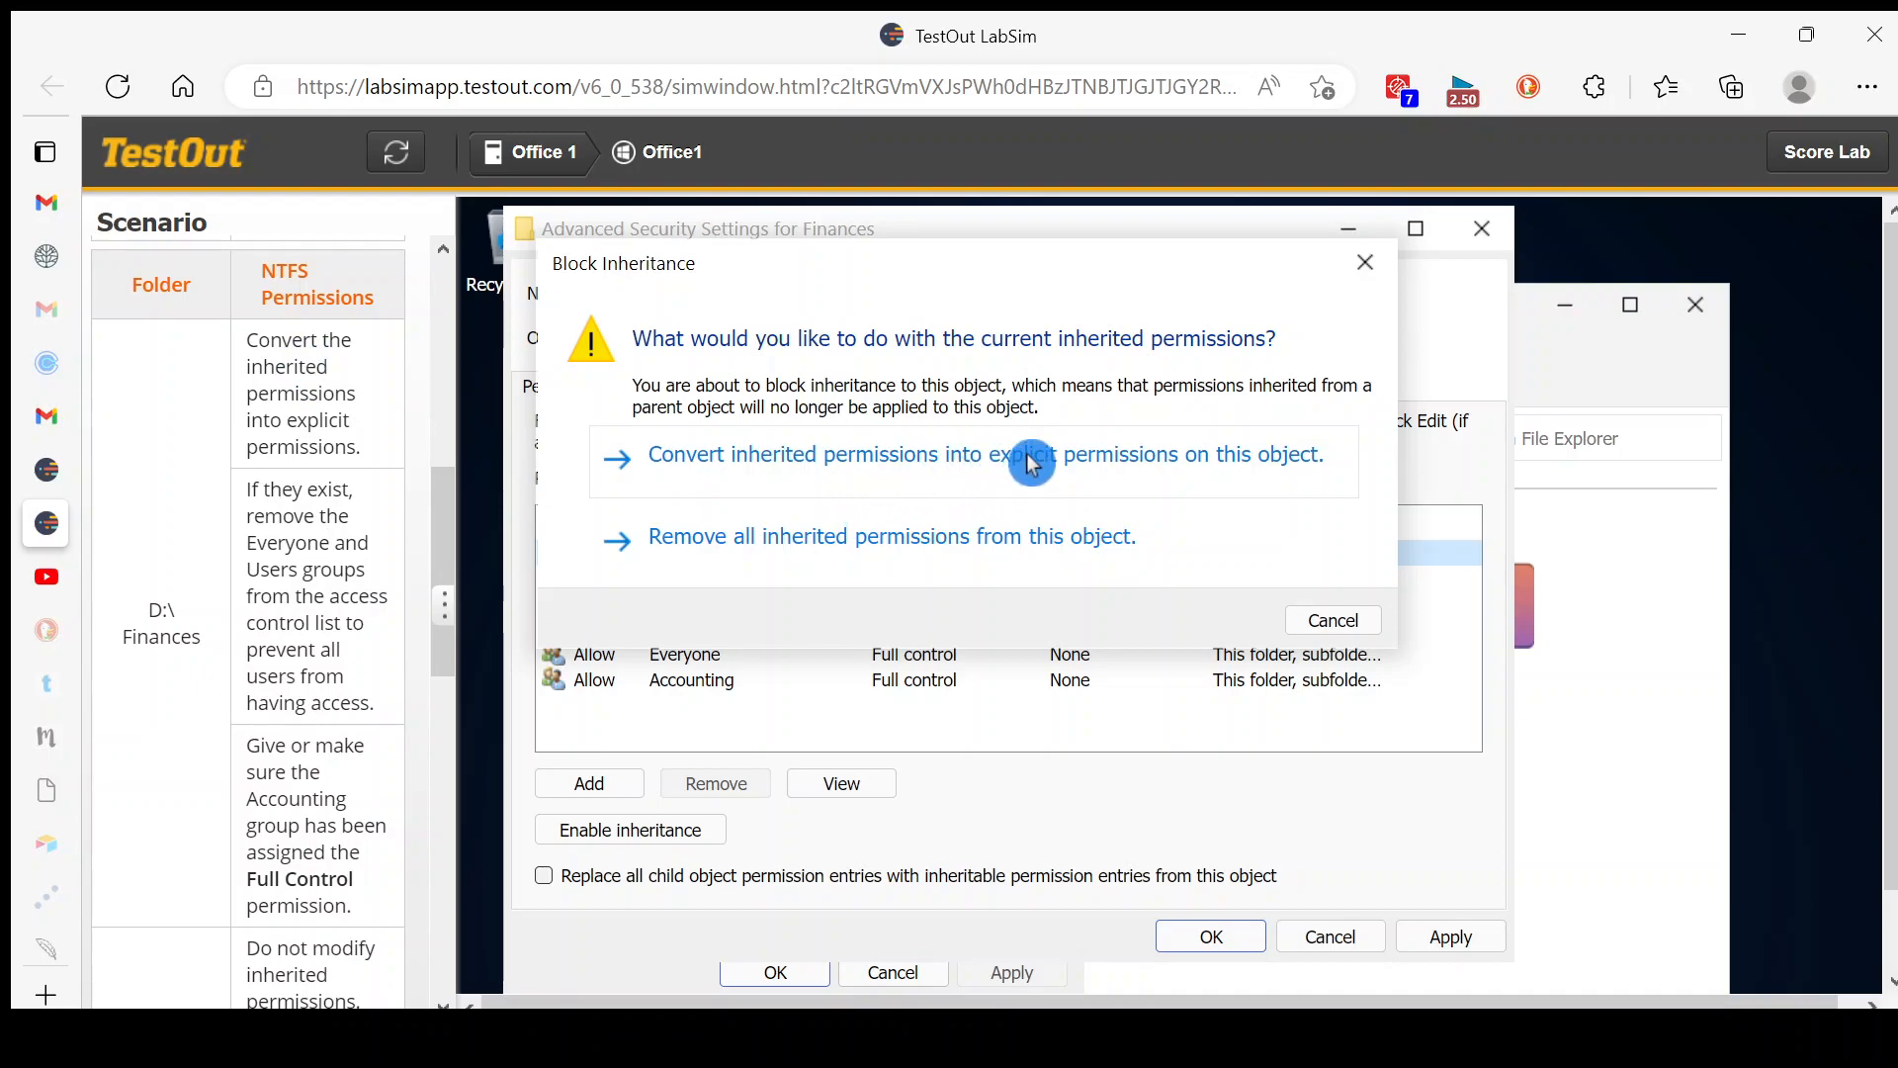
{"action": "left_click", "coordinate": [1187, 475]}
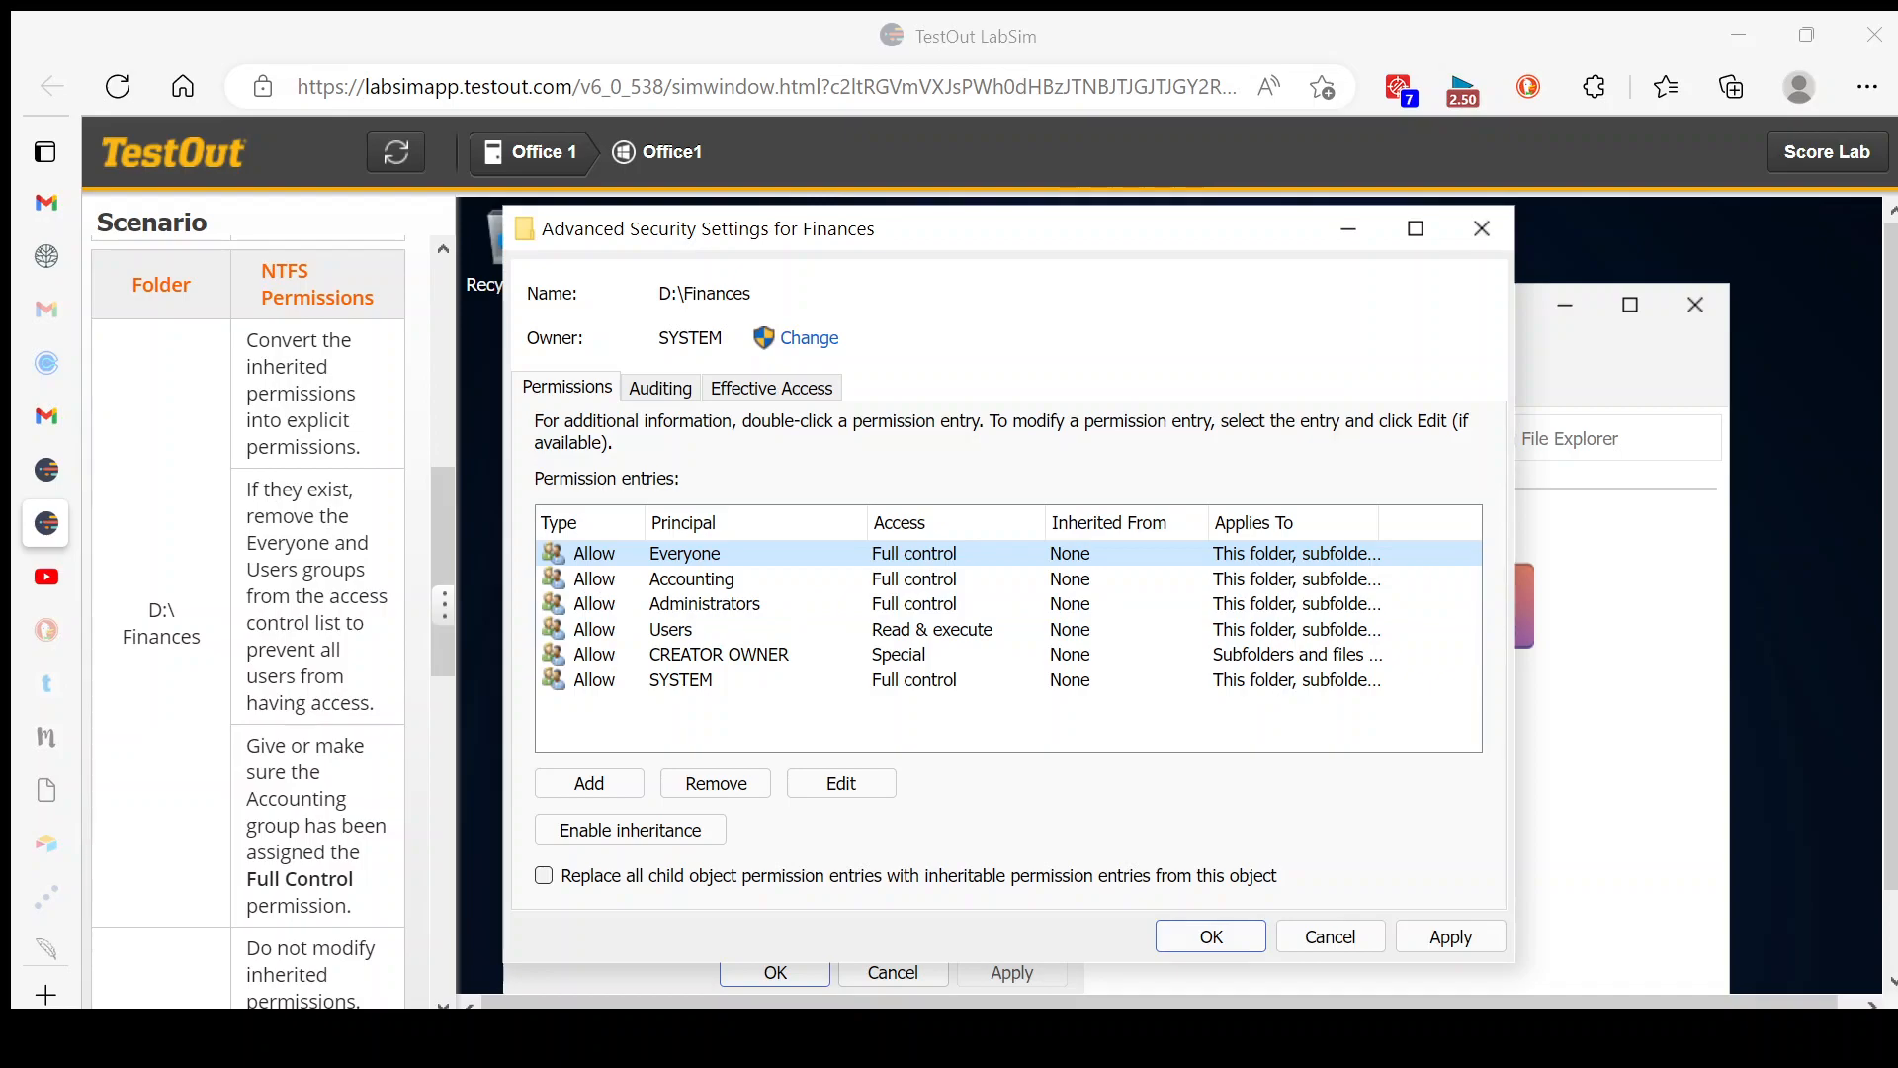
Step: Remove the Everyone and Users entries from the D:\Finances permission entries and accept the folder's security changes
{"action": "left_click", "coordinate": [718, 557]}
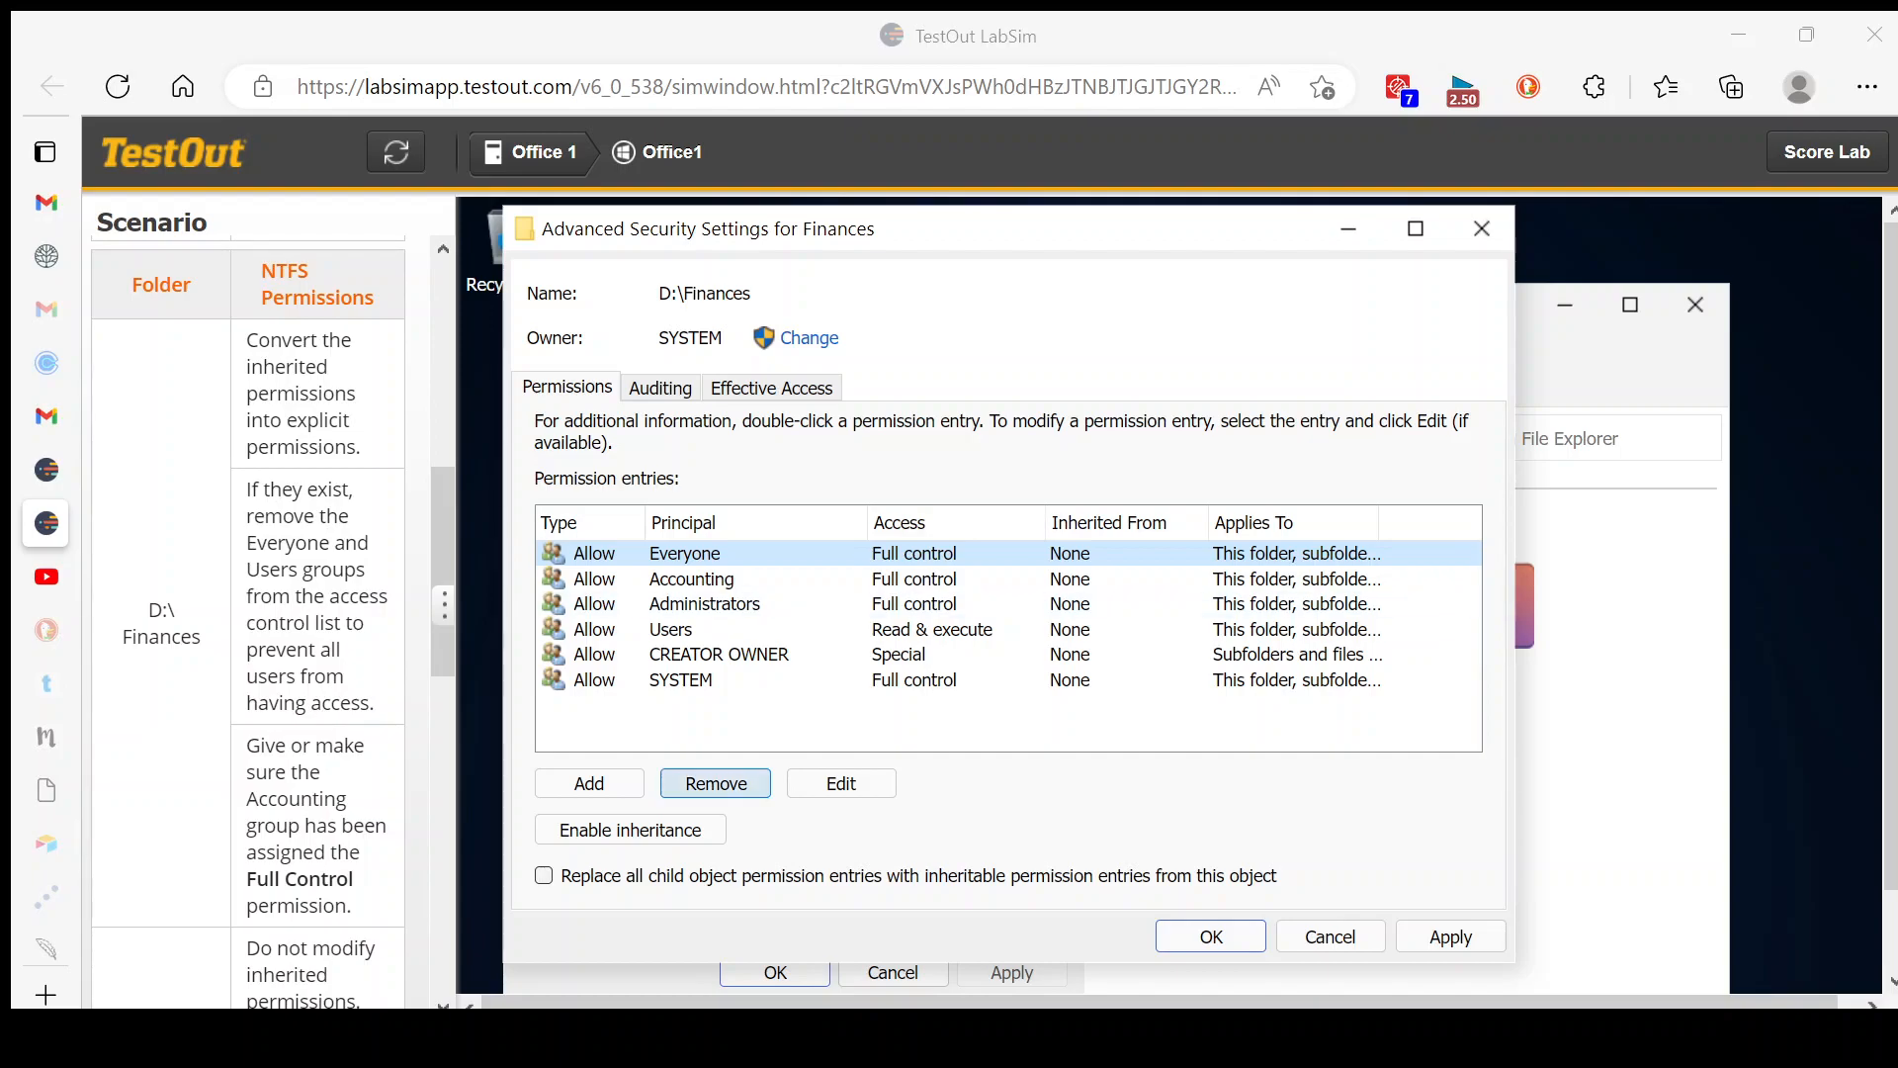
{"action": "left_click", "coordinate": [751, 785]}
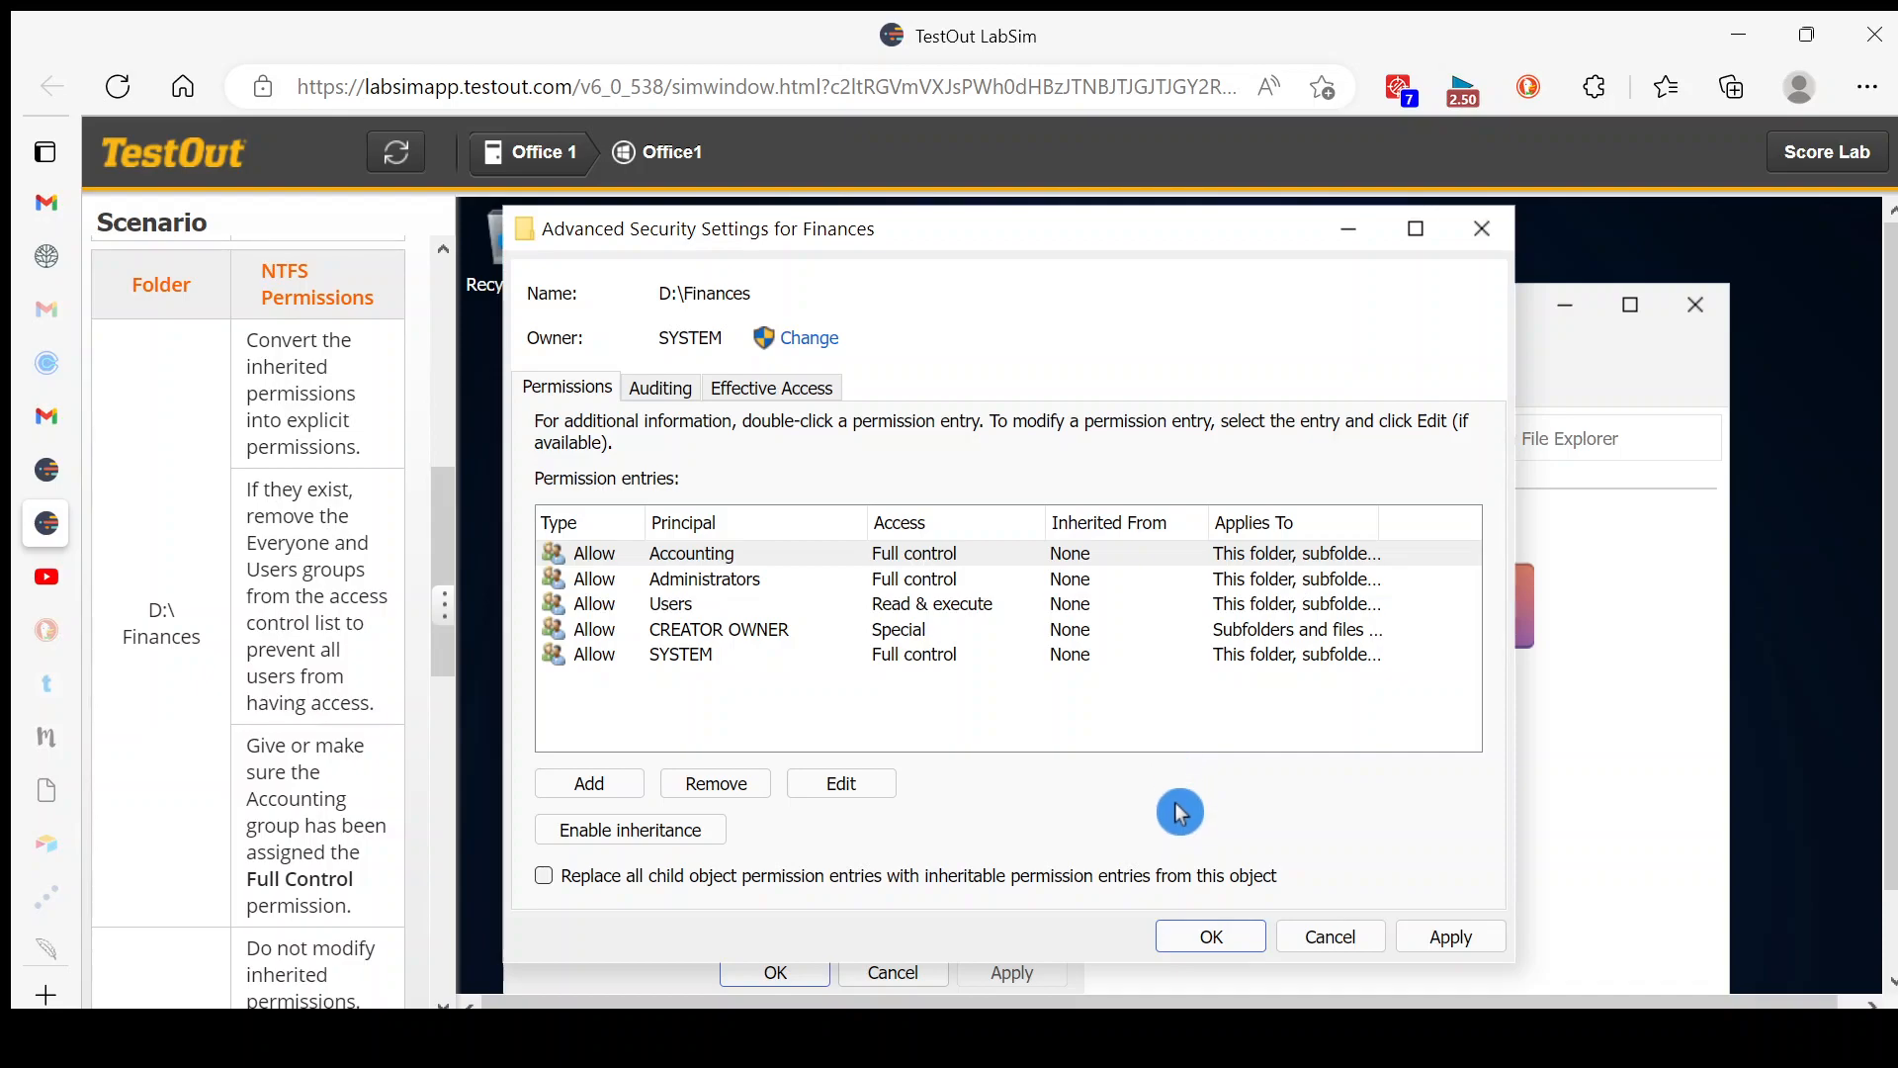
{"action": "left_click", "coordinate": [708, 608]}
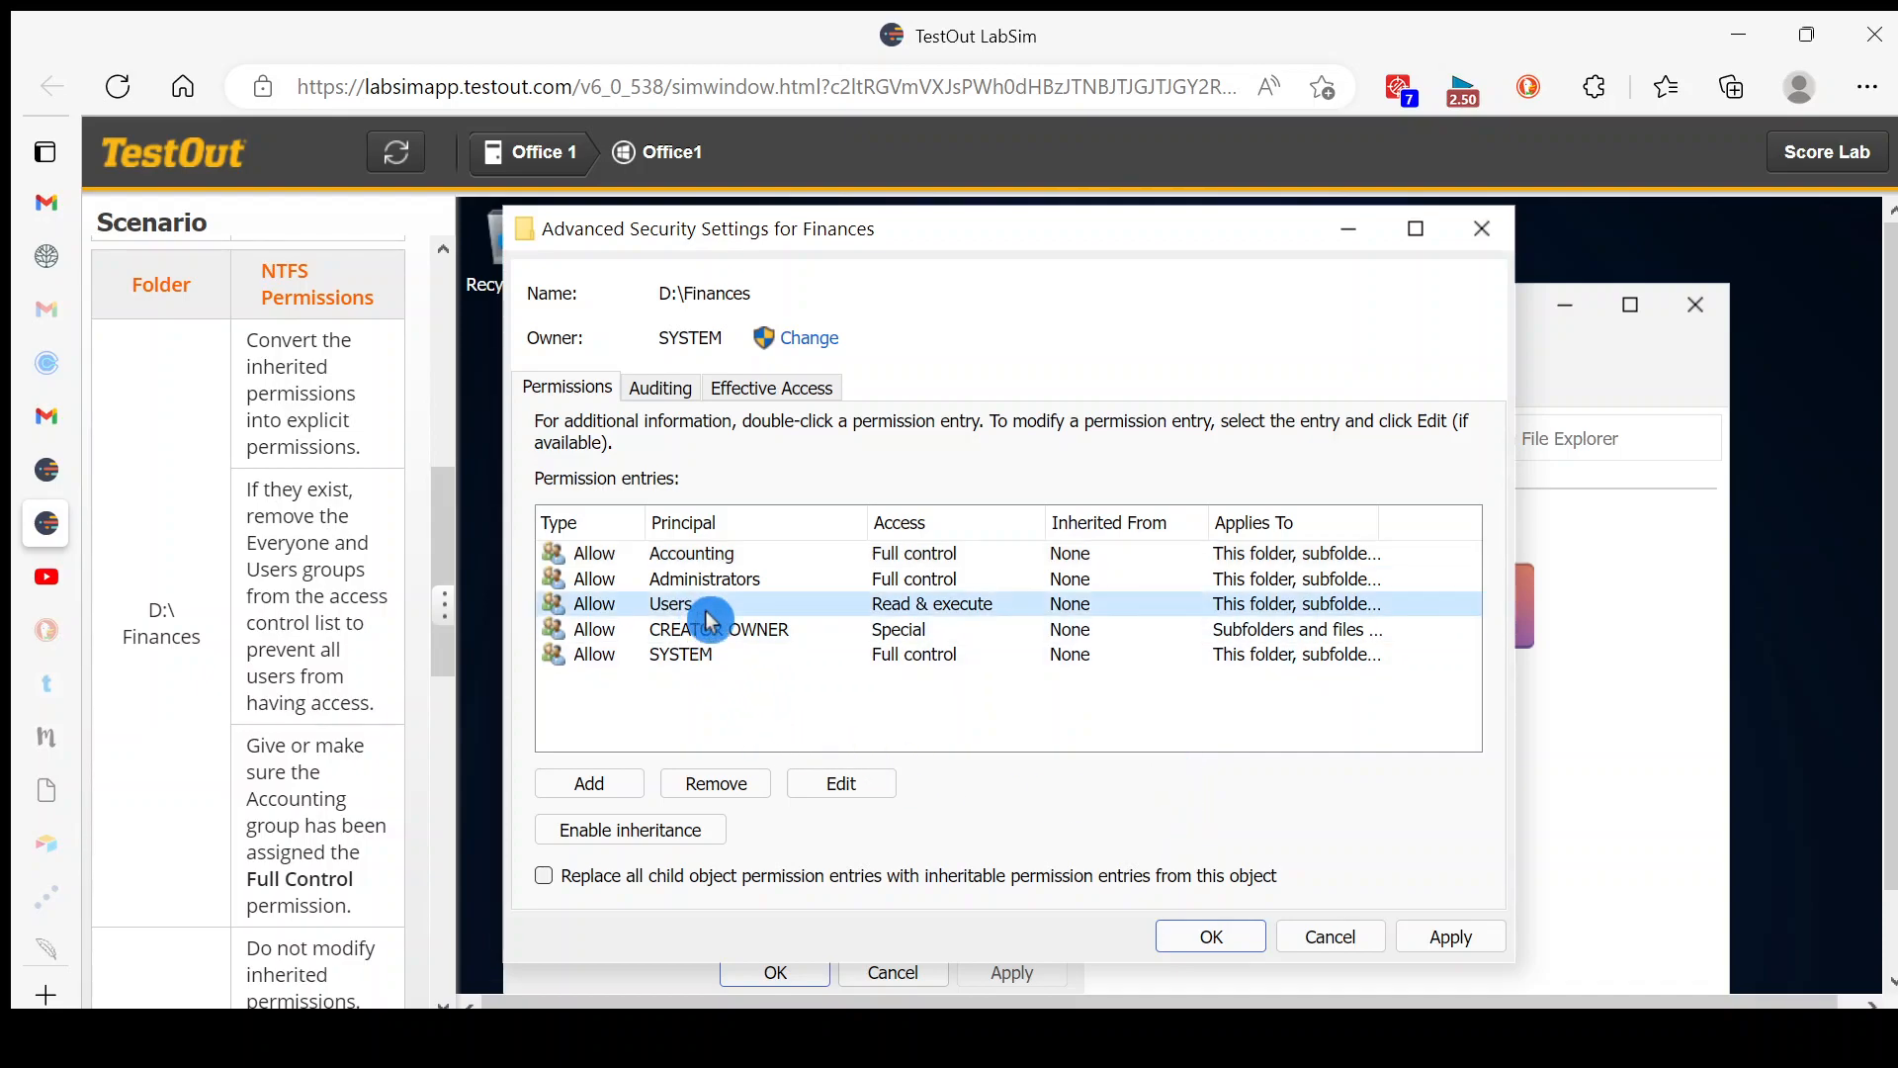
{"action": "left_click", "coordinate": [762, 799]}
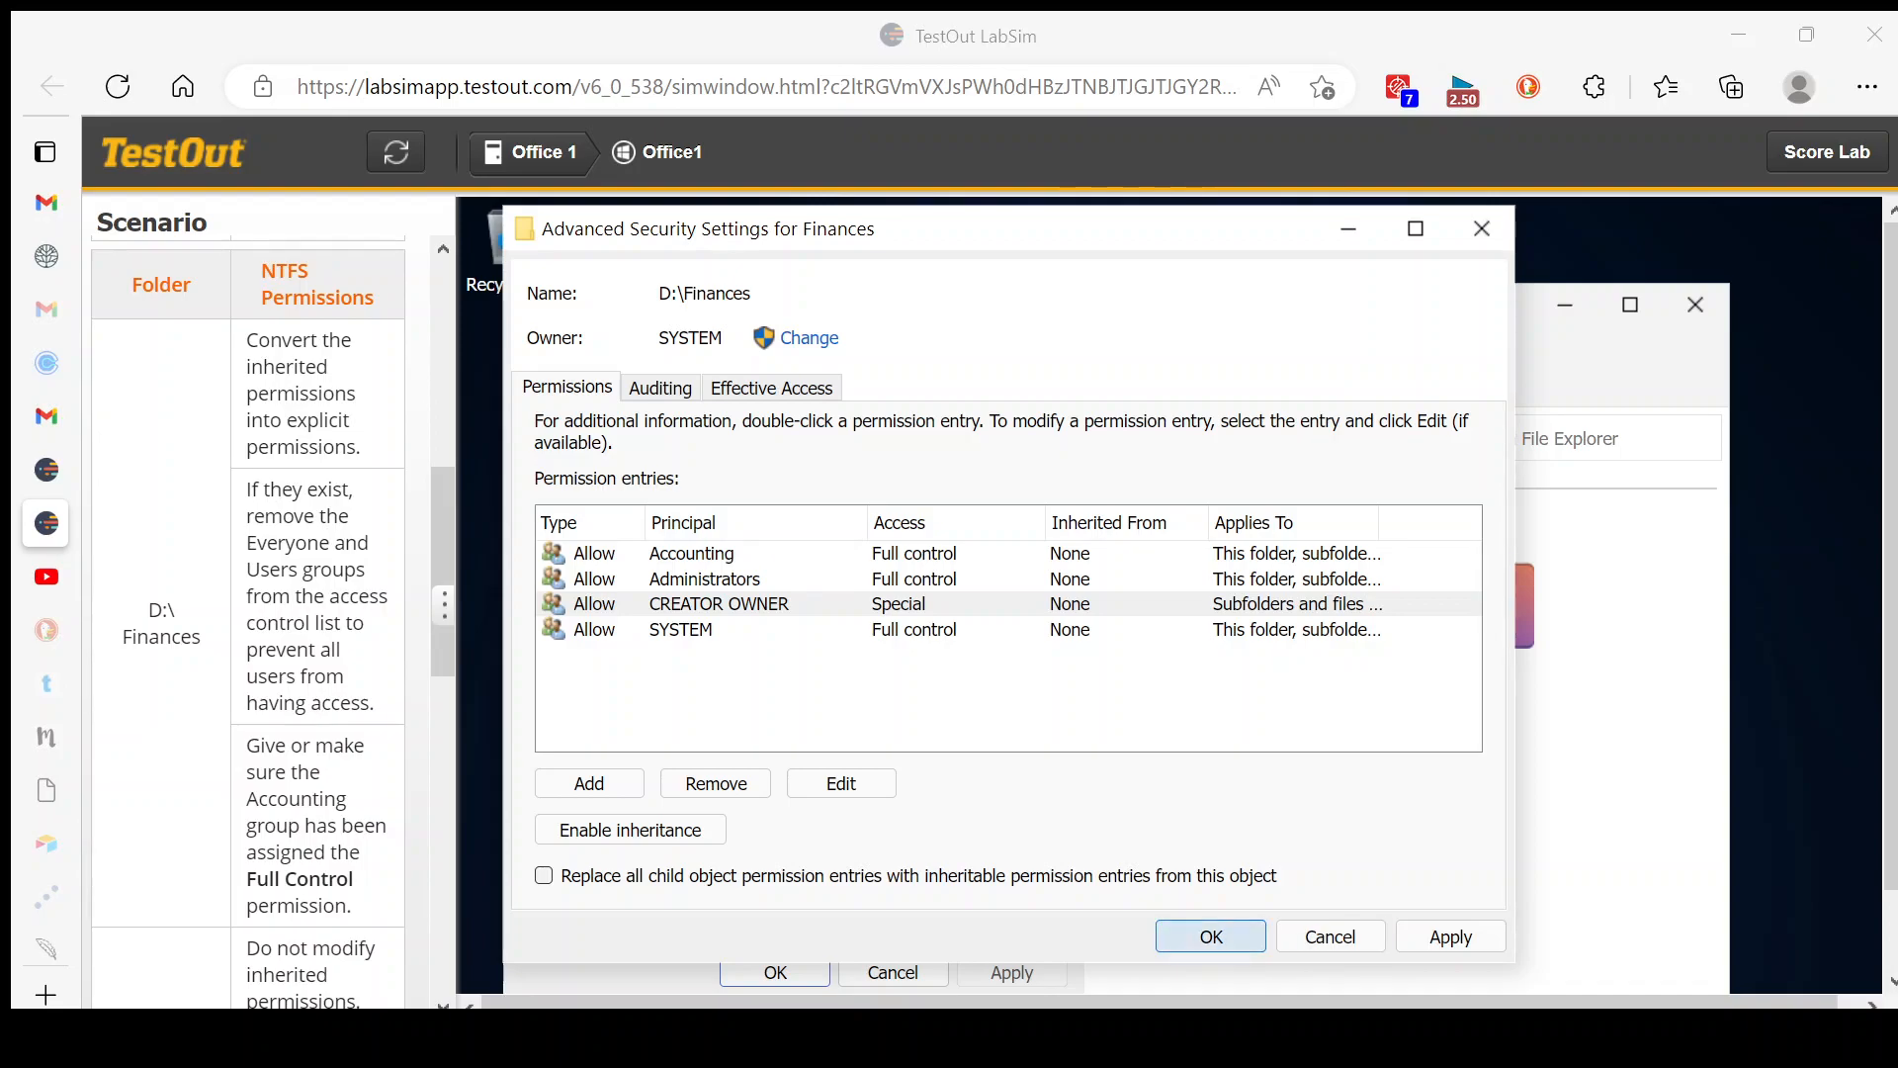
{"action": "left_click", "coordinate": [1219, 945]}
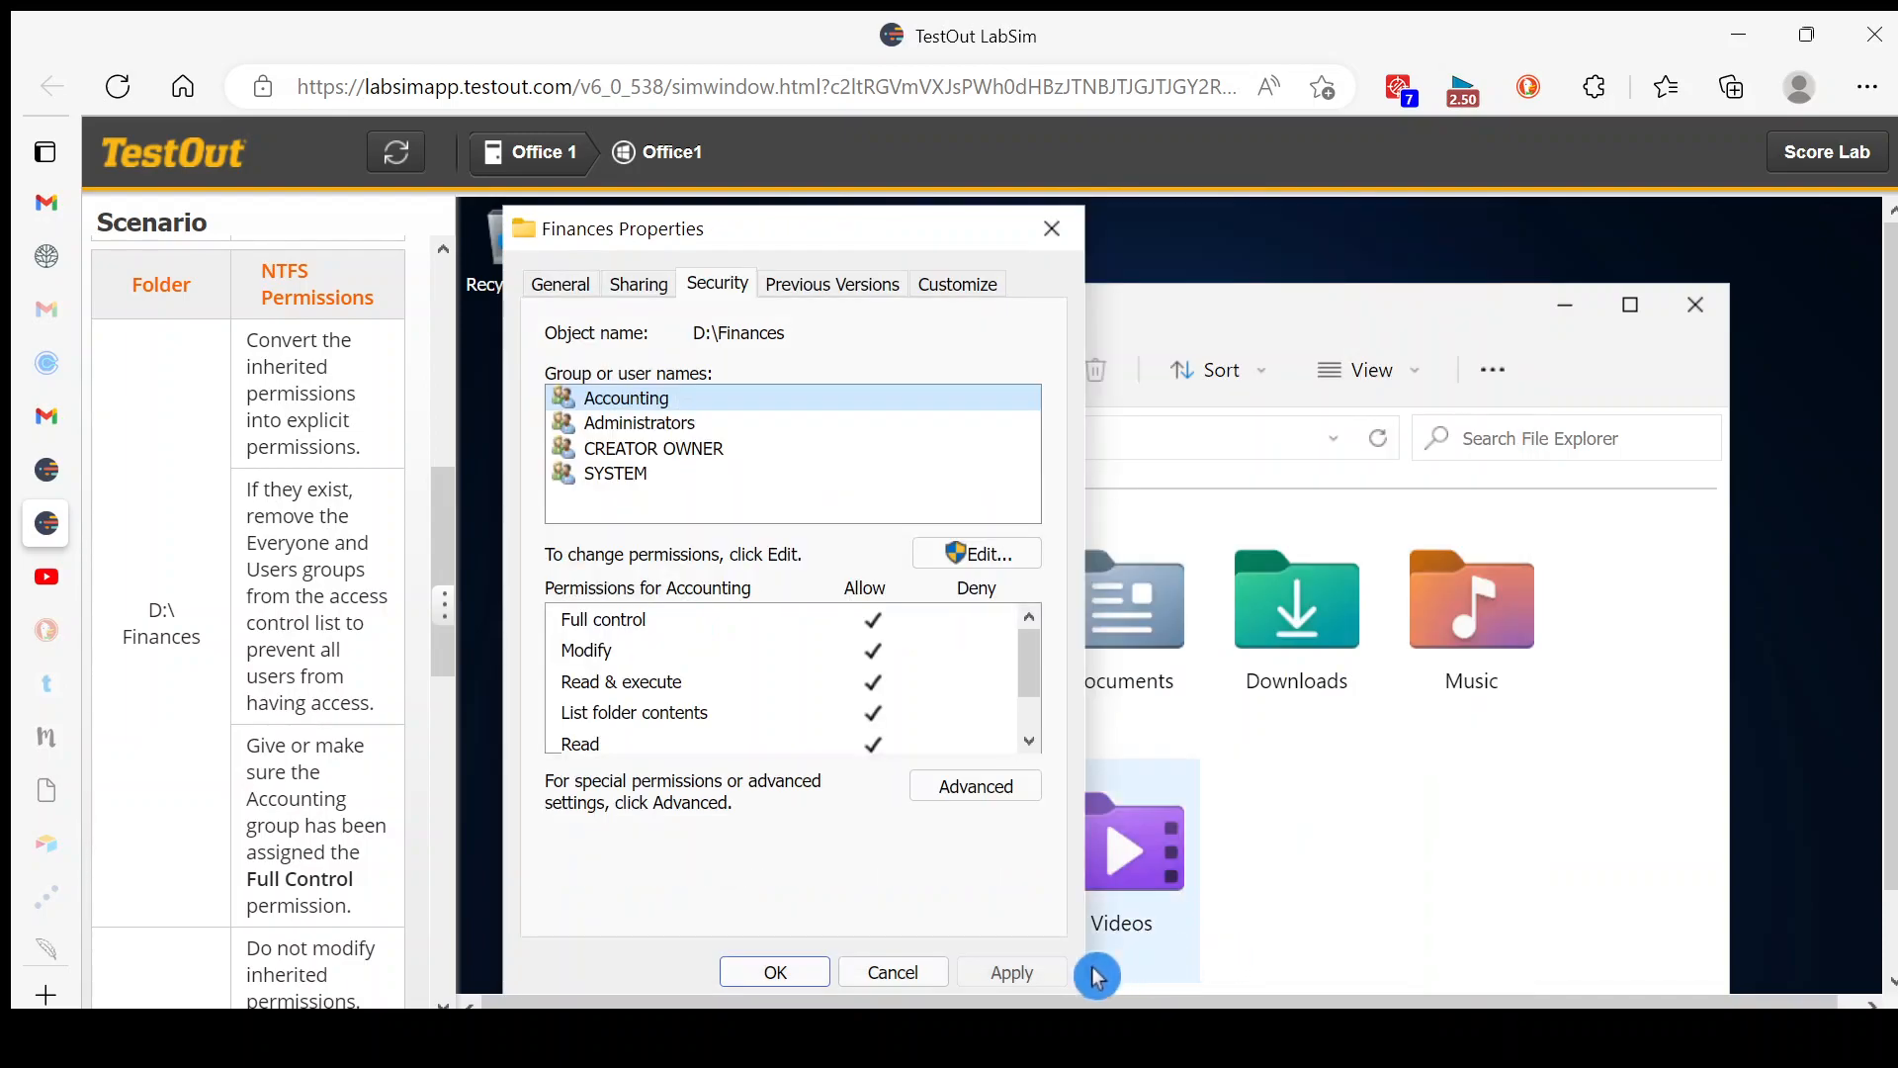
{"action": "left_click", "coordinate": [781, 973]}
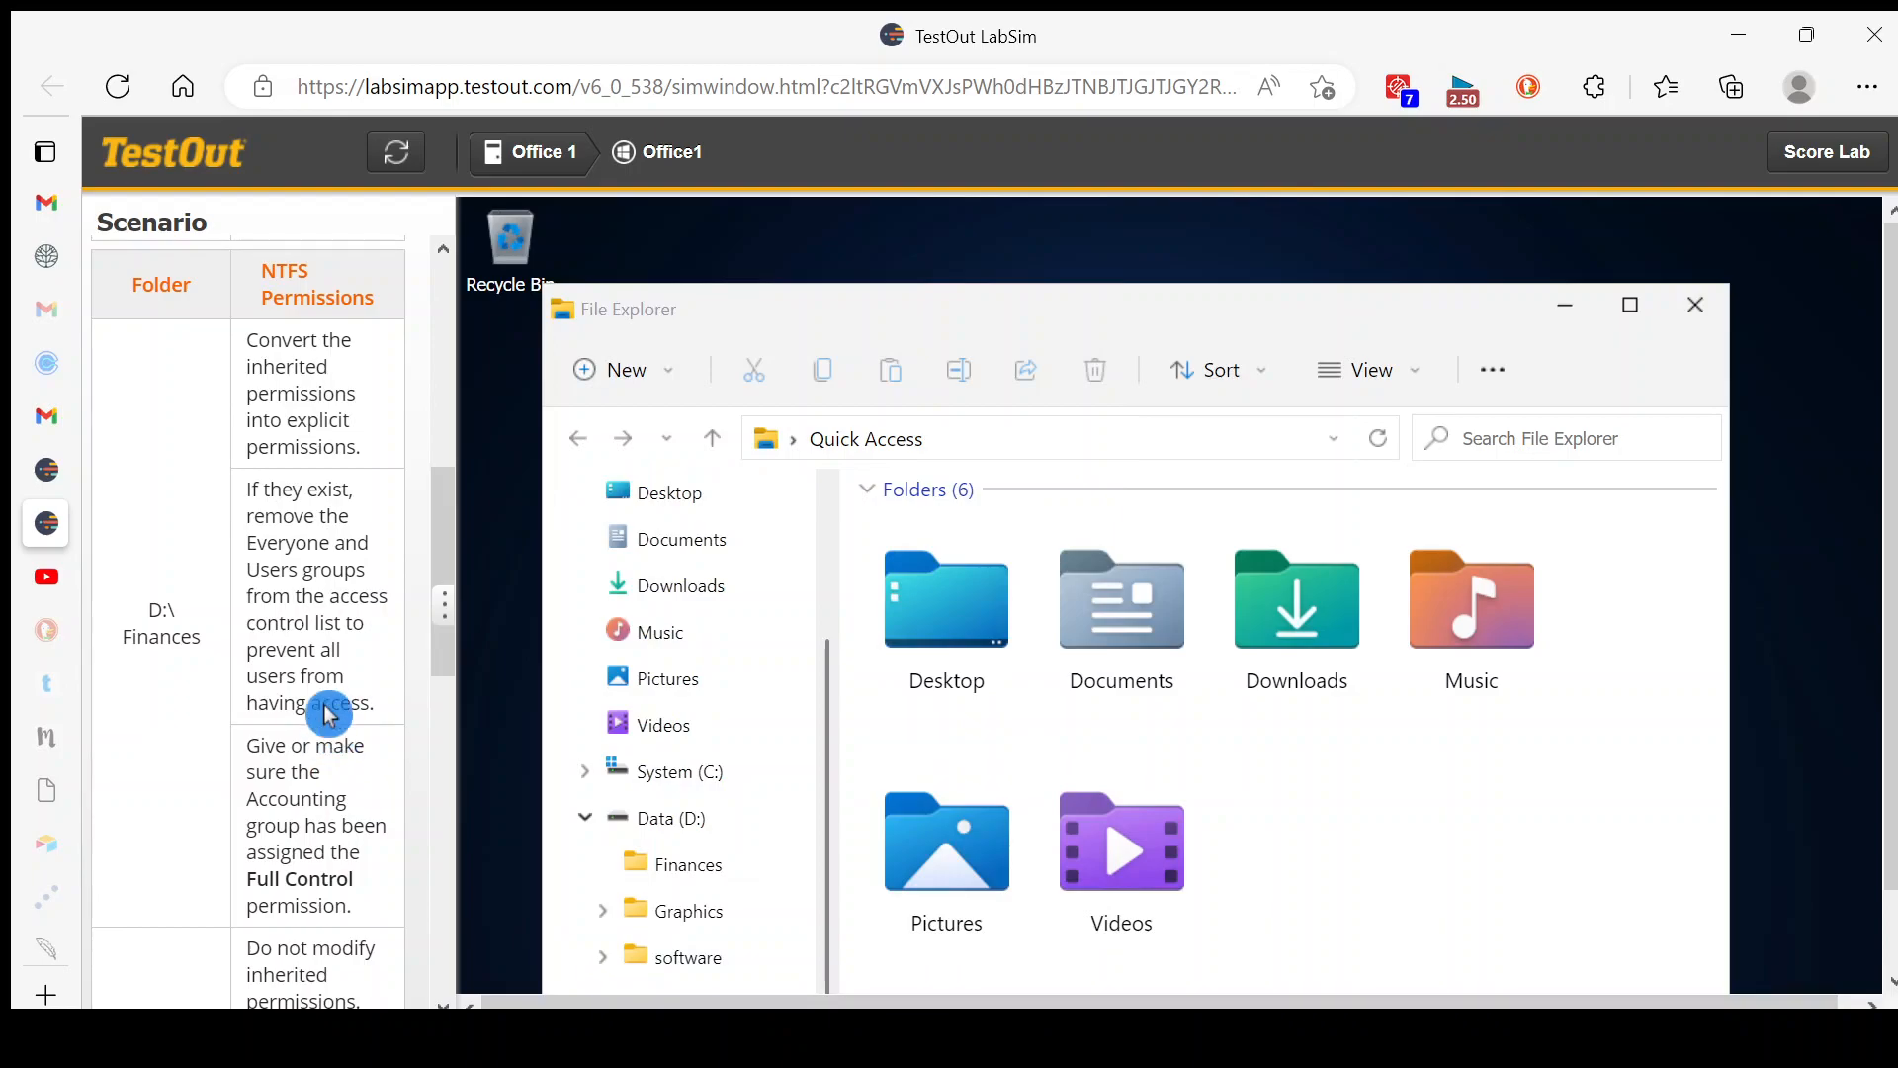
Step: Review the scenario's NTFS requirements for D:\Graphics and open that folder's security permissions for editing
{"action": "left_click_drag", "start_coordinate": [445, 675], "coordinate": [454, 732]}
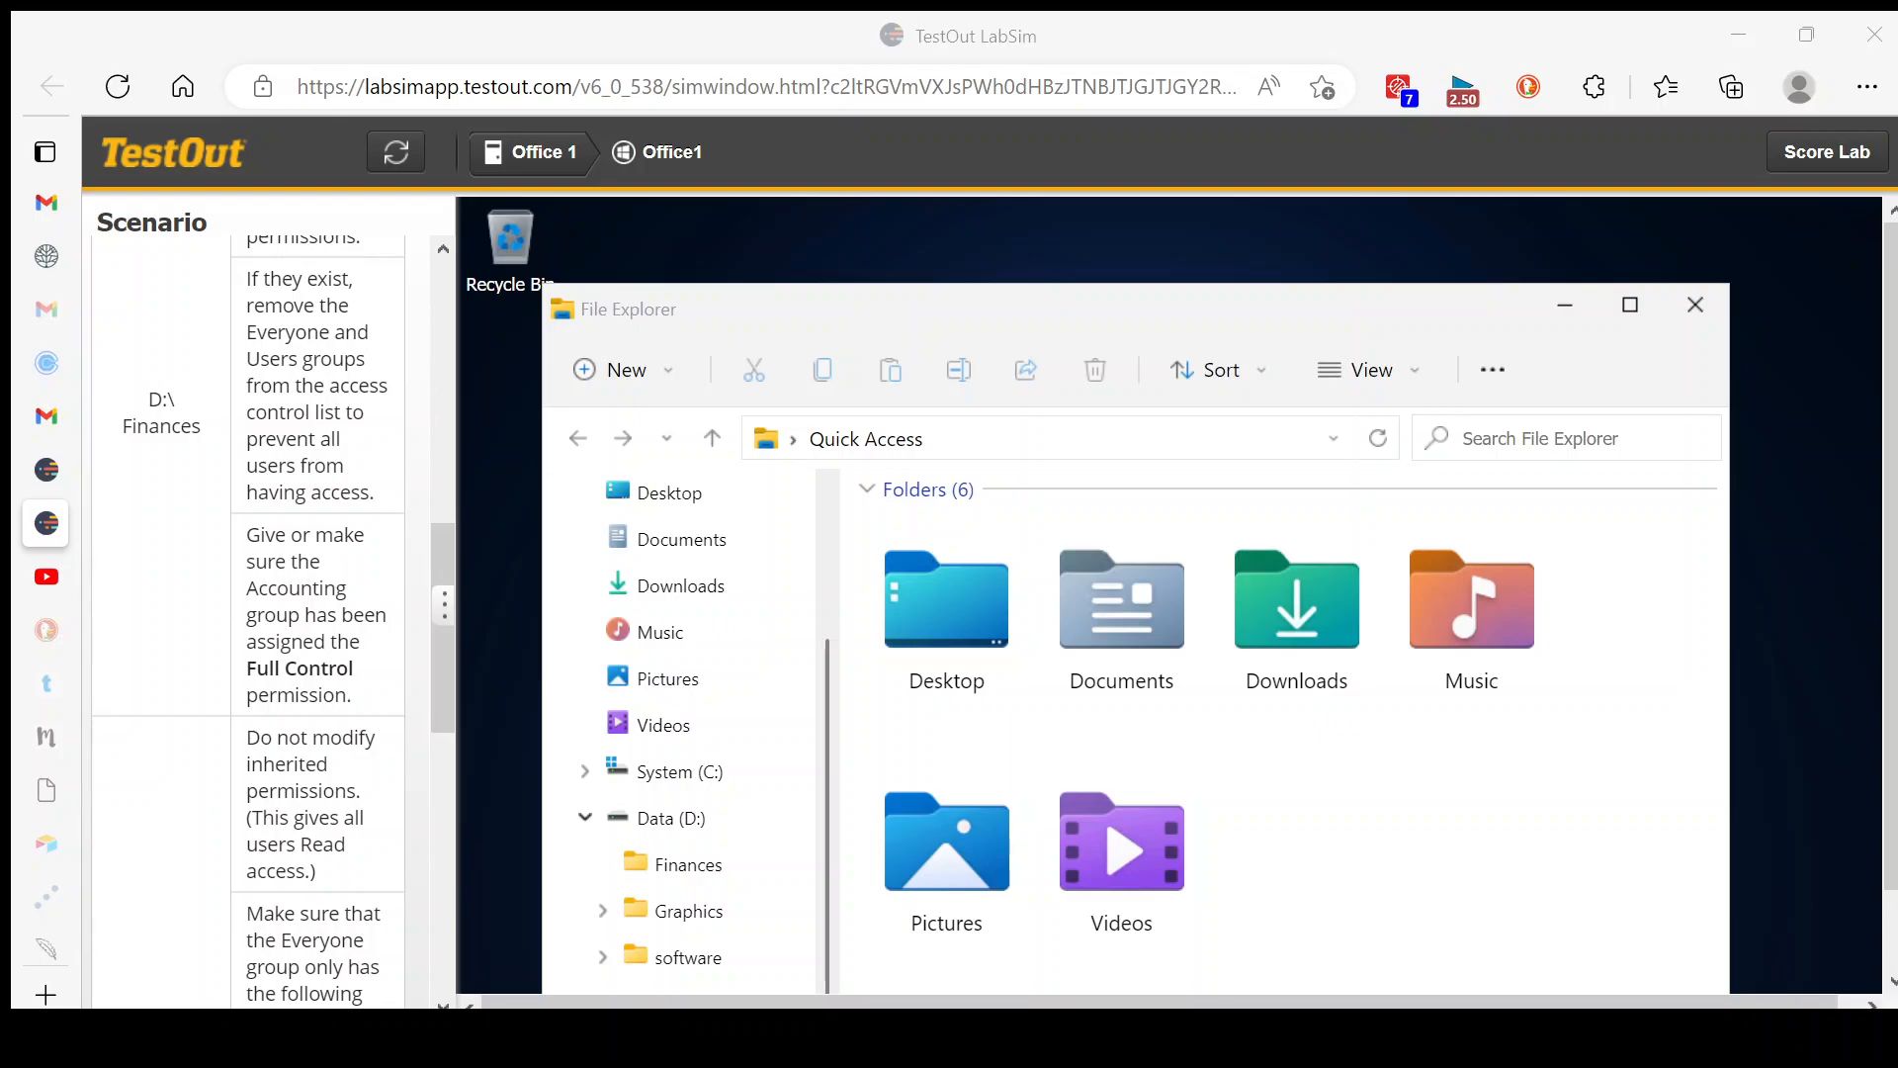
{"action": "left_click_drag", "start_coordinate": [444, 704], "coordinate": [452, 827]}
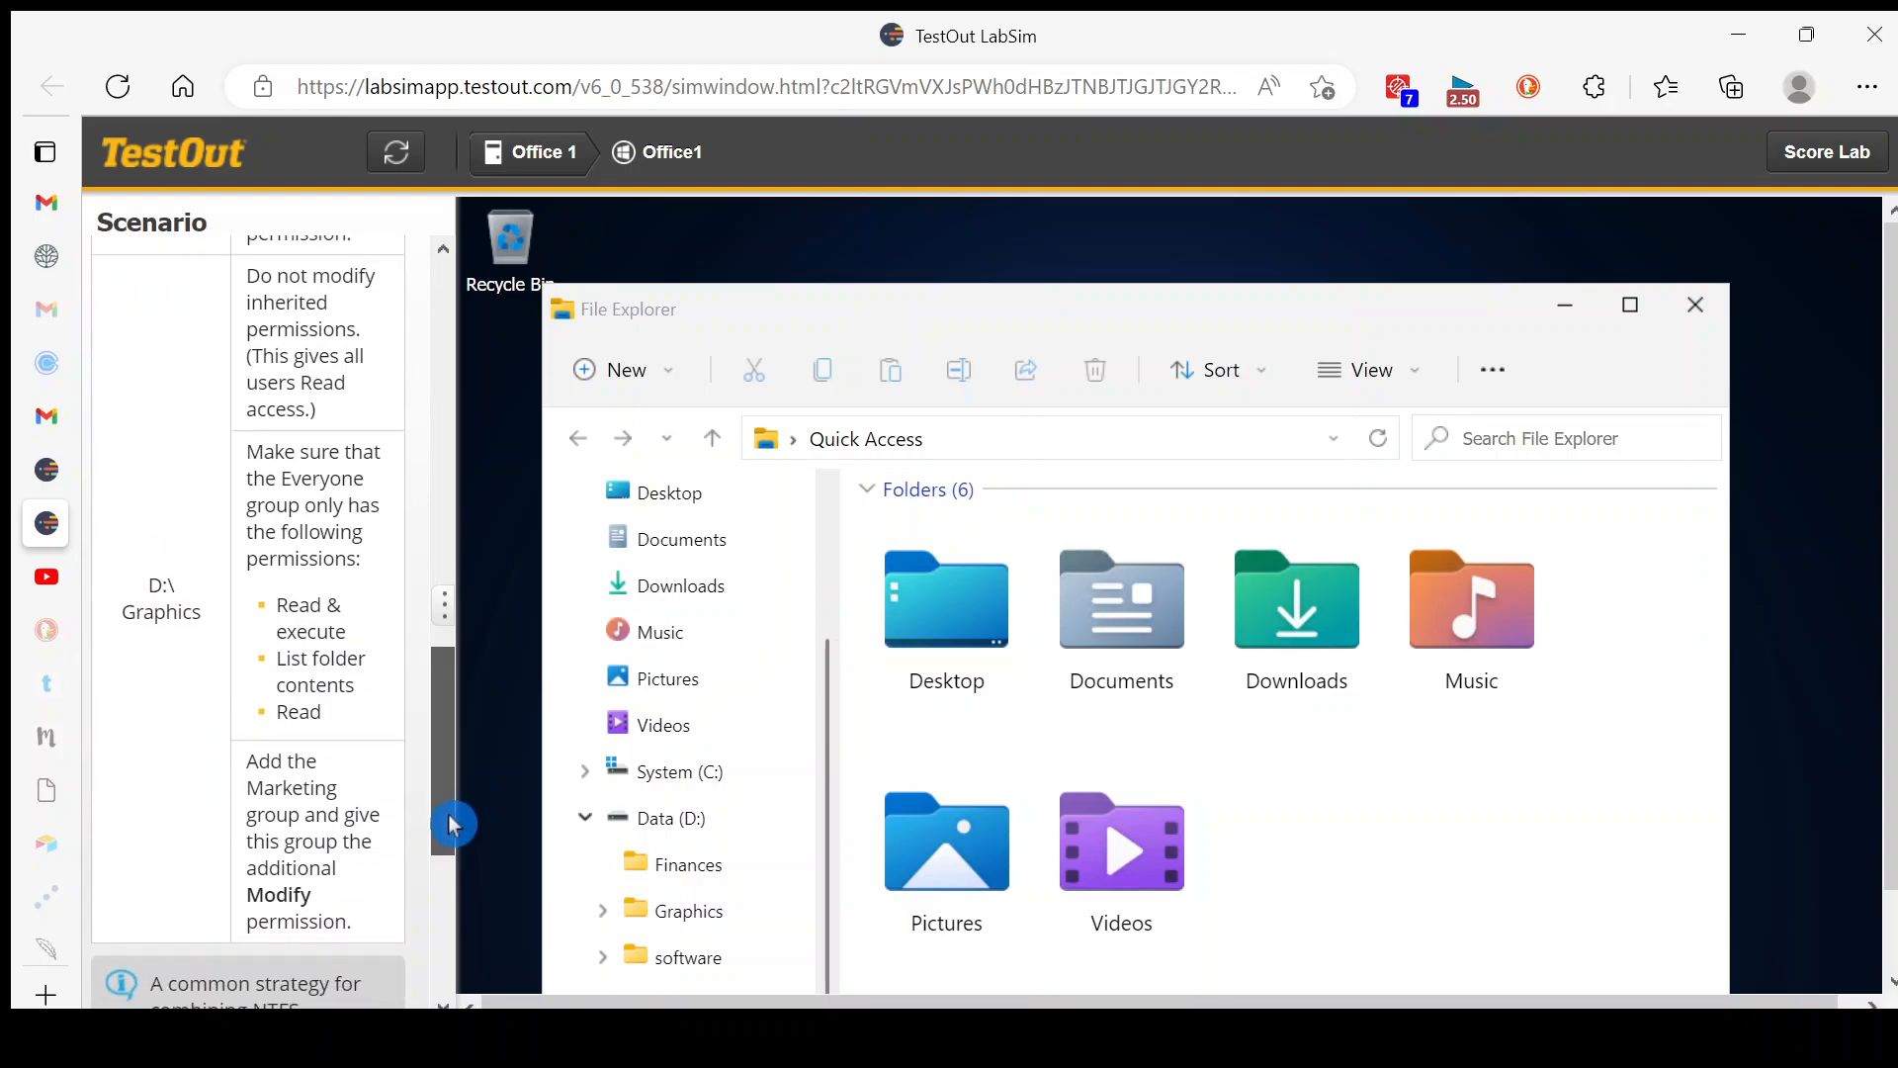
{"action": "right_click", "coordinate": [688, 924]}
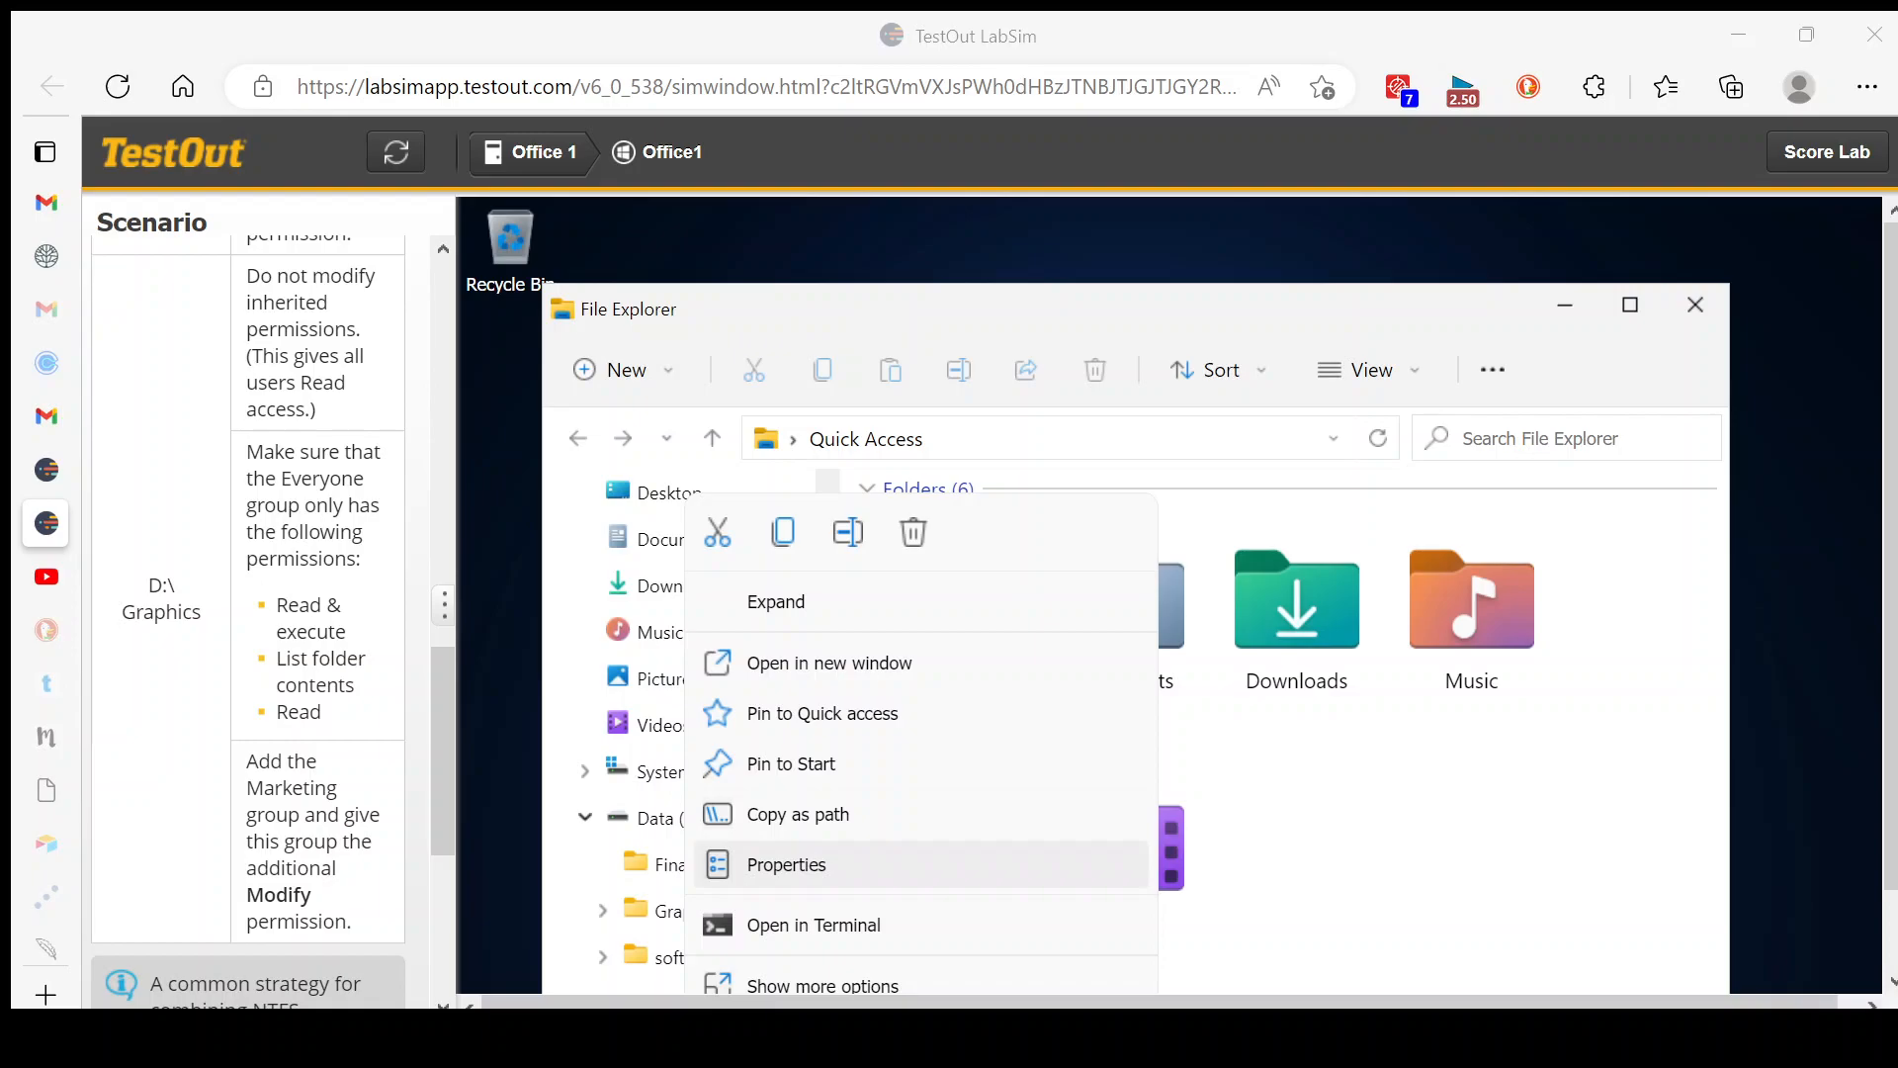
{"action": "left_click", "coordinate": [854, 876]}
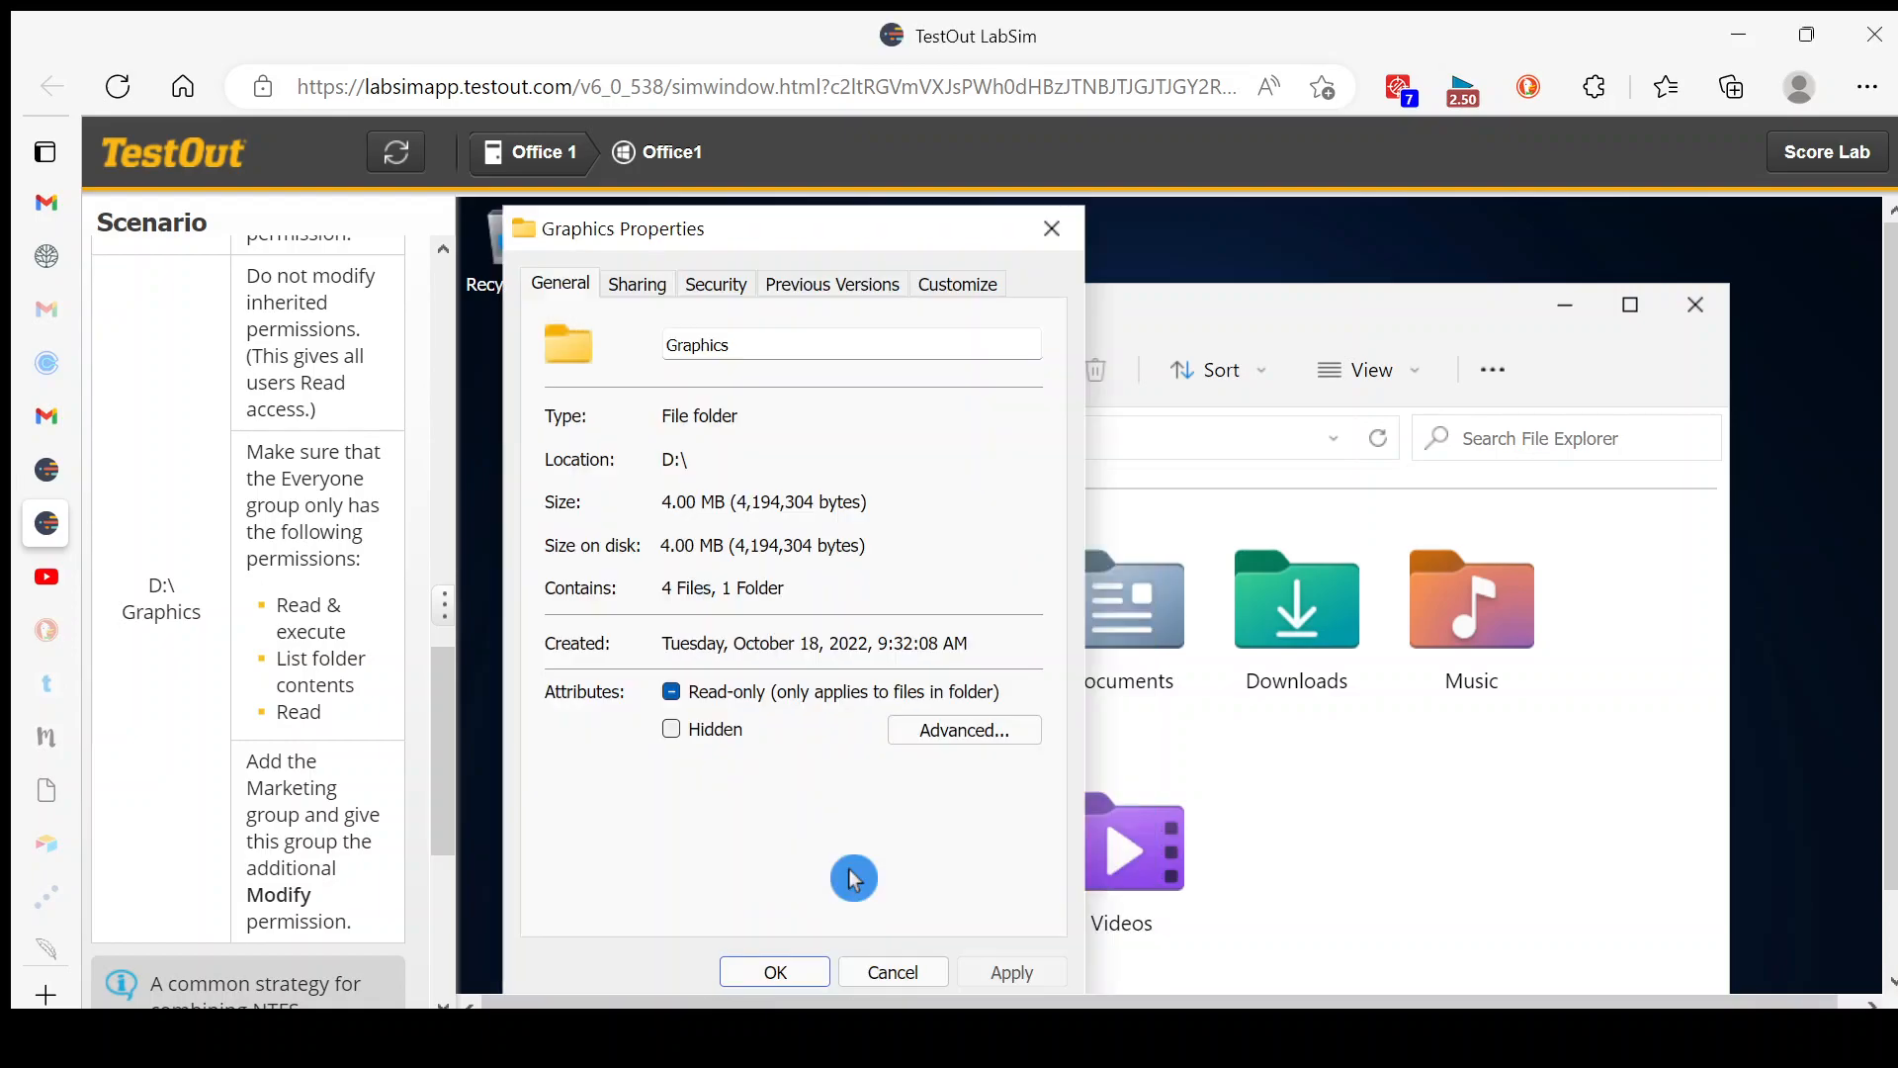
{"action": "left_click", "coordinate": [727, 294]}
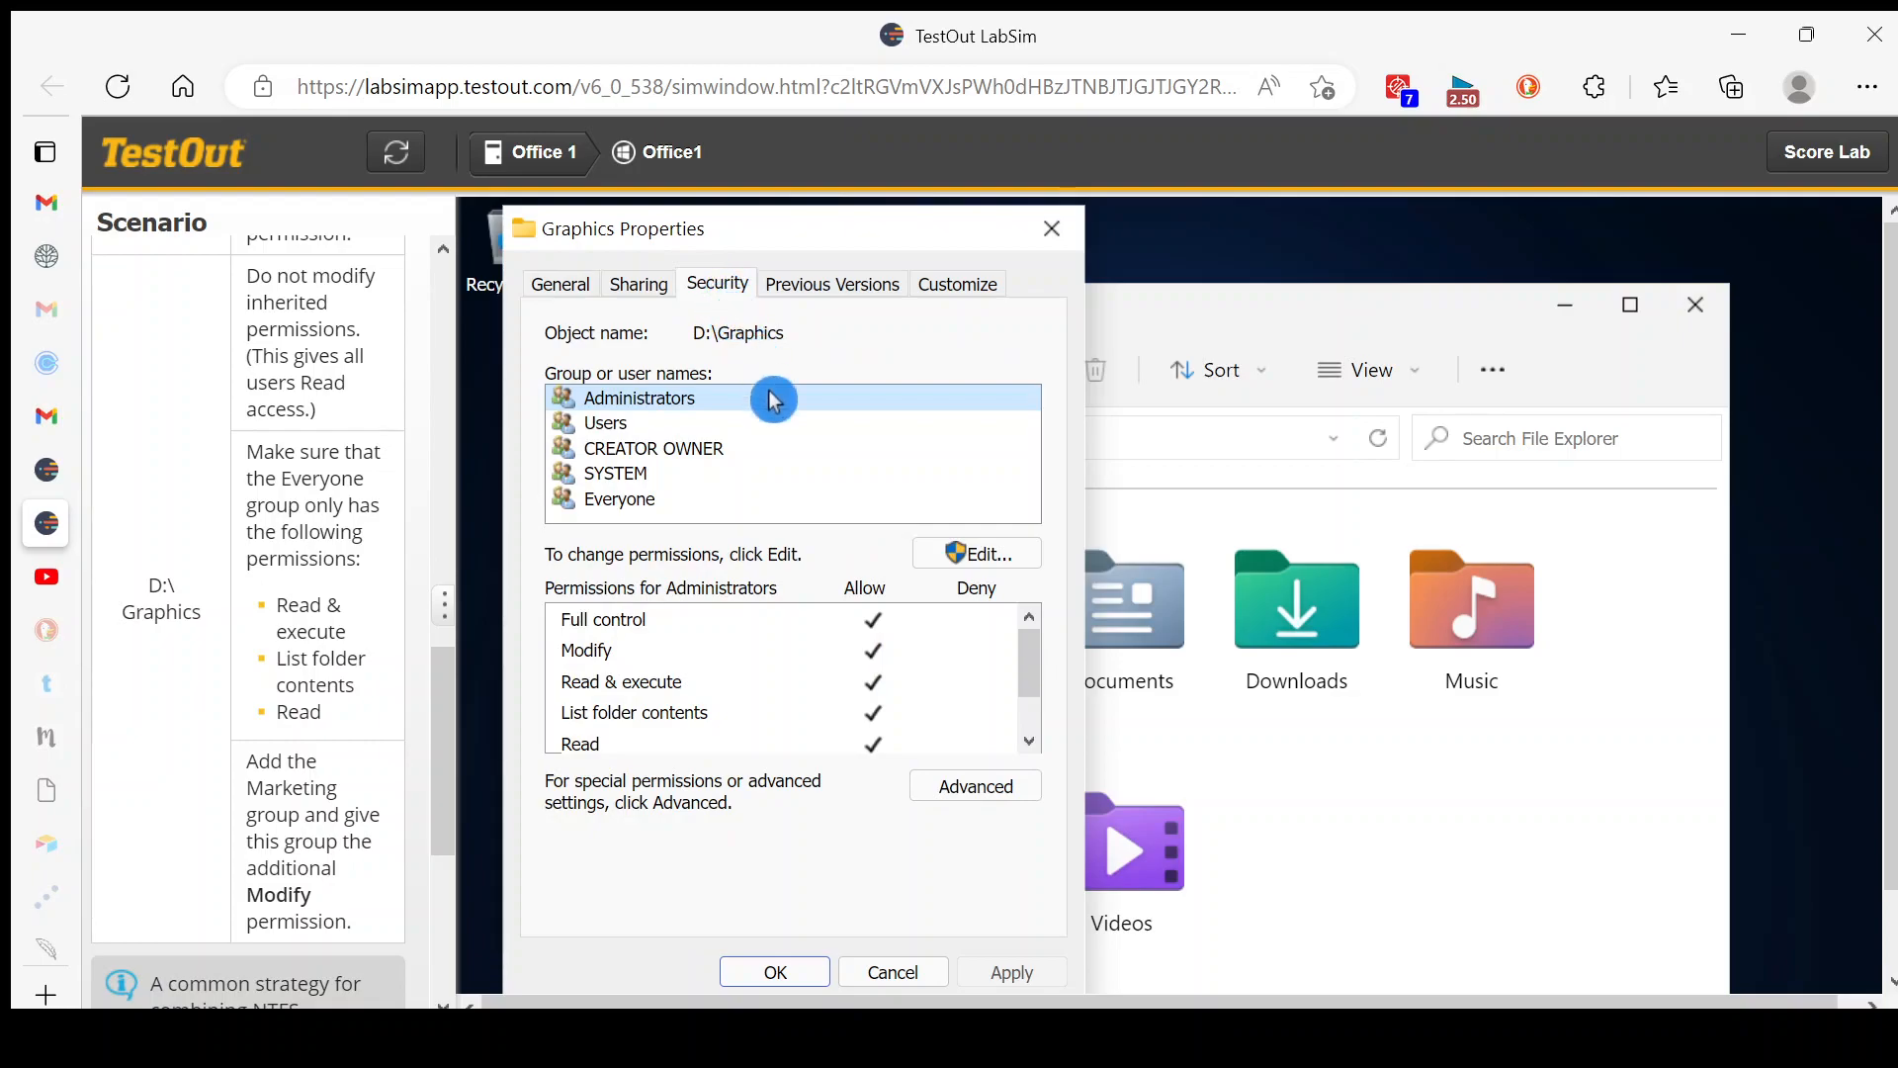
{"action": "left_click", "coordinate": [1023, 561]}
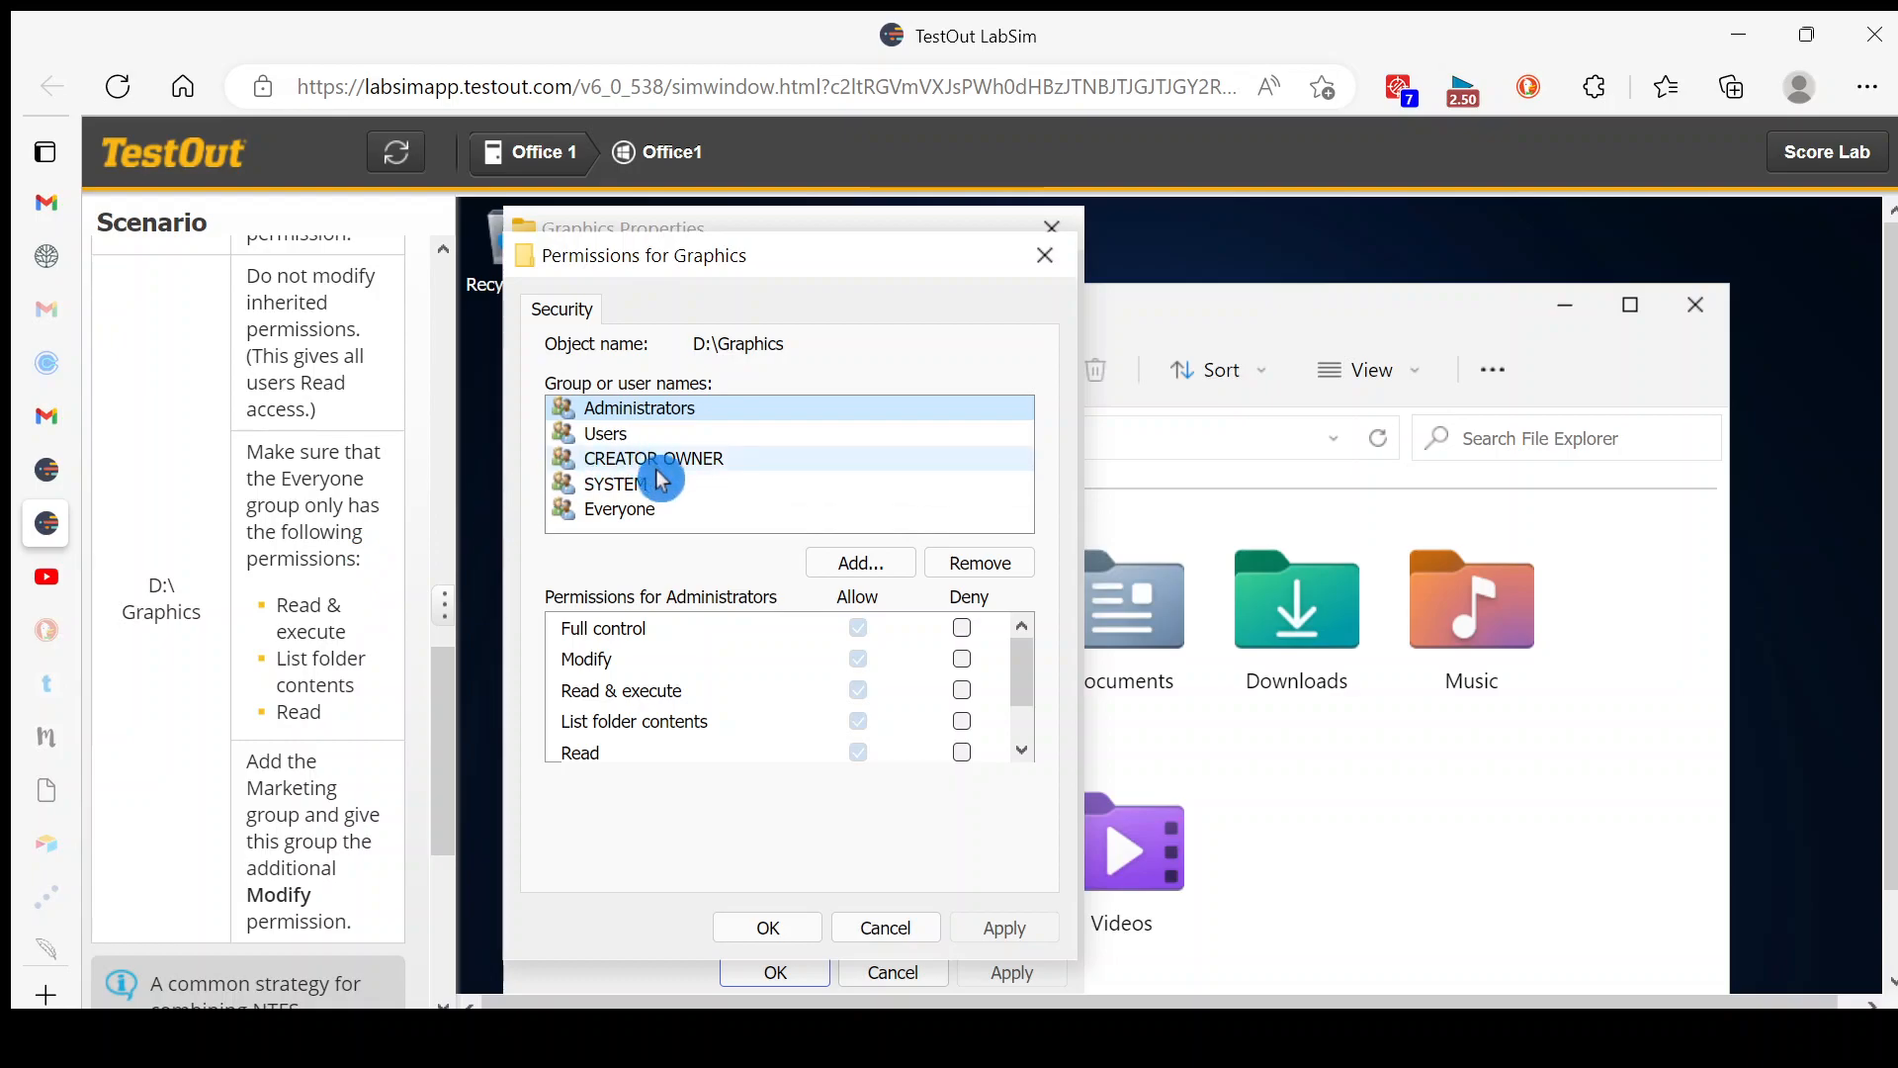
Step: Limit the Everyone group's allowed permissions on D:\Graphics to Read & execute, List folder contents and Read, and apply the change
{"action": "left_click", "coordinate": [641, 518]}
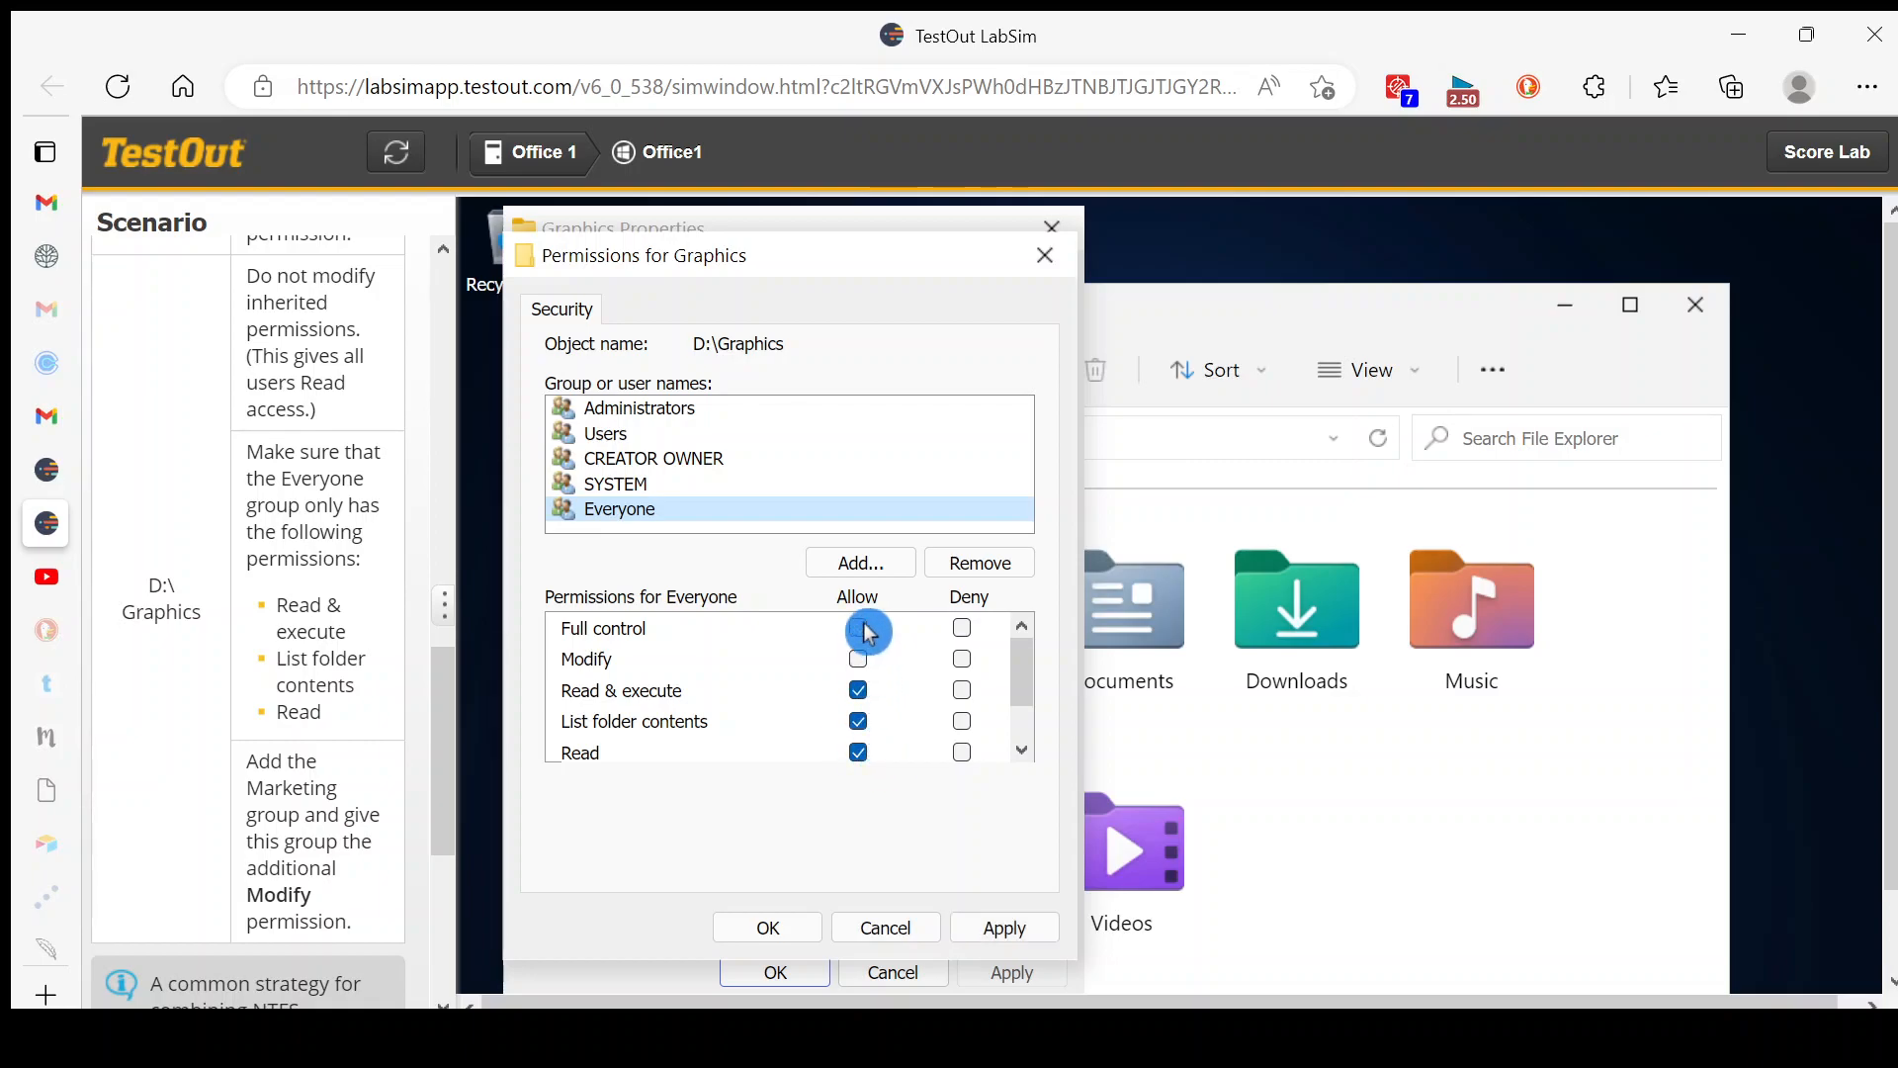
{"action": "left_click_drag", "start_coordinate": [1034, 689], "coordinate": [1043, 725]}
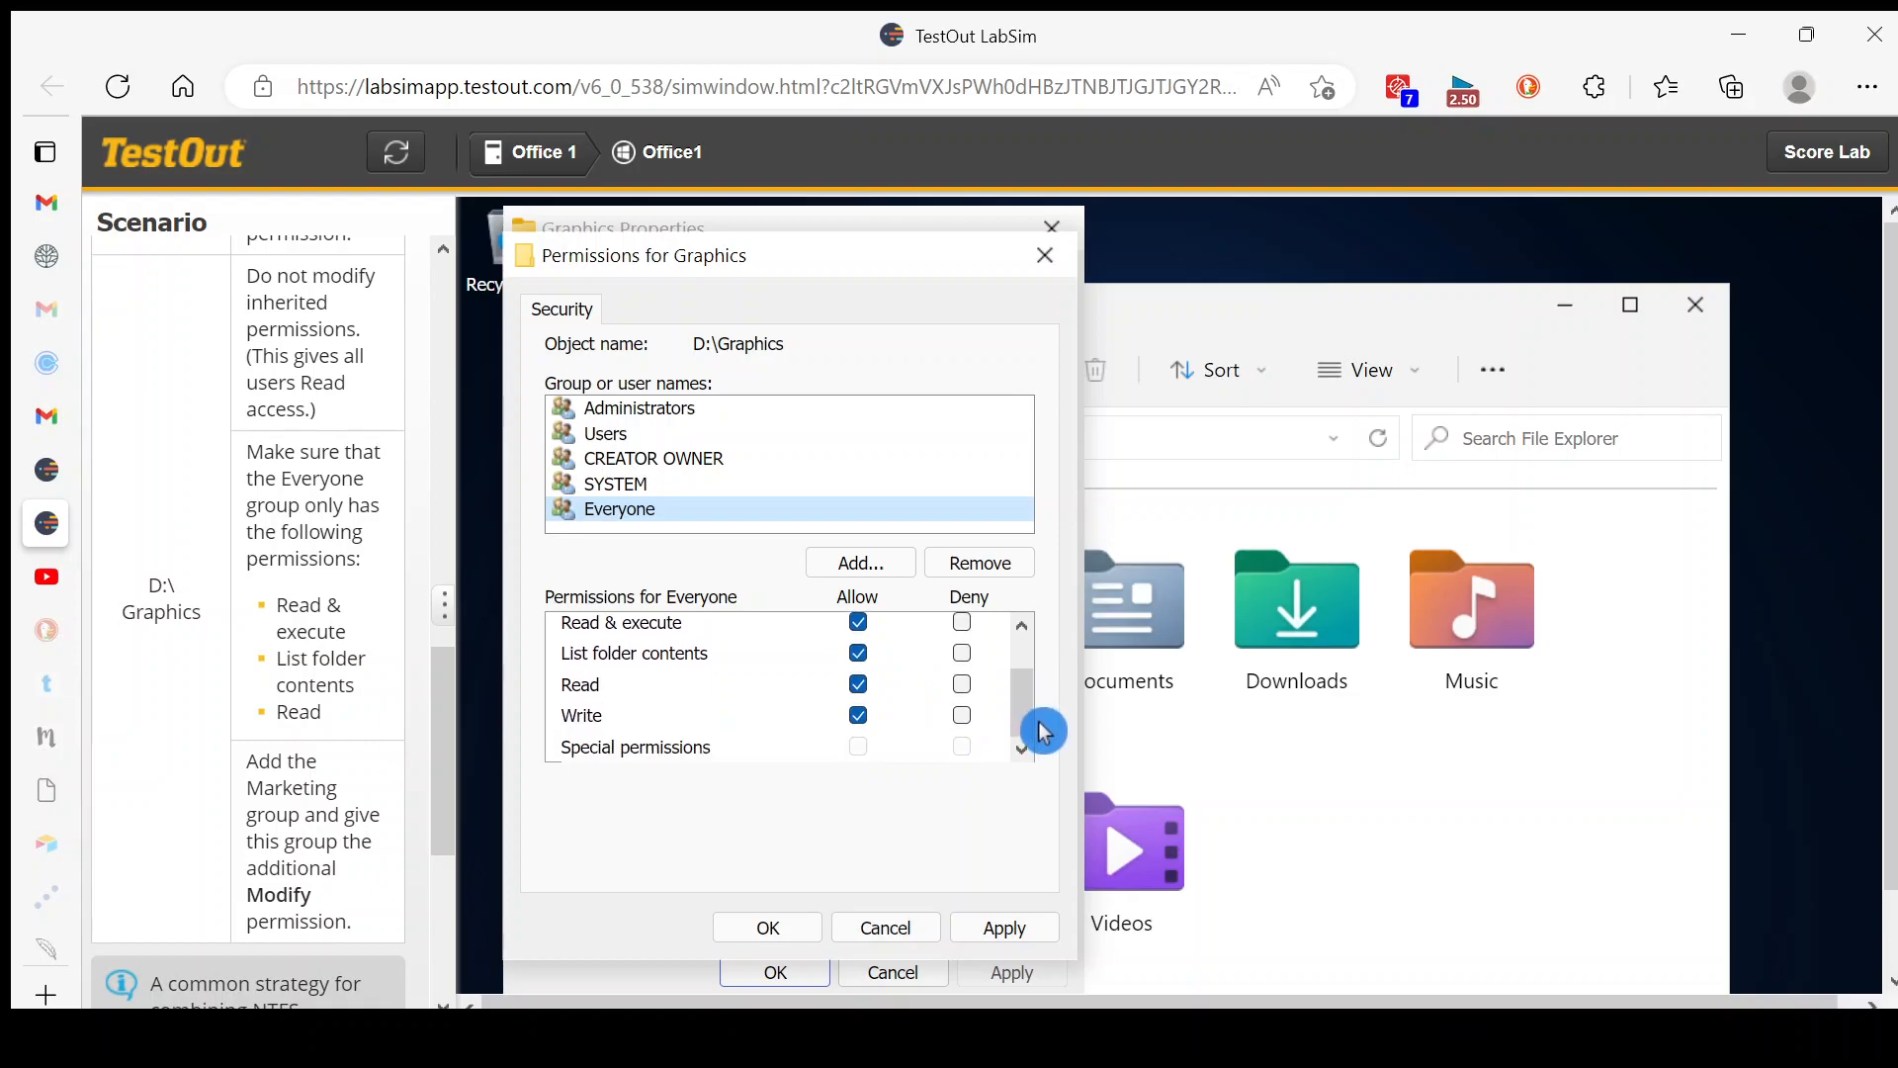
{"action": "left_click", "coordinate": [864, 722]}
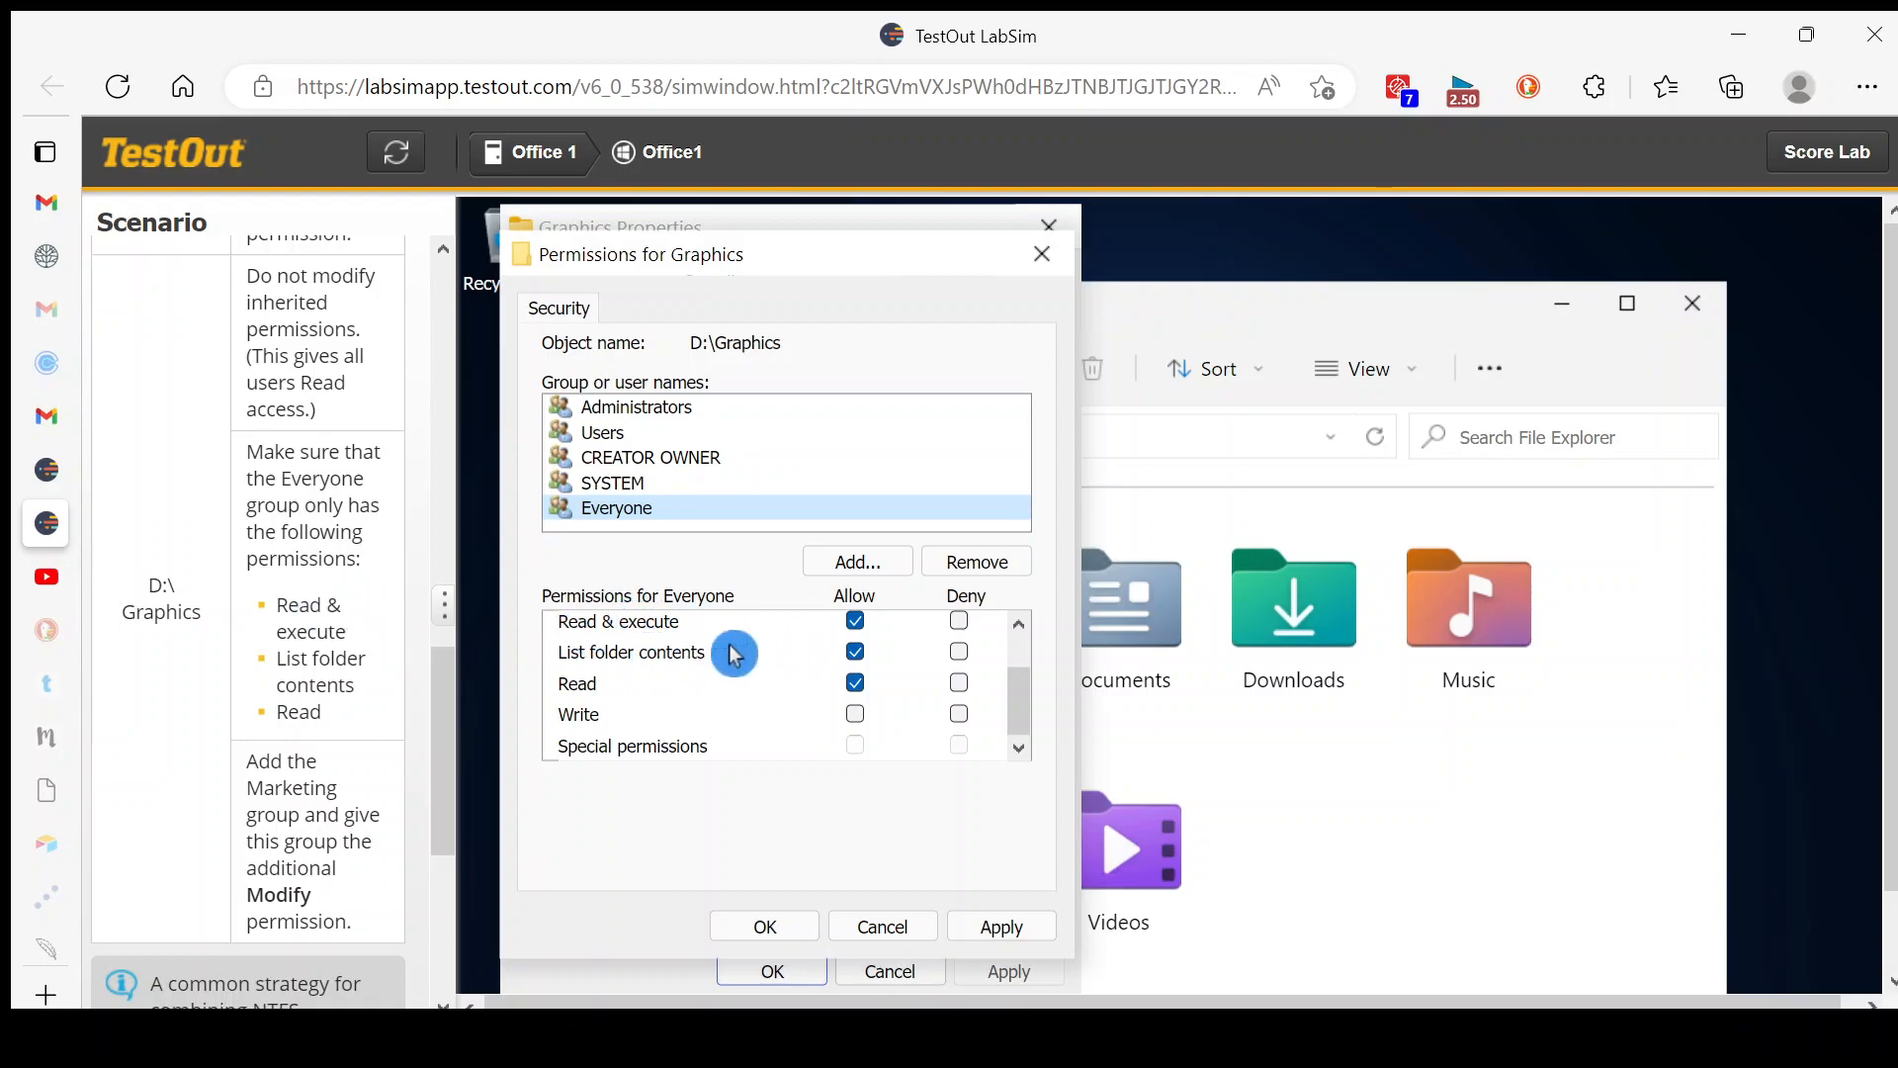
{"action": "left_click_drag", "start_coordinate": [1020, 716], "coordinate": [1022, 669]}
{"action": "left_click", "coordinate": [1025, 933]}
{"action": "left_click", "coordinate": [748, 933]}
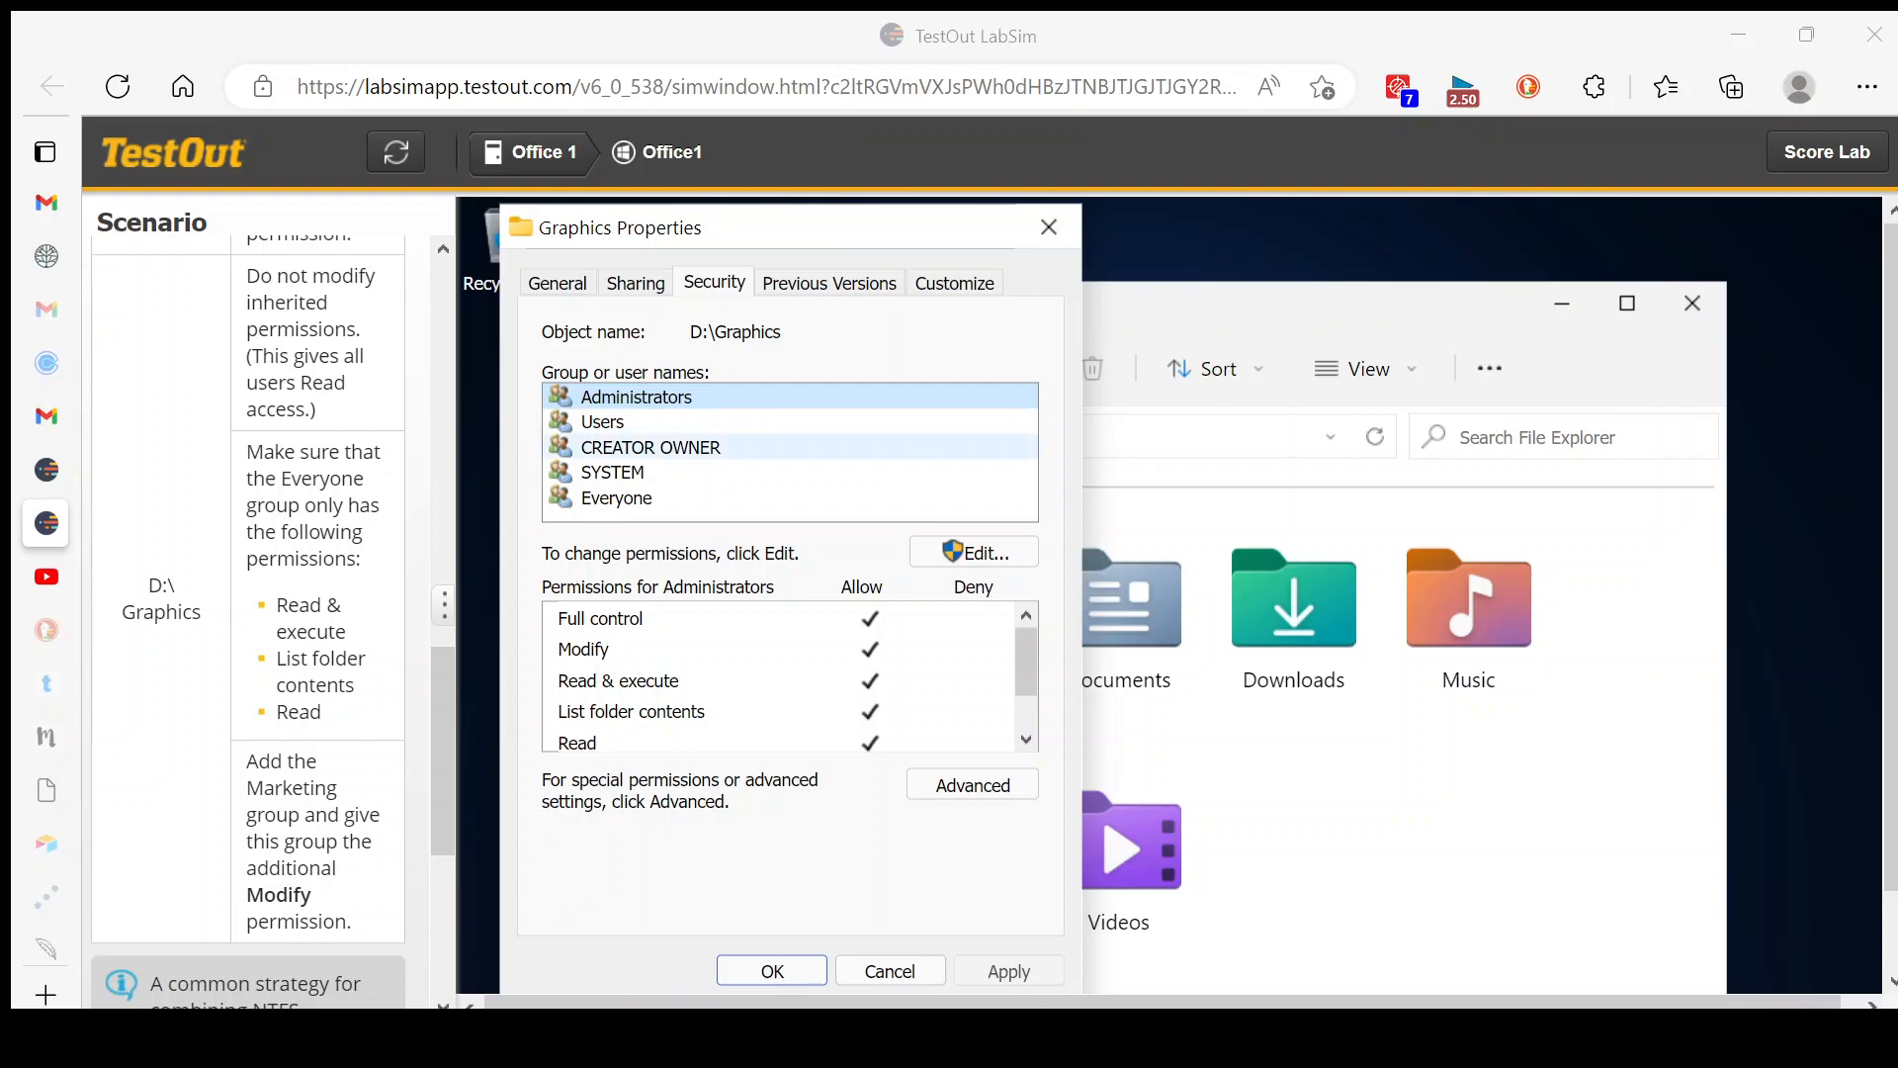
Step: Add the Marketing group to the D:\Graphics folder's security permissions, verifying its name against the CorpNet.local directory
{"action": "left_click", "coordinate": [954, 551]}
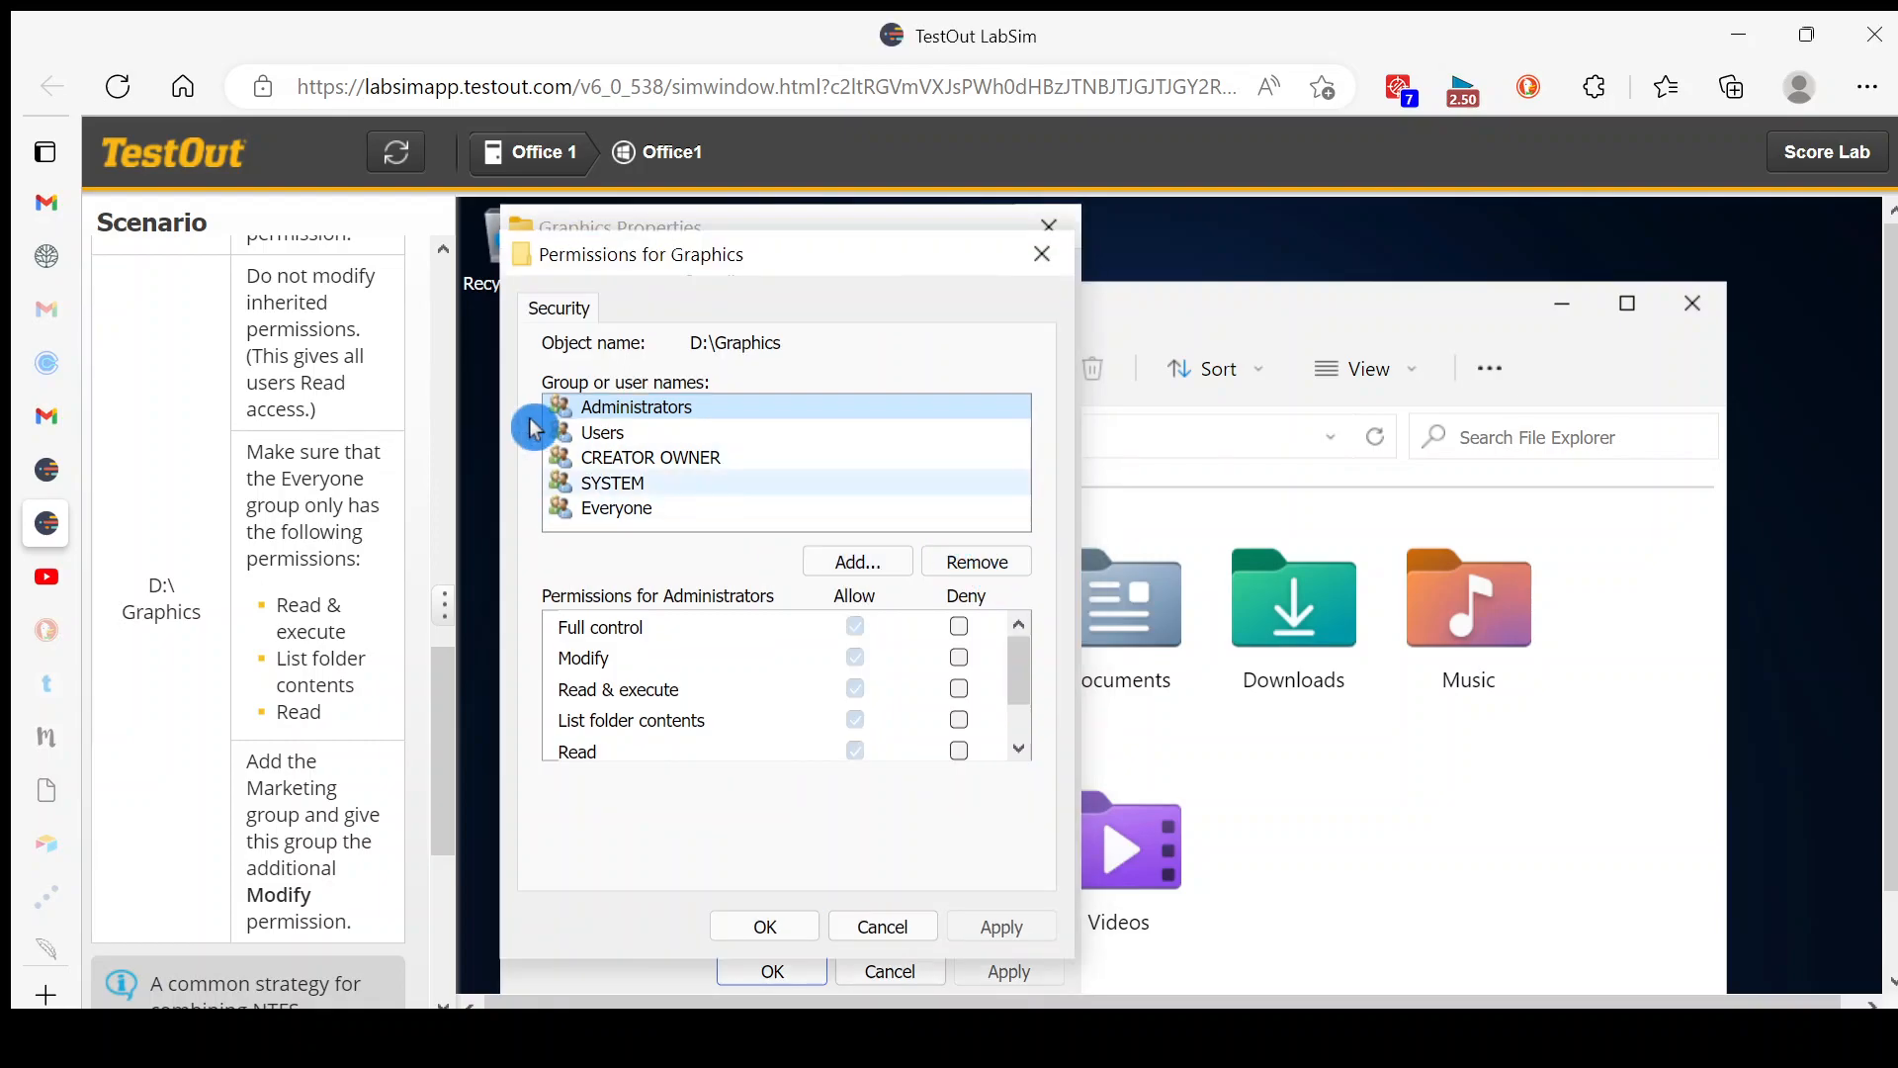
{"action": "left_click", "coordinate": [898, 568]}
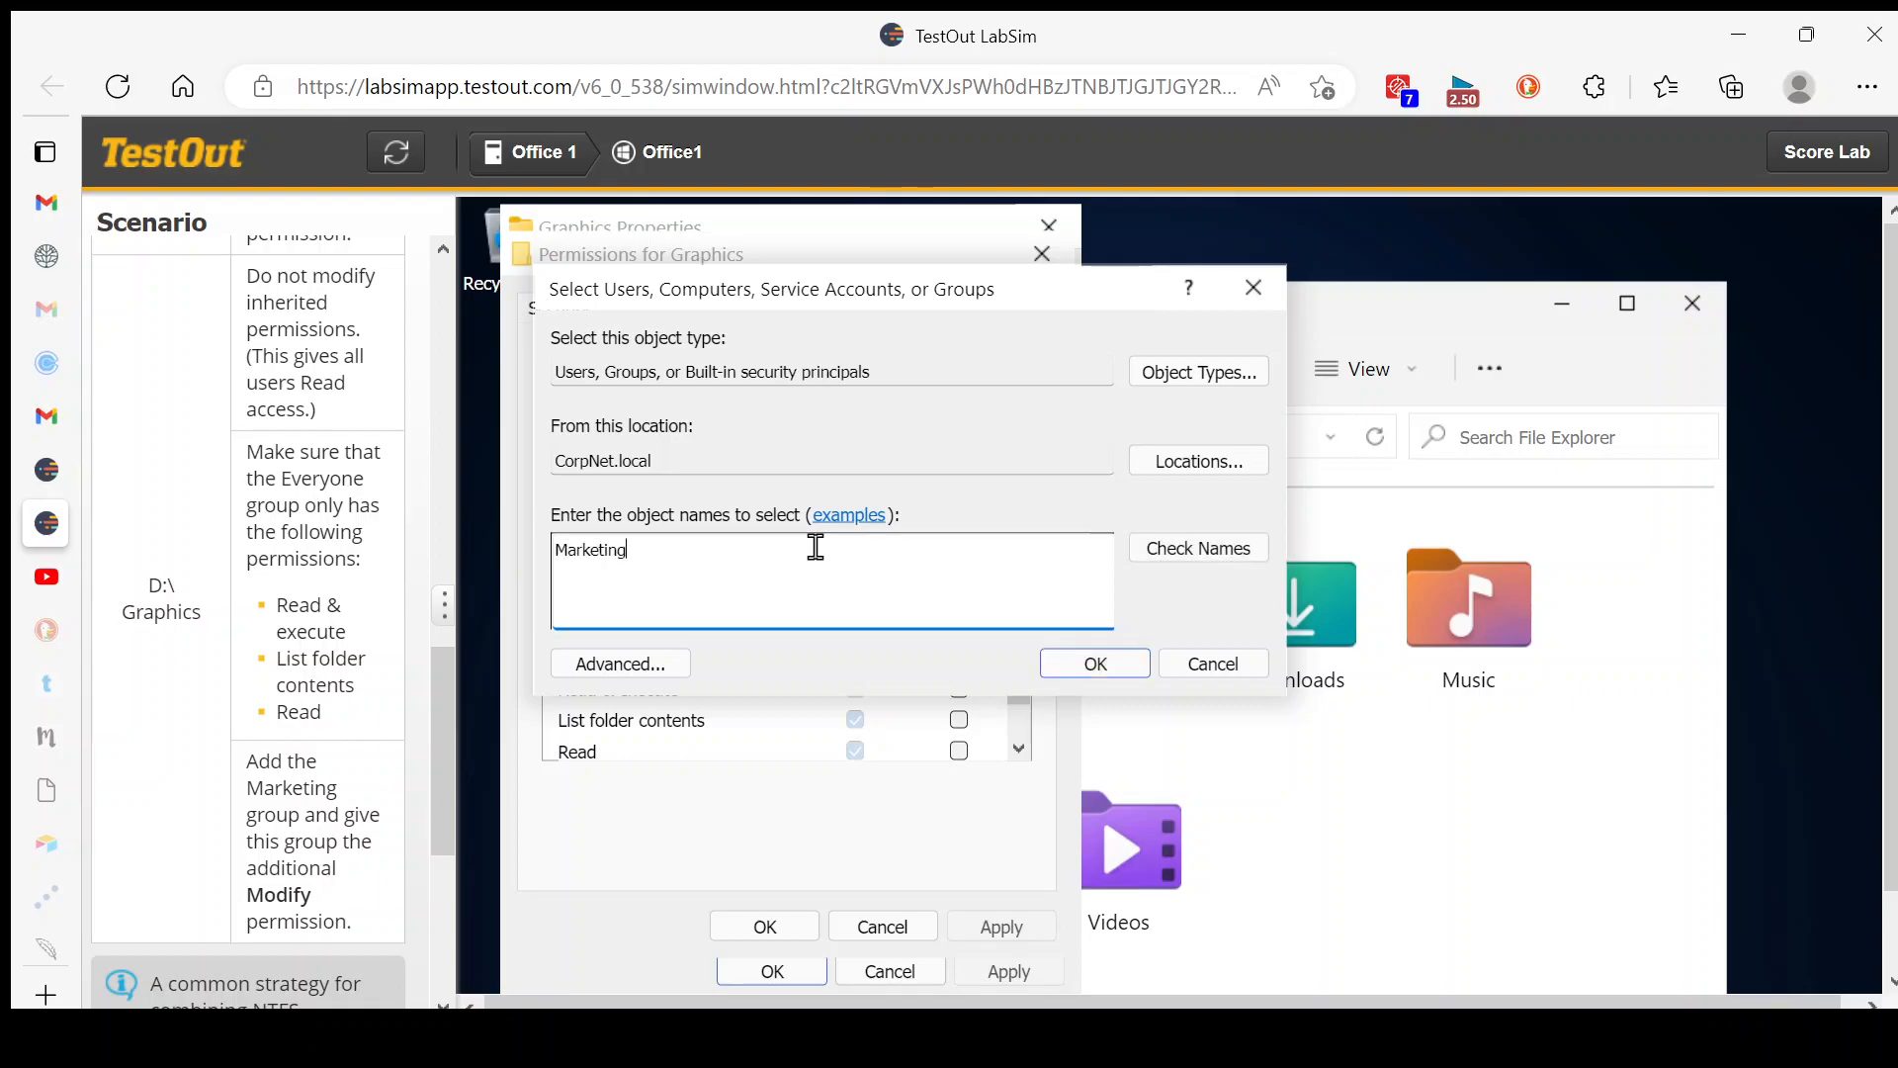
{"action": "left_click", "coordinate": [1262, 551]}
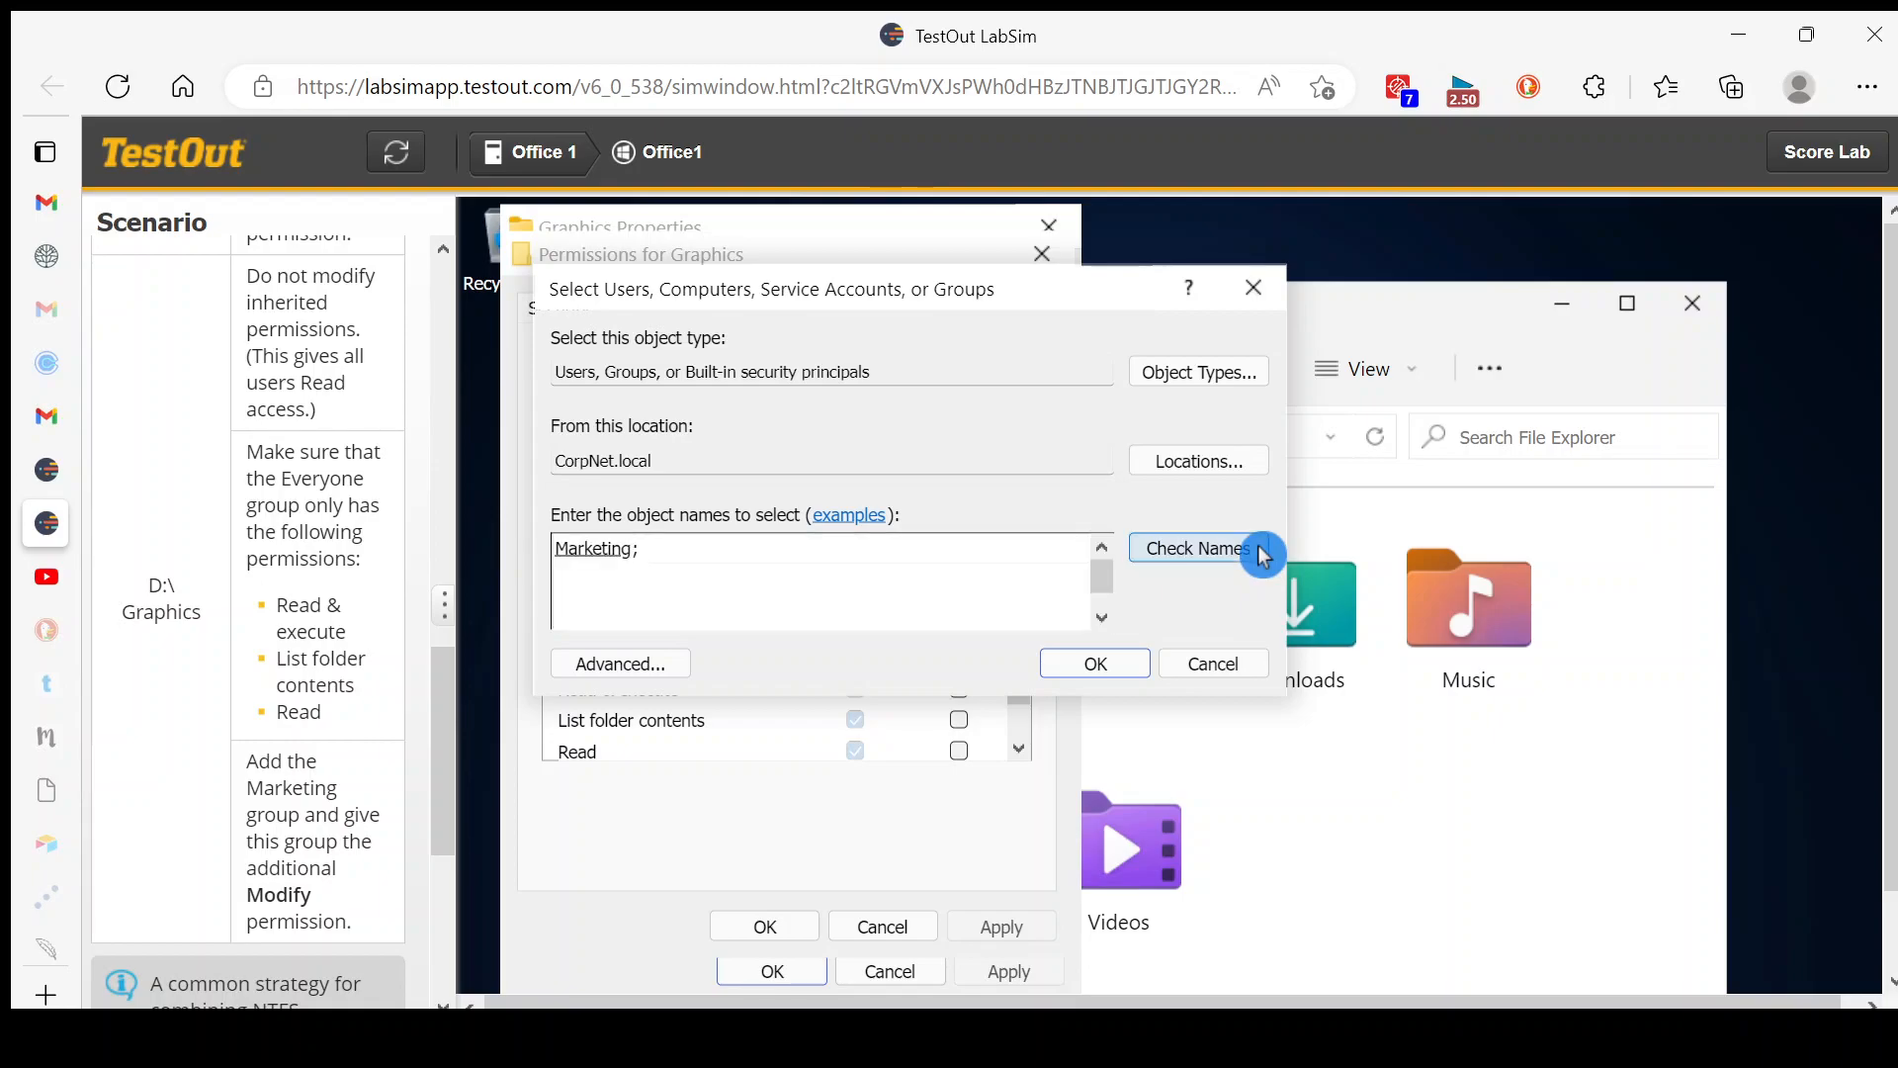
{"action": "left_click", "coordinate": [1142, 668]}
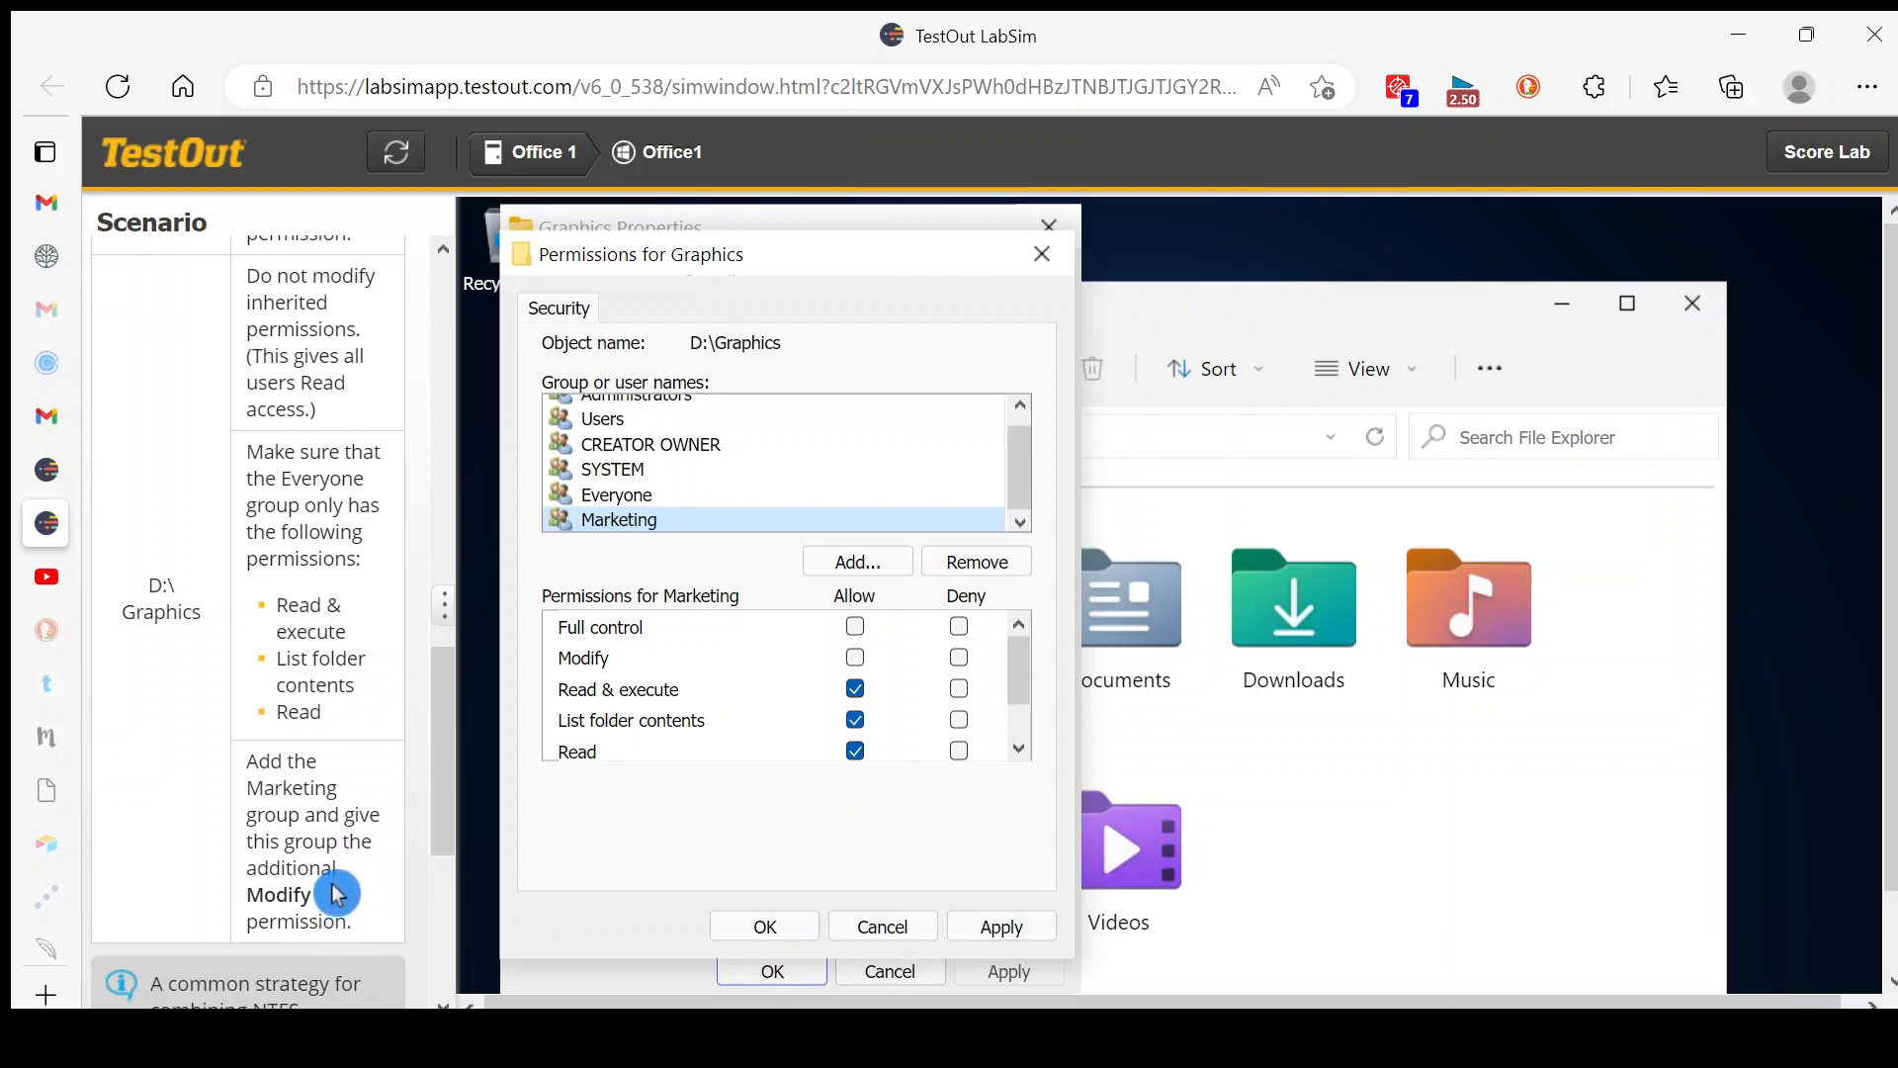
Step: Allow the Marketing group the Modify permission on D:\Graphics and accept the permission changes
{"action": "left_click", "coordinate": [856, 660]}
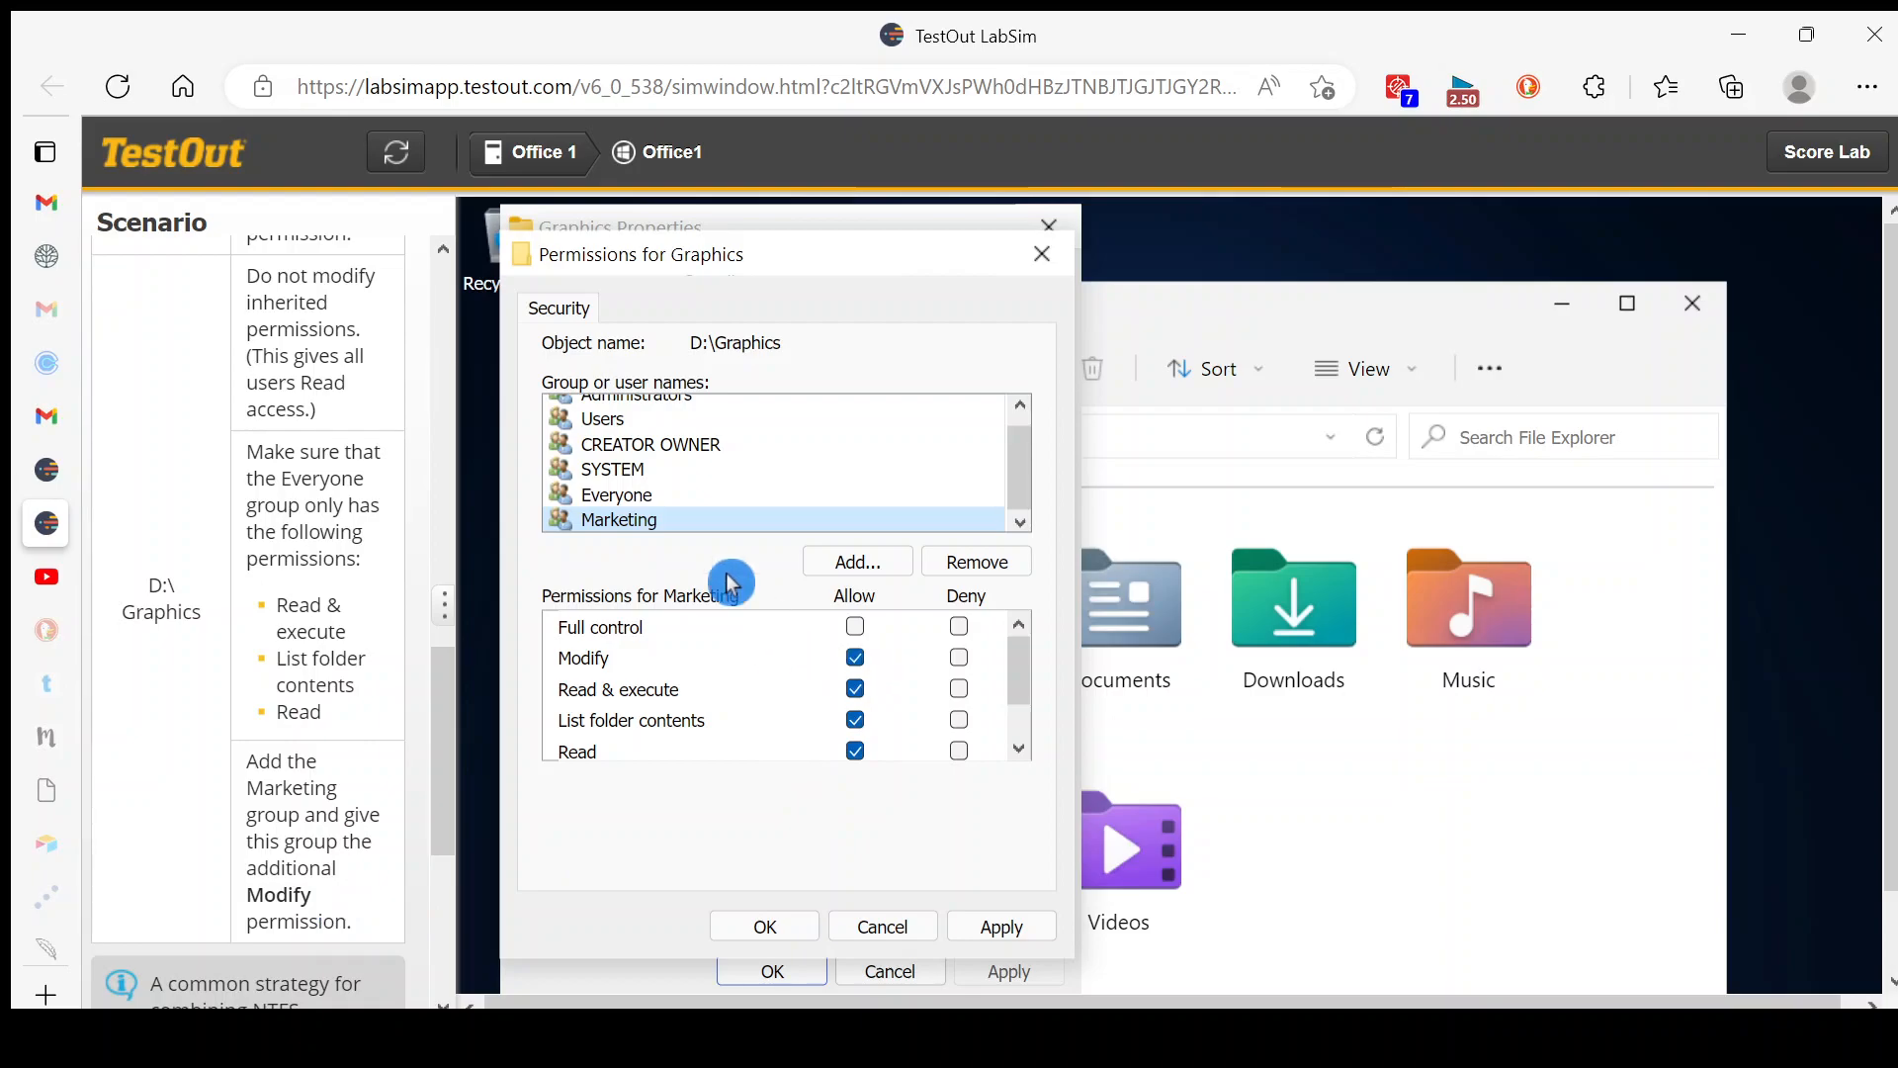
{"action": "left_click", "coordinate": [1001, 930]}
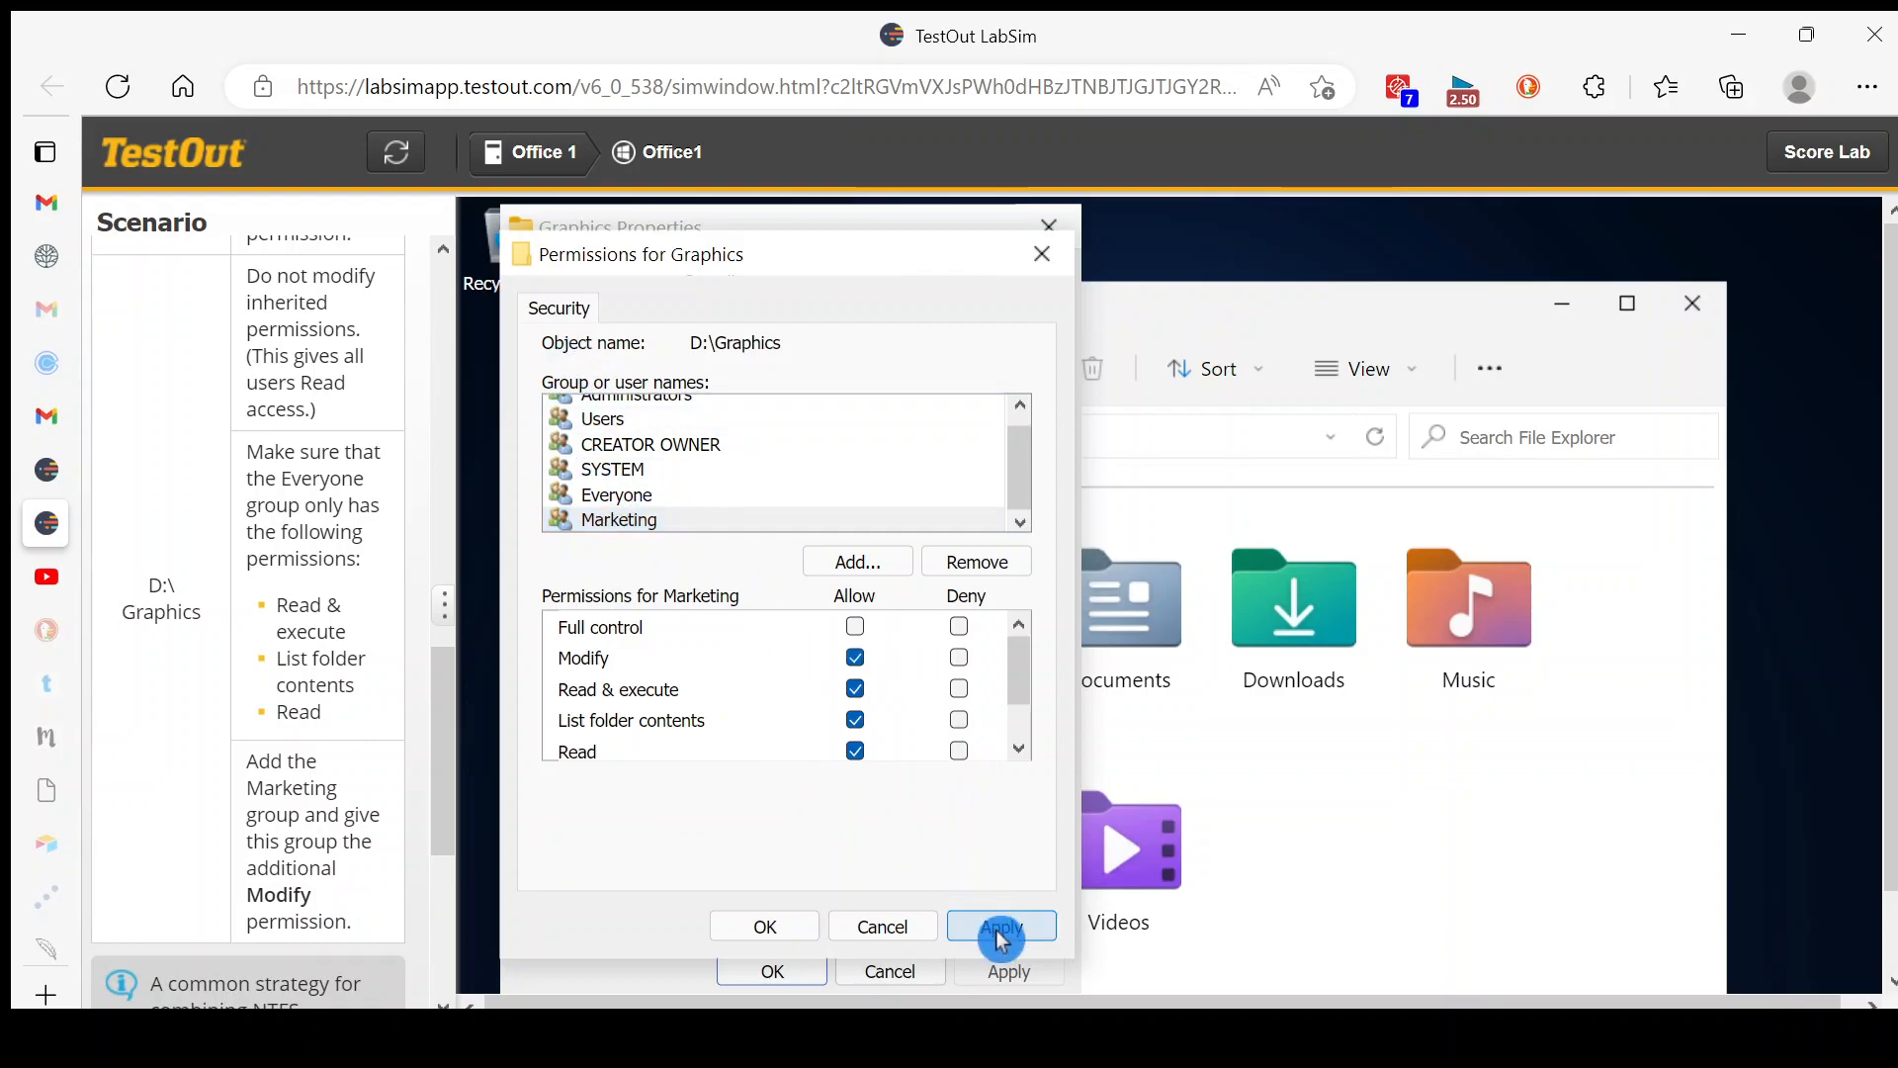
{"action": "left_click", "coordinate": [770, 935]}
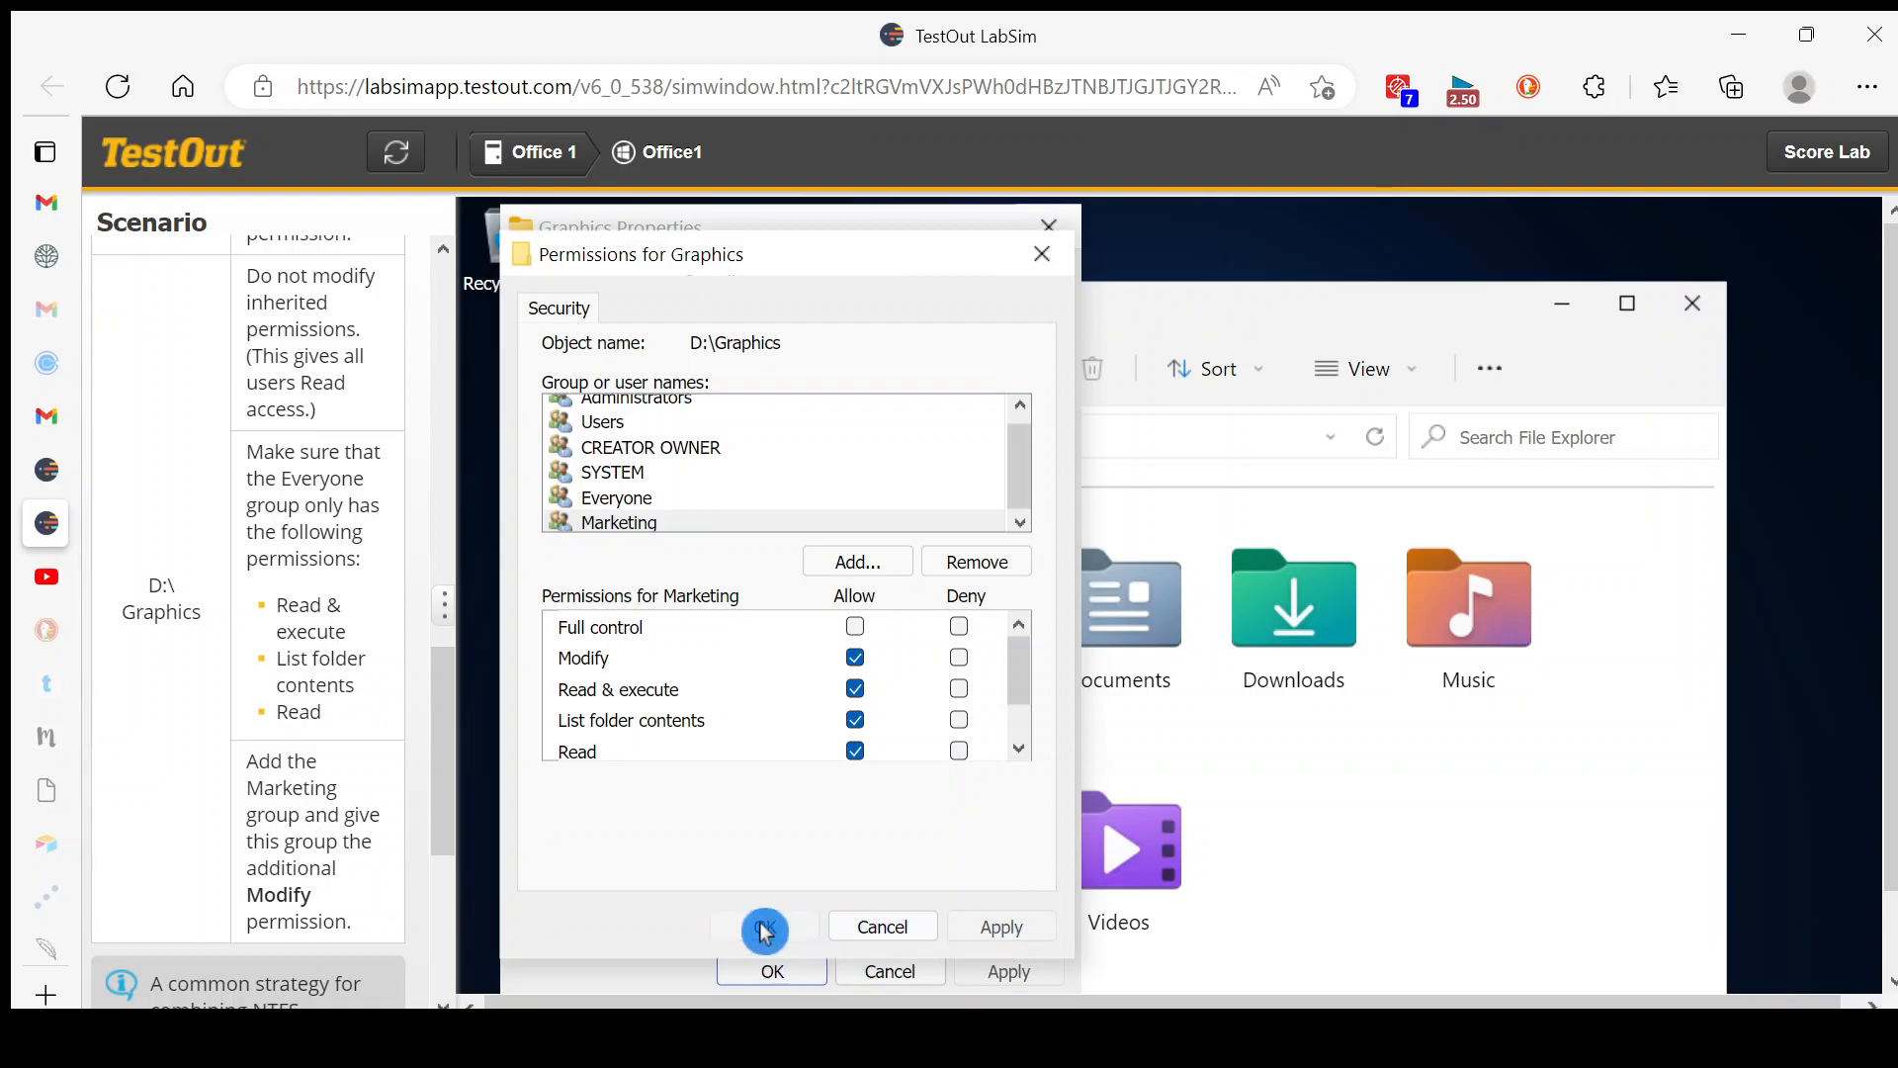
Step: Check the rest of the scenario, accept and close the Graphics properties, and submit the lab for scoring
{"action": "left_click_drag", "start_coordinate": [445, 749], "coordinate": [465, 902]}
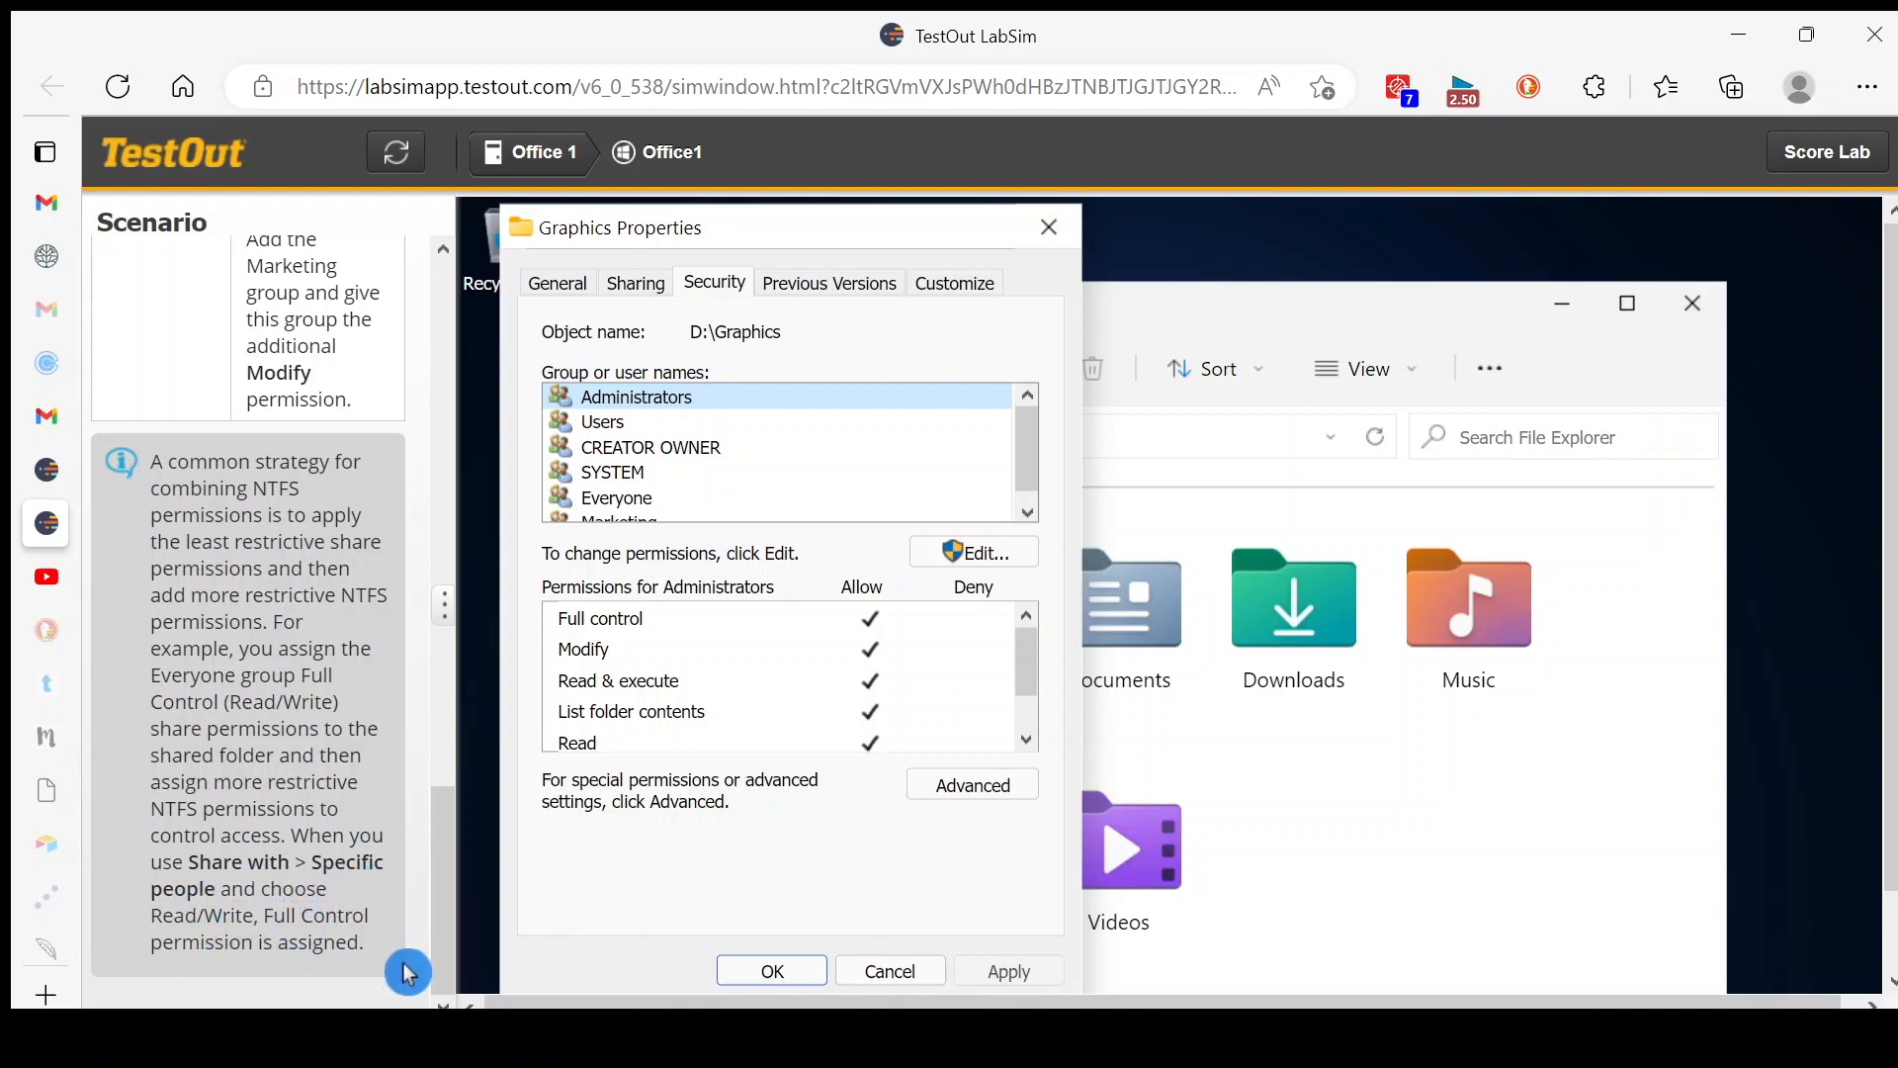
{"action": "left_click", "coordinate": [759, 972]}
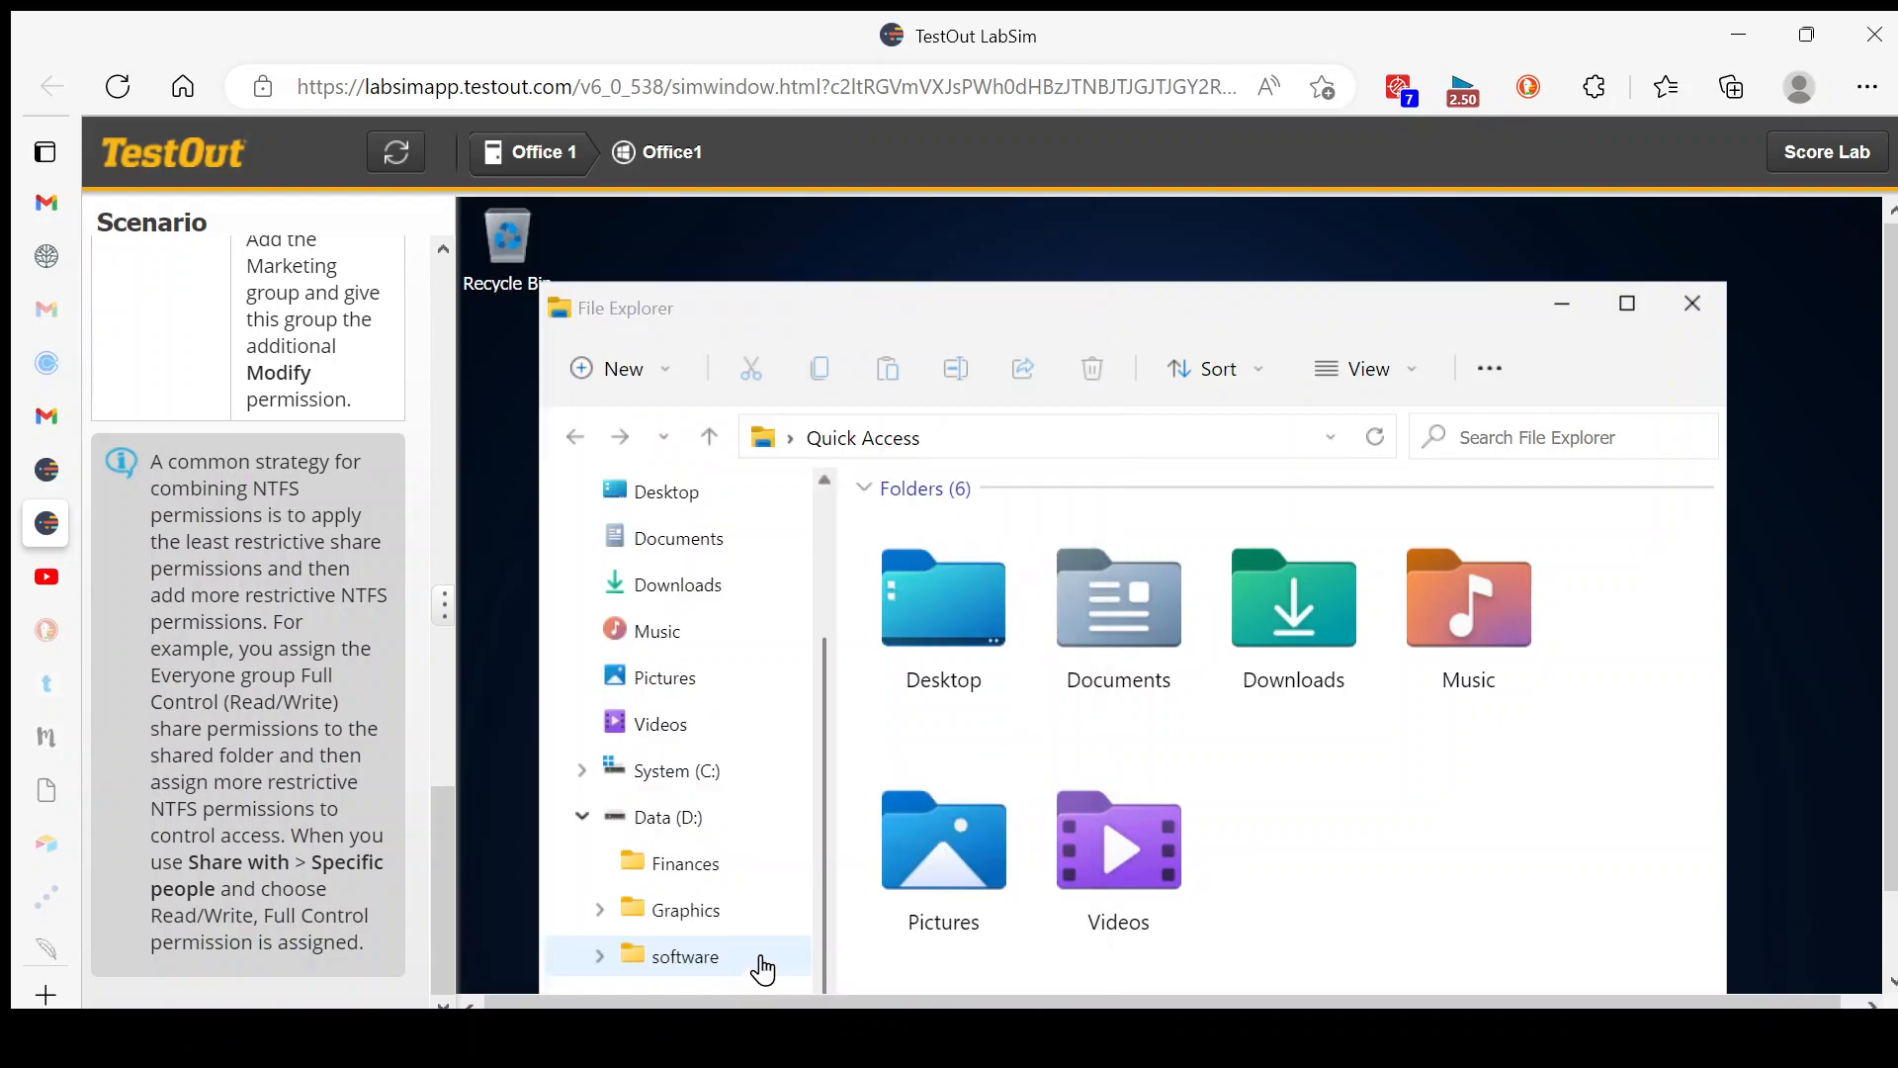
{"action": "left_click", "coordinate": [1856, 162]}
{"action": "left_click", "coordinate": [1261, 803]}
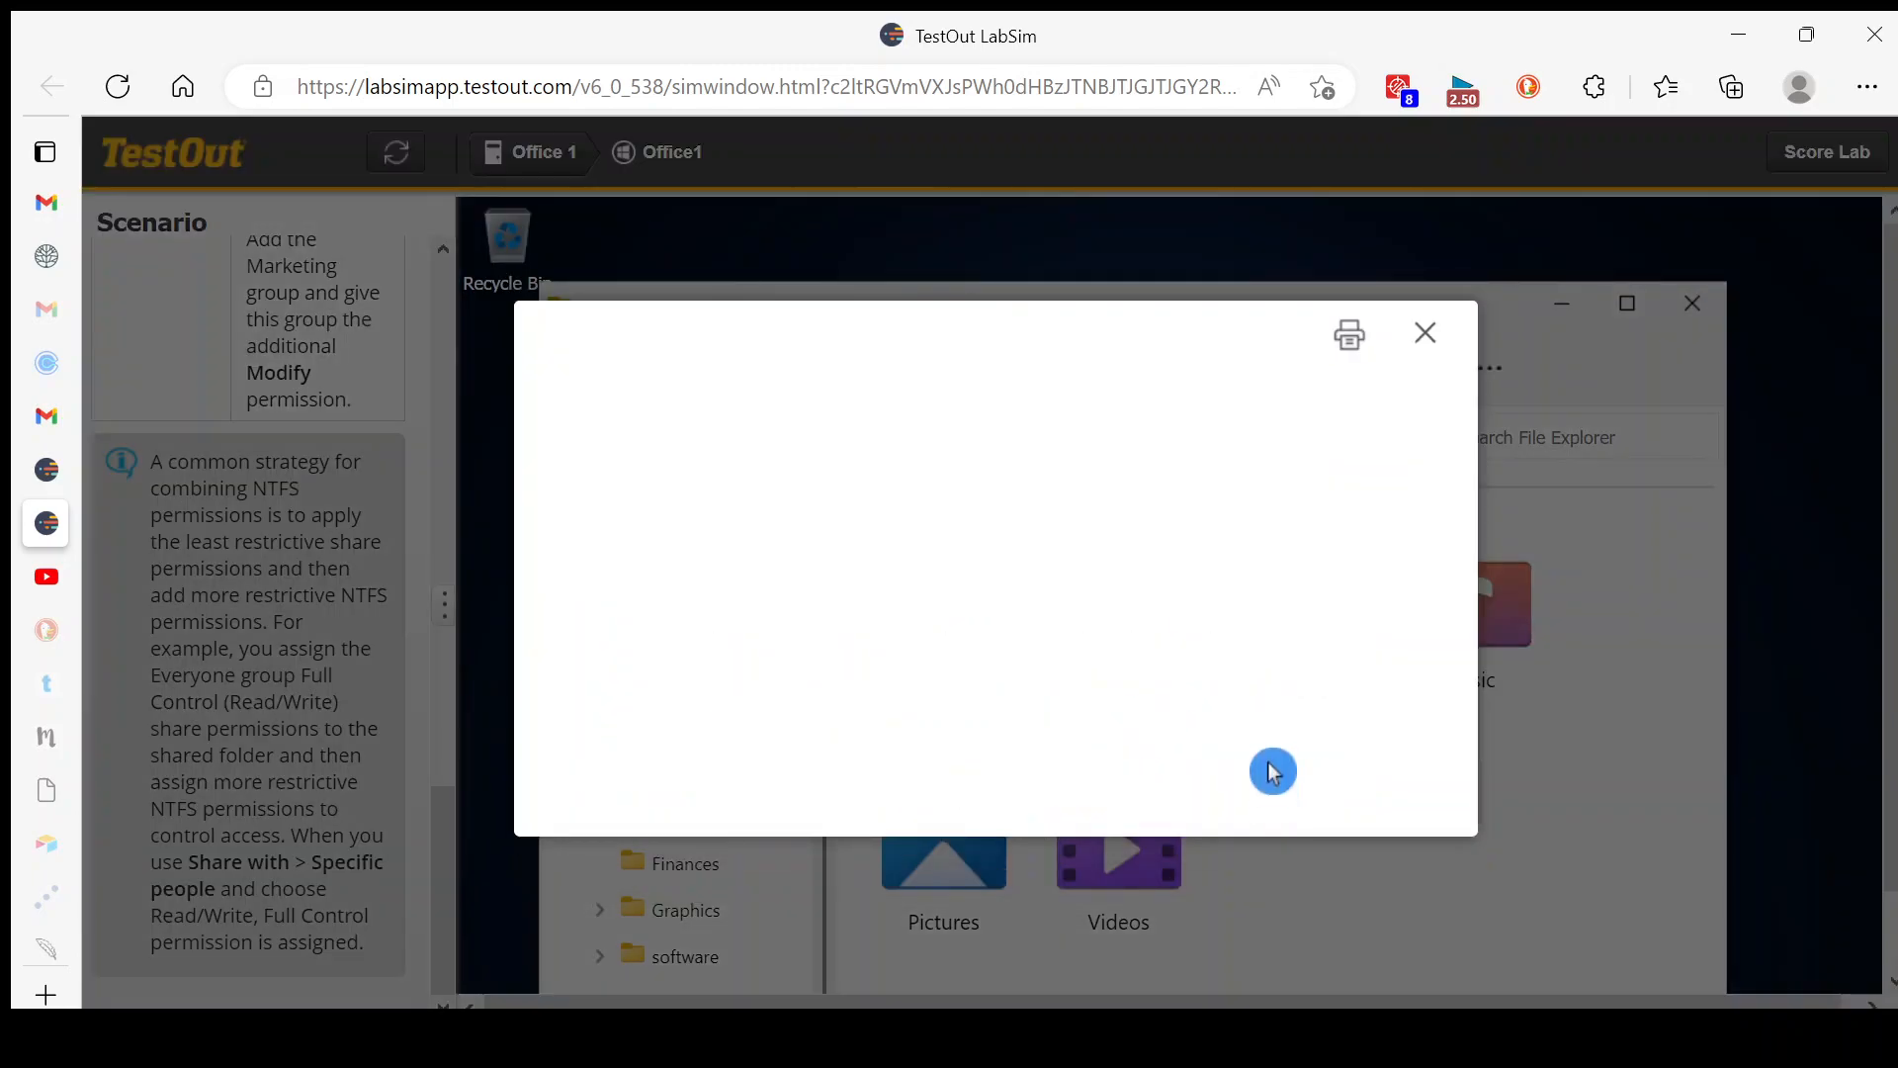